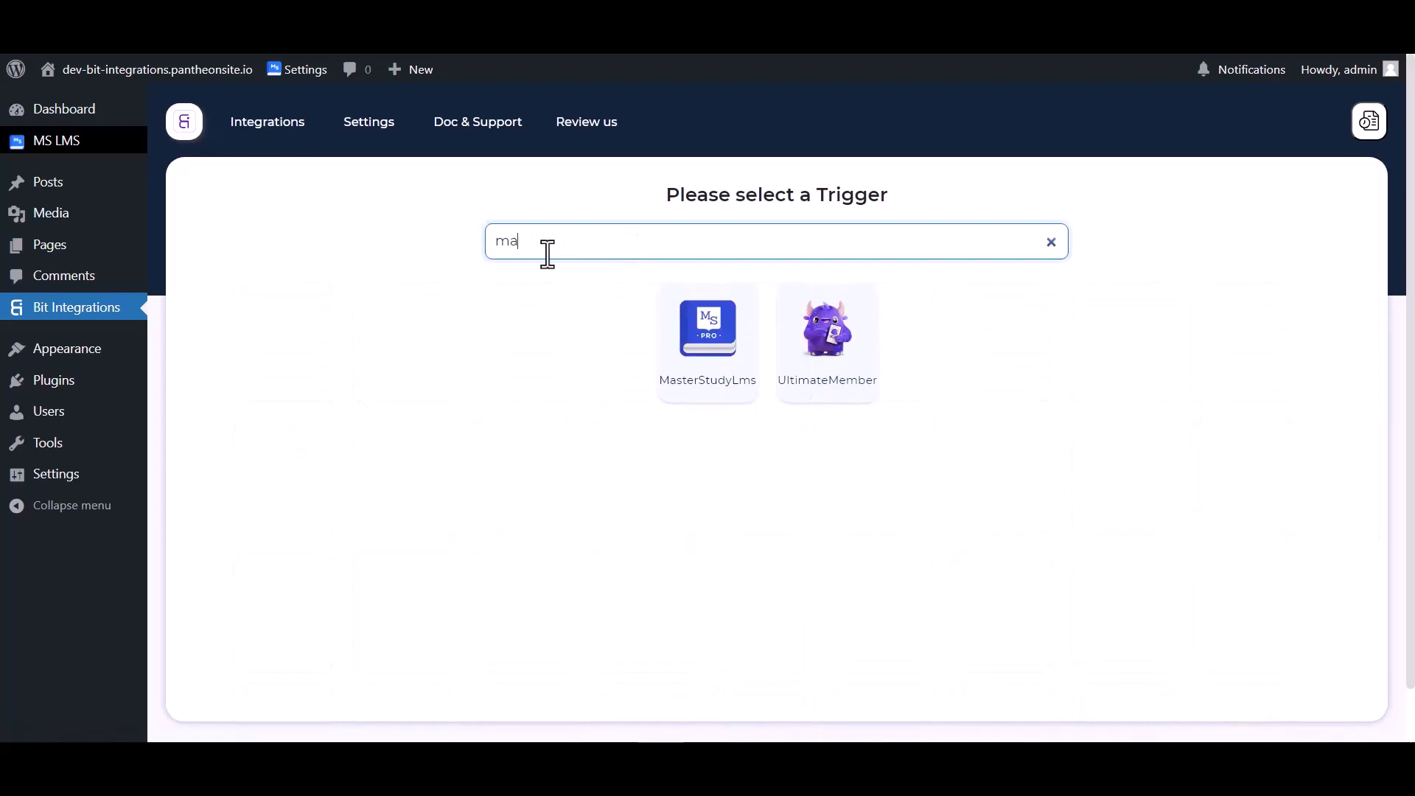
- Set MasterStudyLms as the trigger with the task User Enrolled in a Course and the course Bit Integrations, and continue to the actions
click(708, 376)
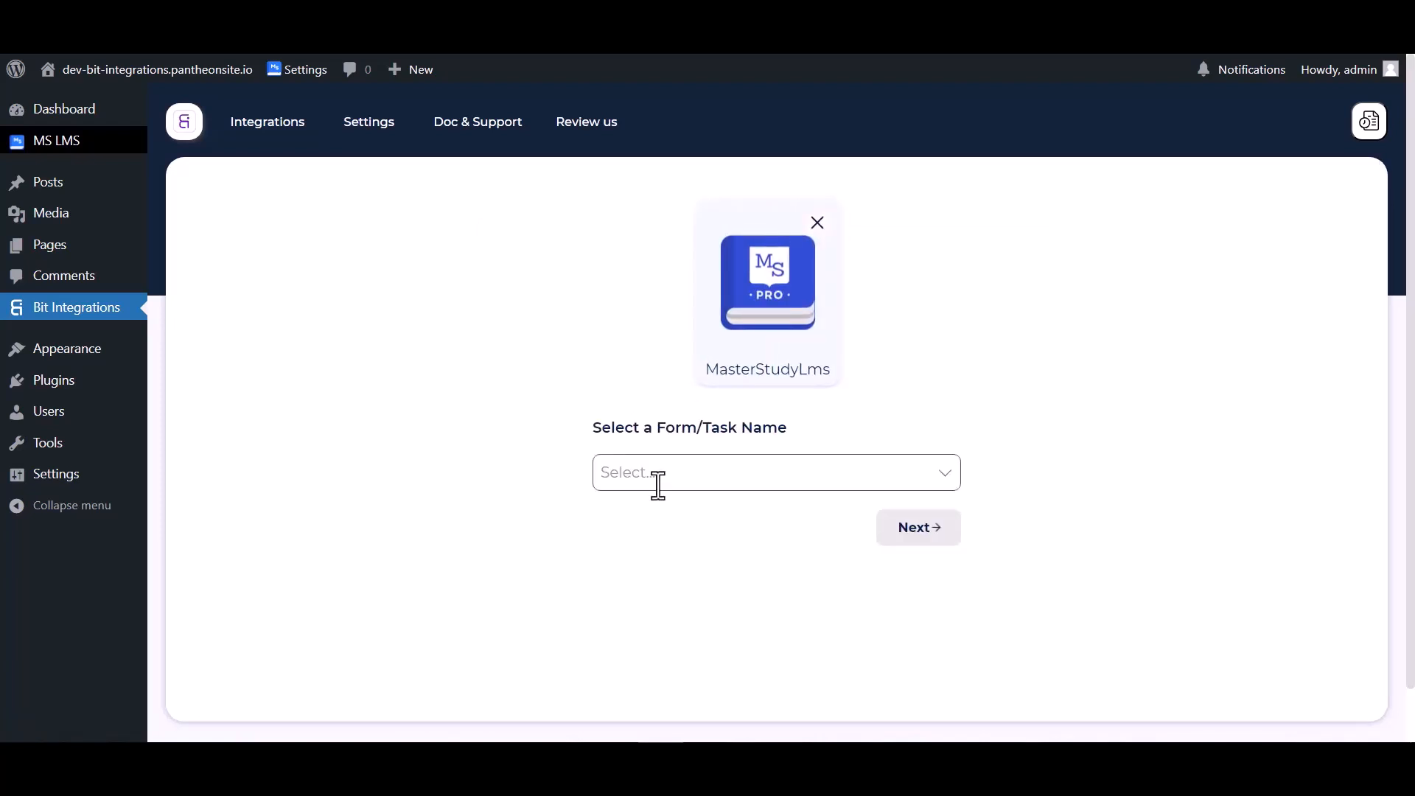
click(658, 477)
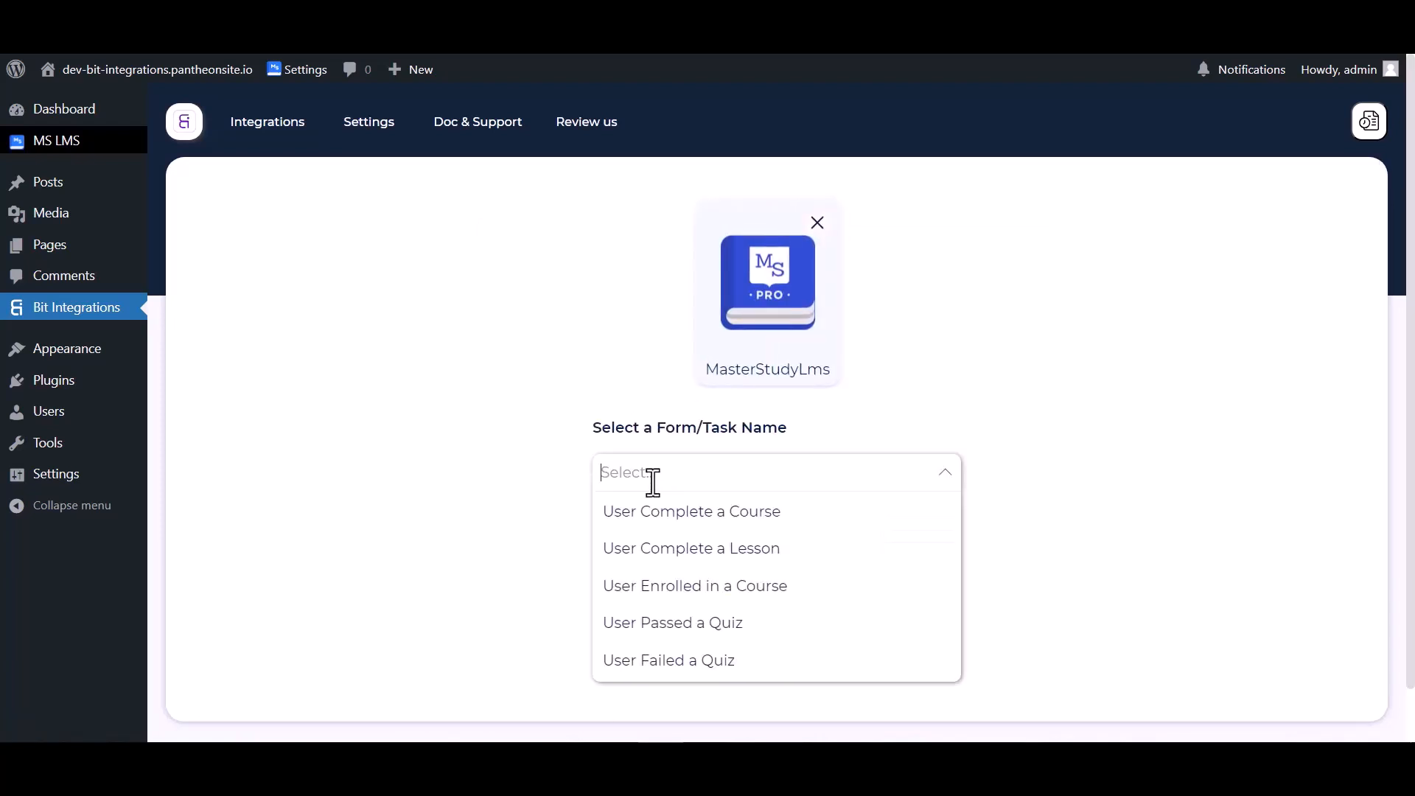
click(661, 592)
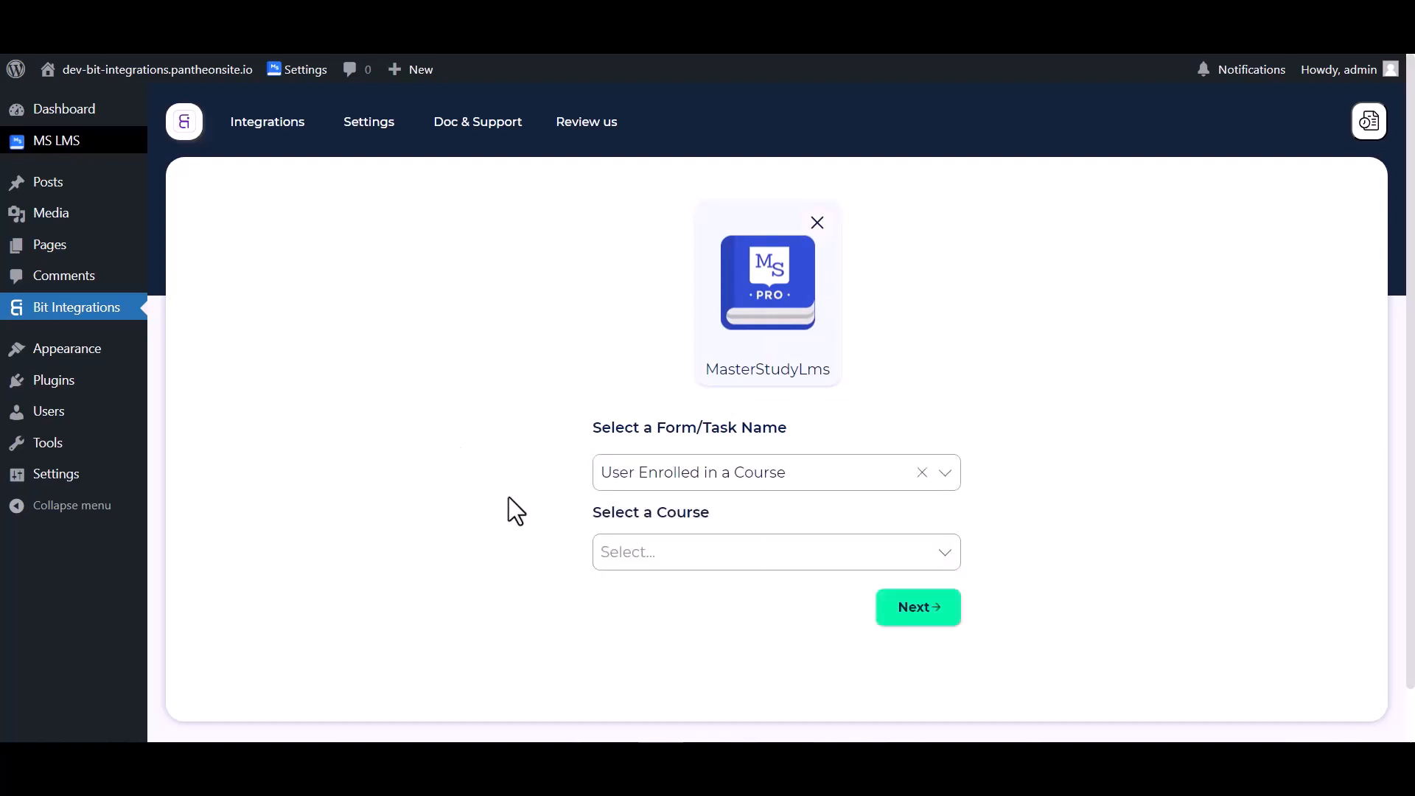
click(642, 554)
click(655, 514)
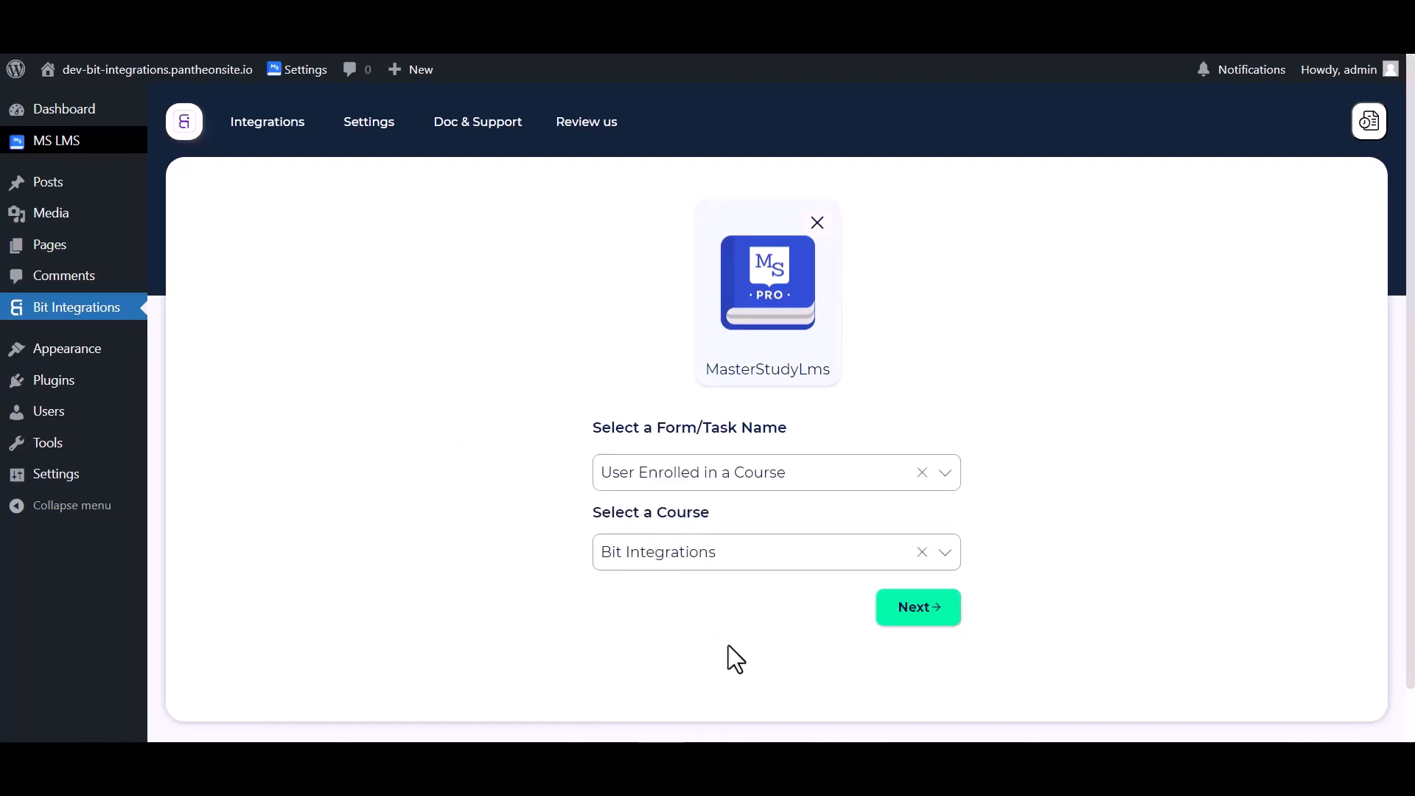
click(905, 621)
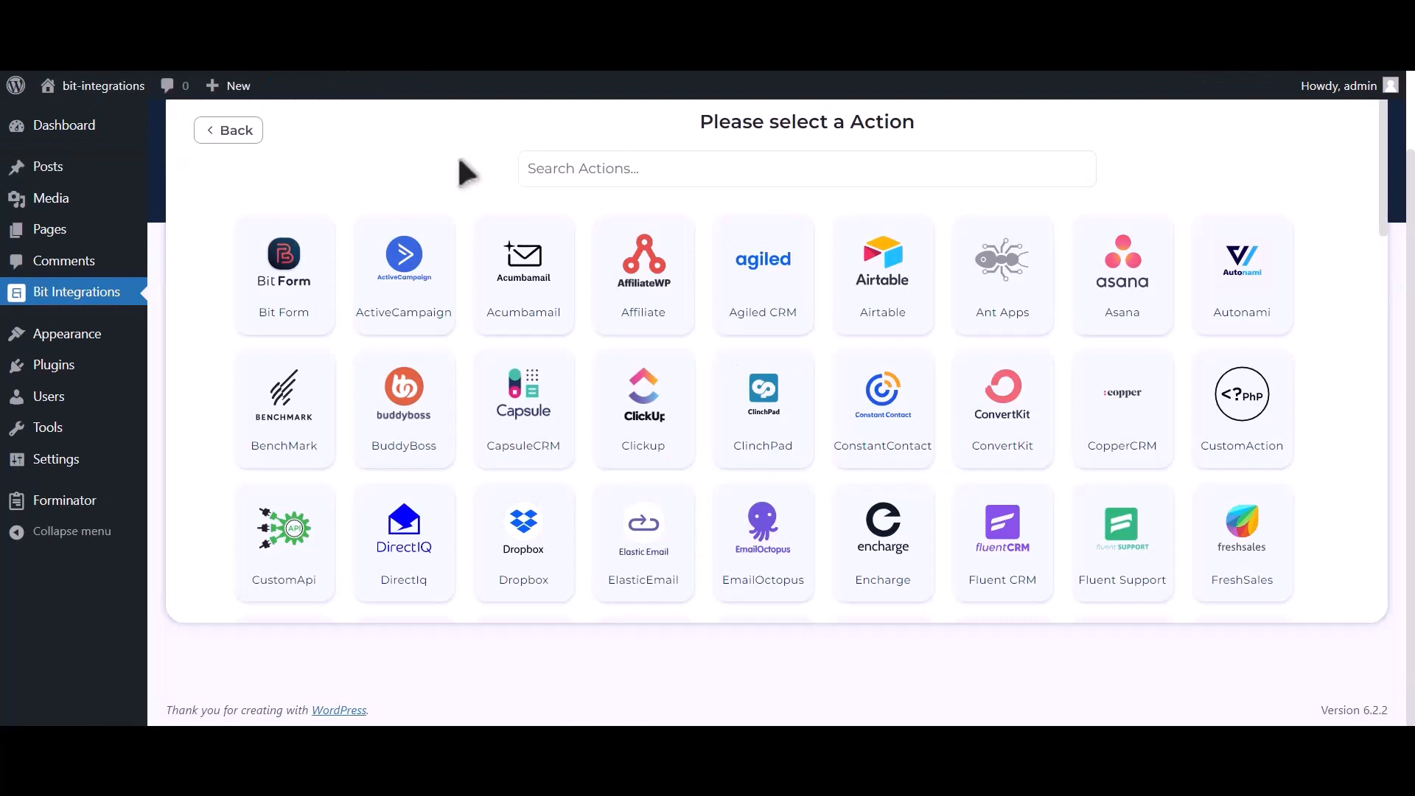
- Search the actions for "google calendar" and choose Google Calendar as the integration's action
click(623, 168)
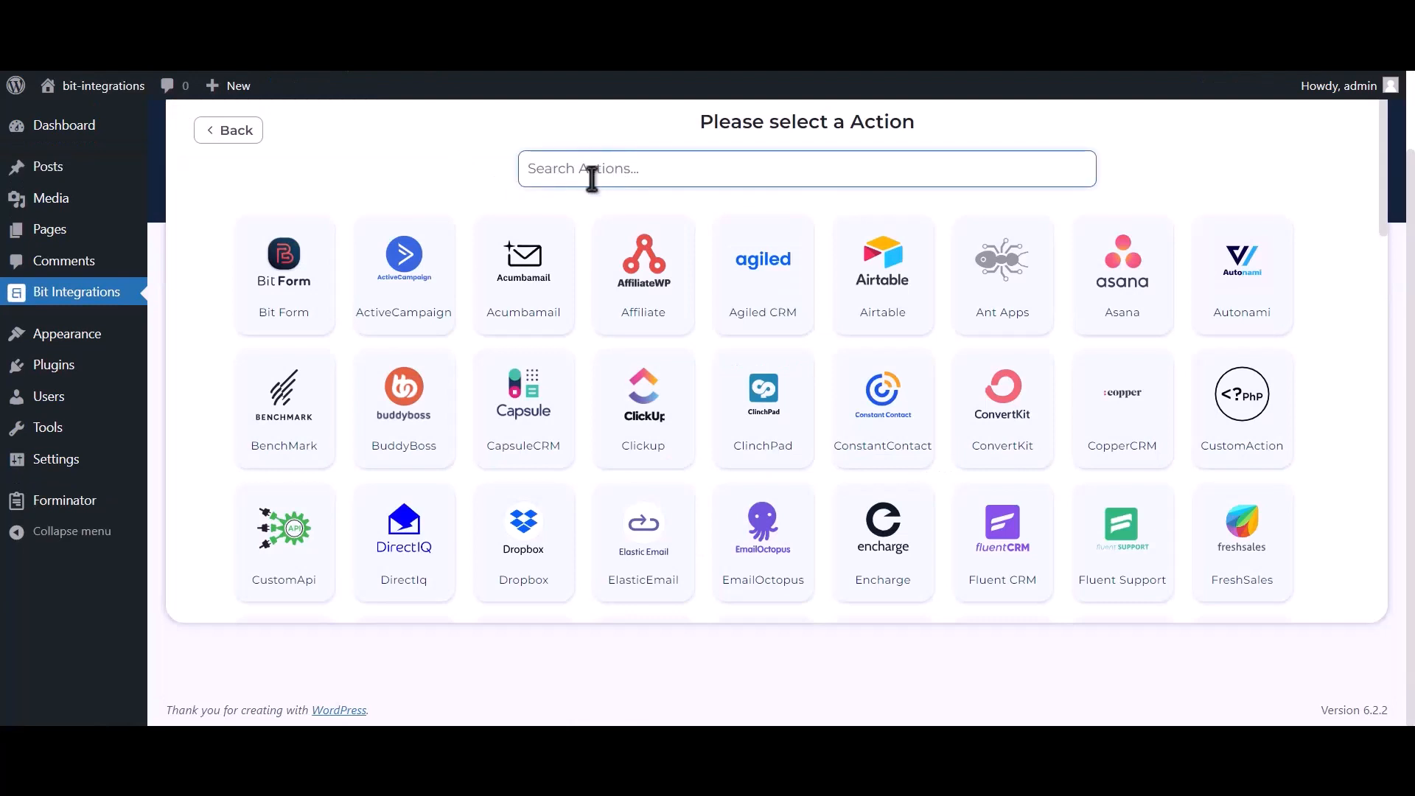
text(goog)
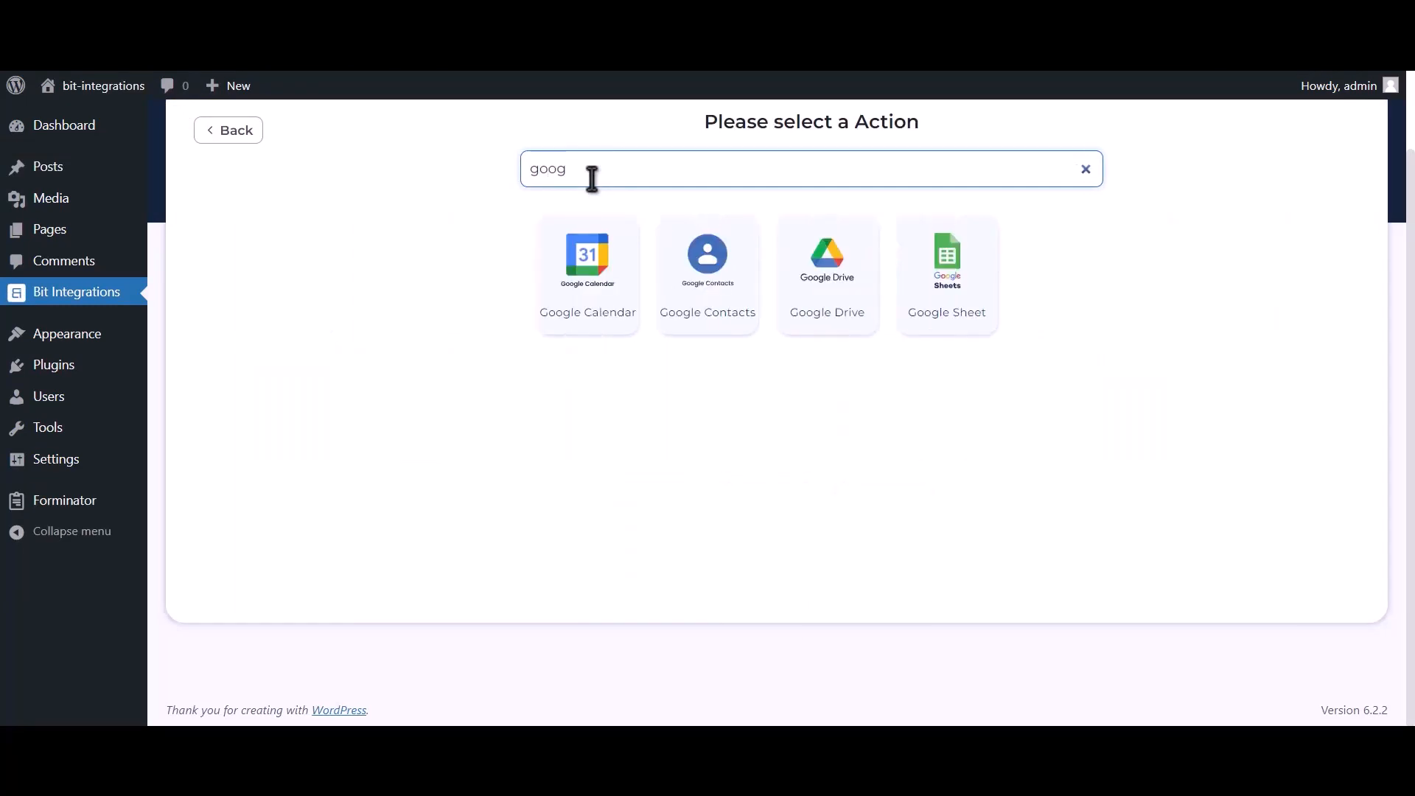
text(le cale)
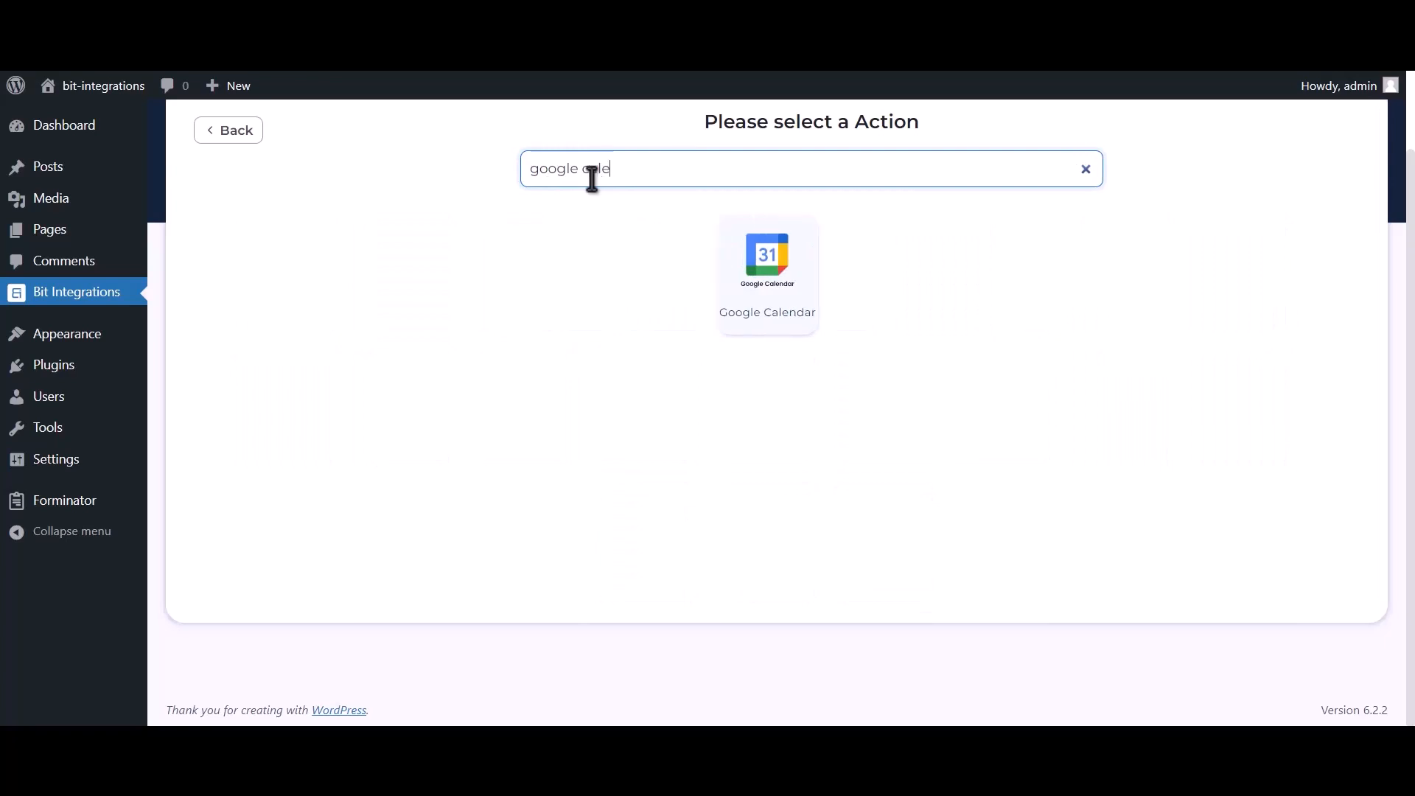
text(ndar)
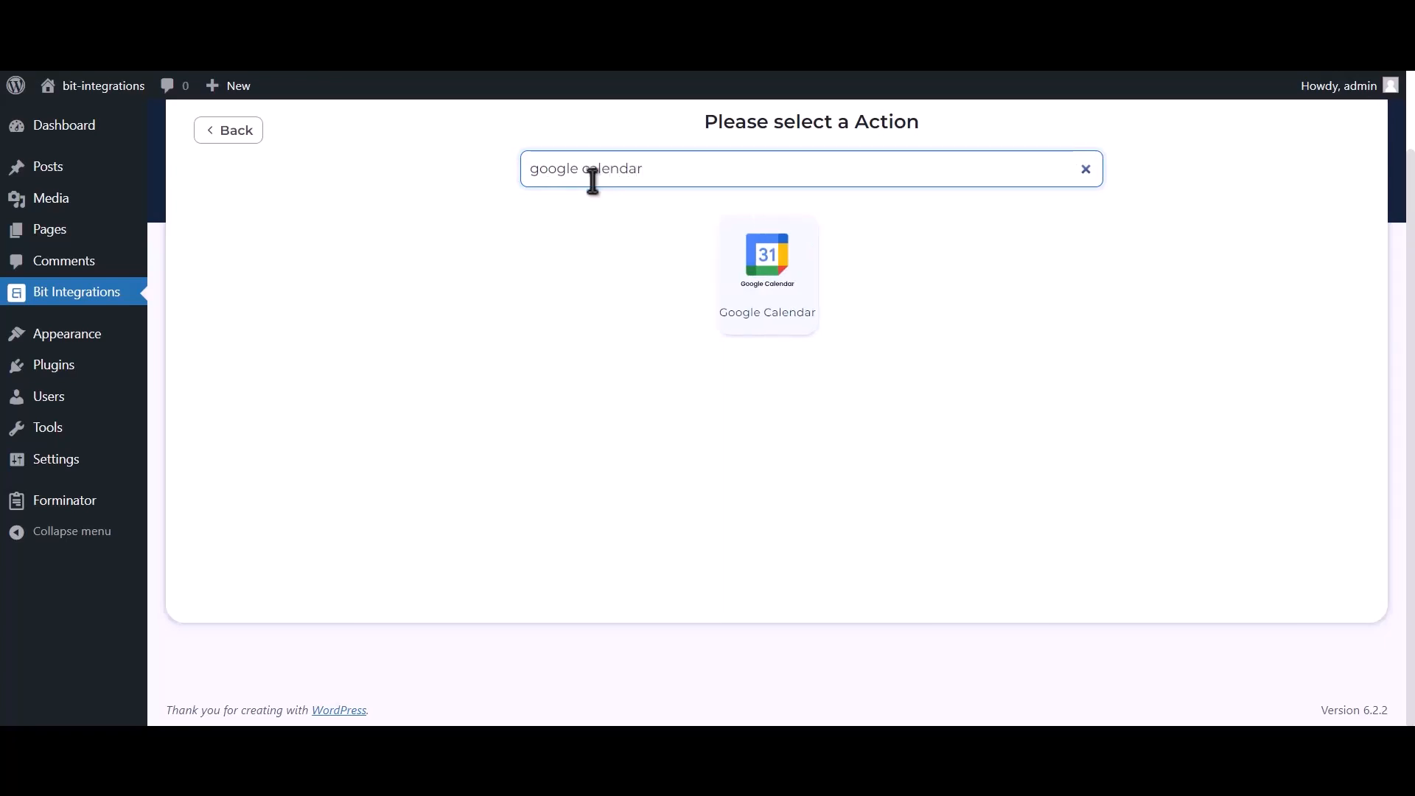
click(785, 302)
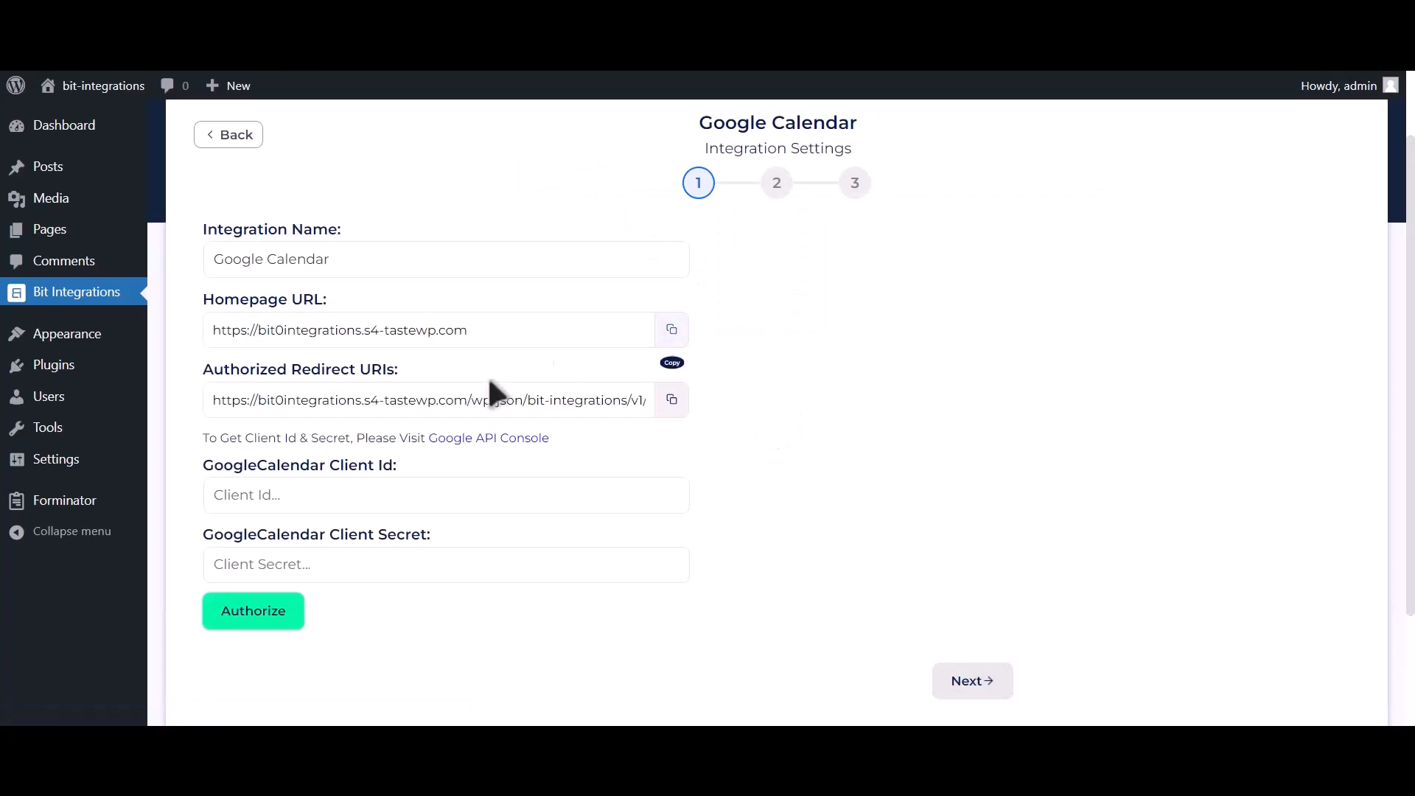
- Go to the Google API Console linked in the integration settings and create a new project named Bit Integrations
drag(202, 437, 421, 440)
click(483, 453)
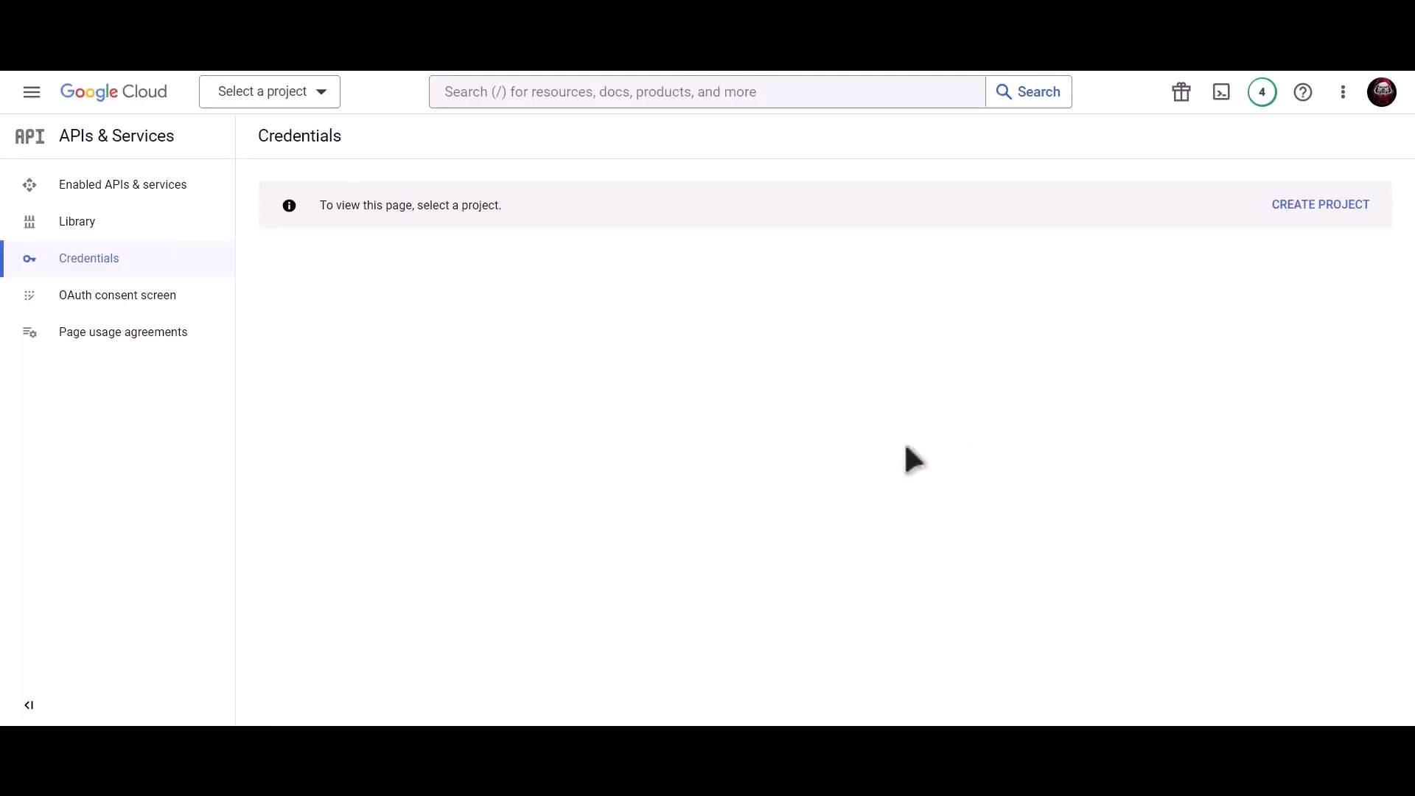
click(1308, 213)
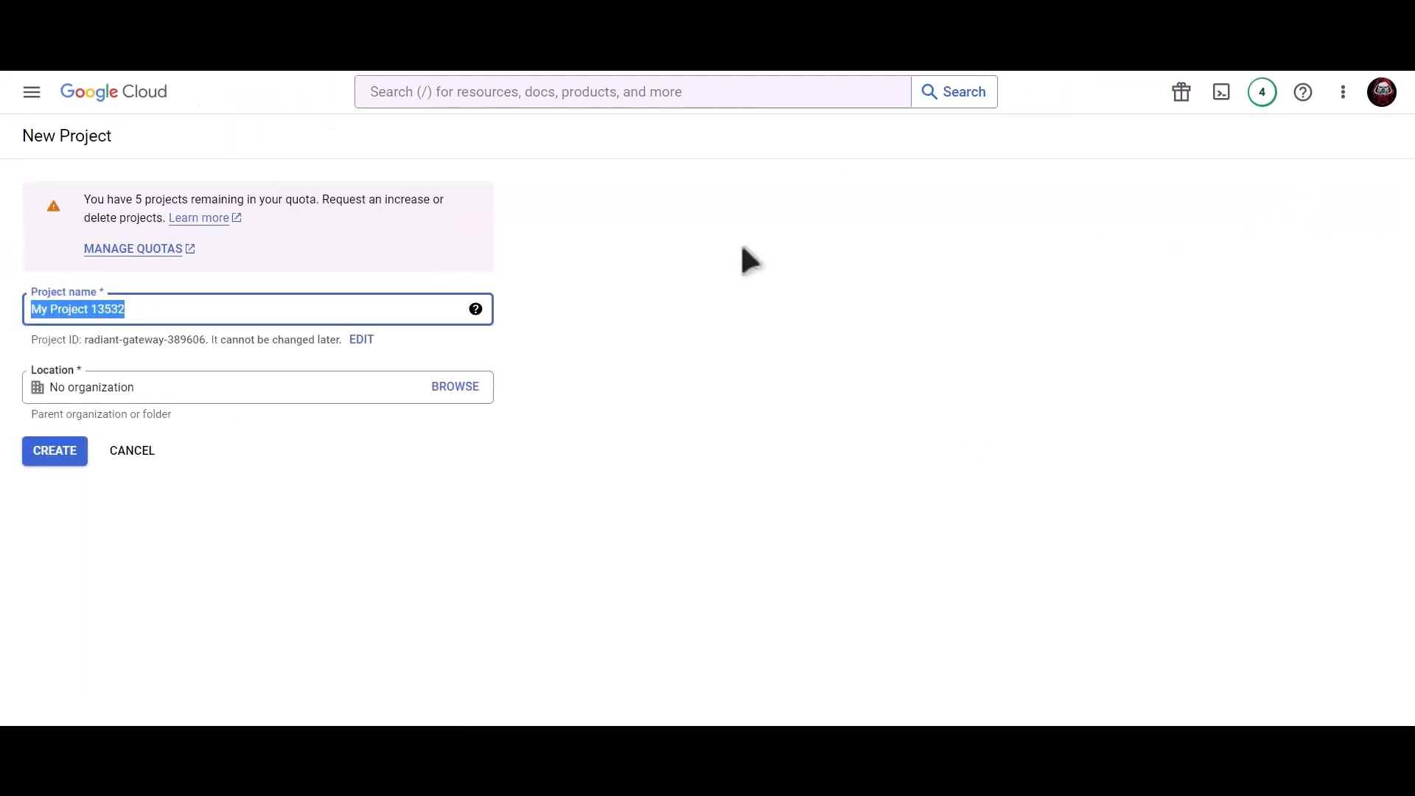
text(Bit Inte)
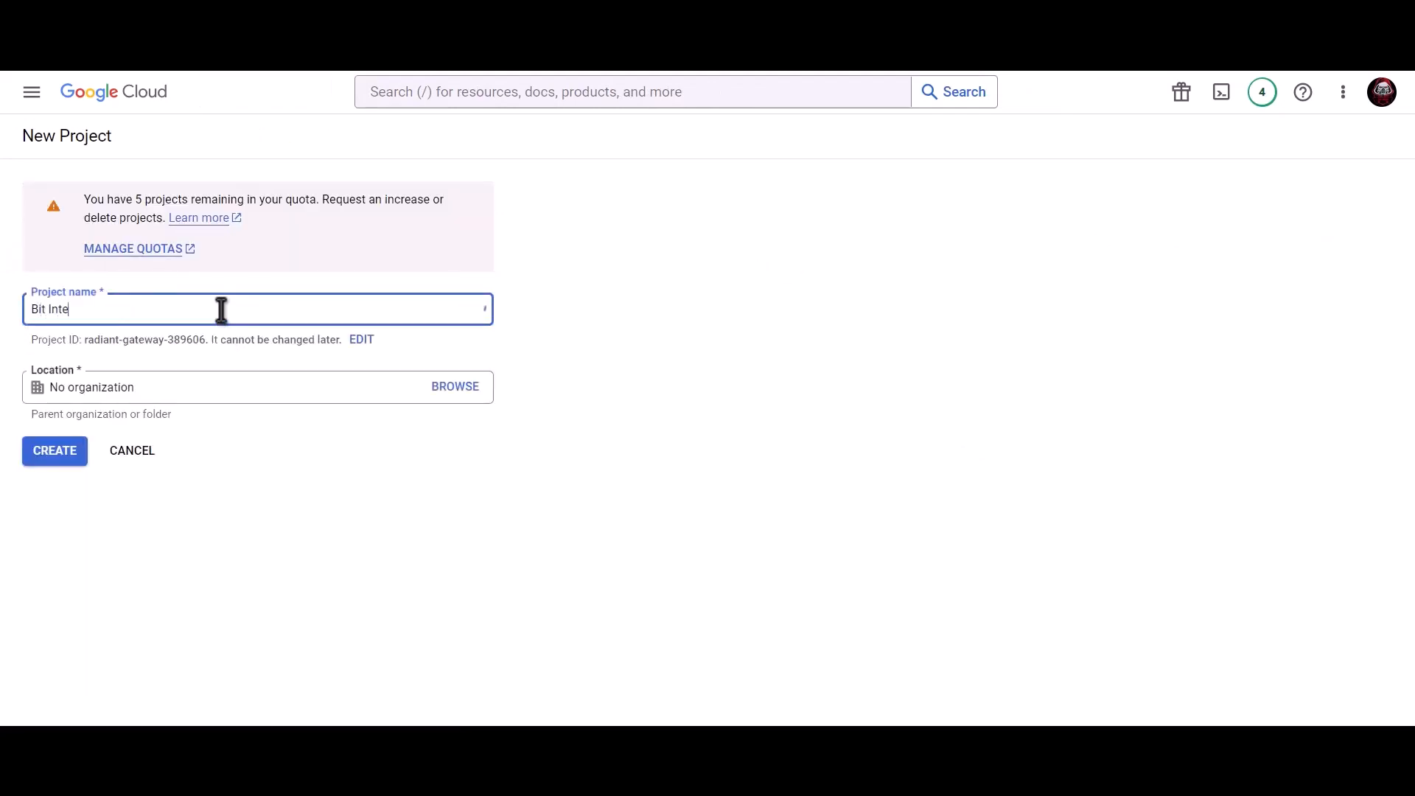
text(grations)
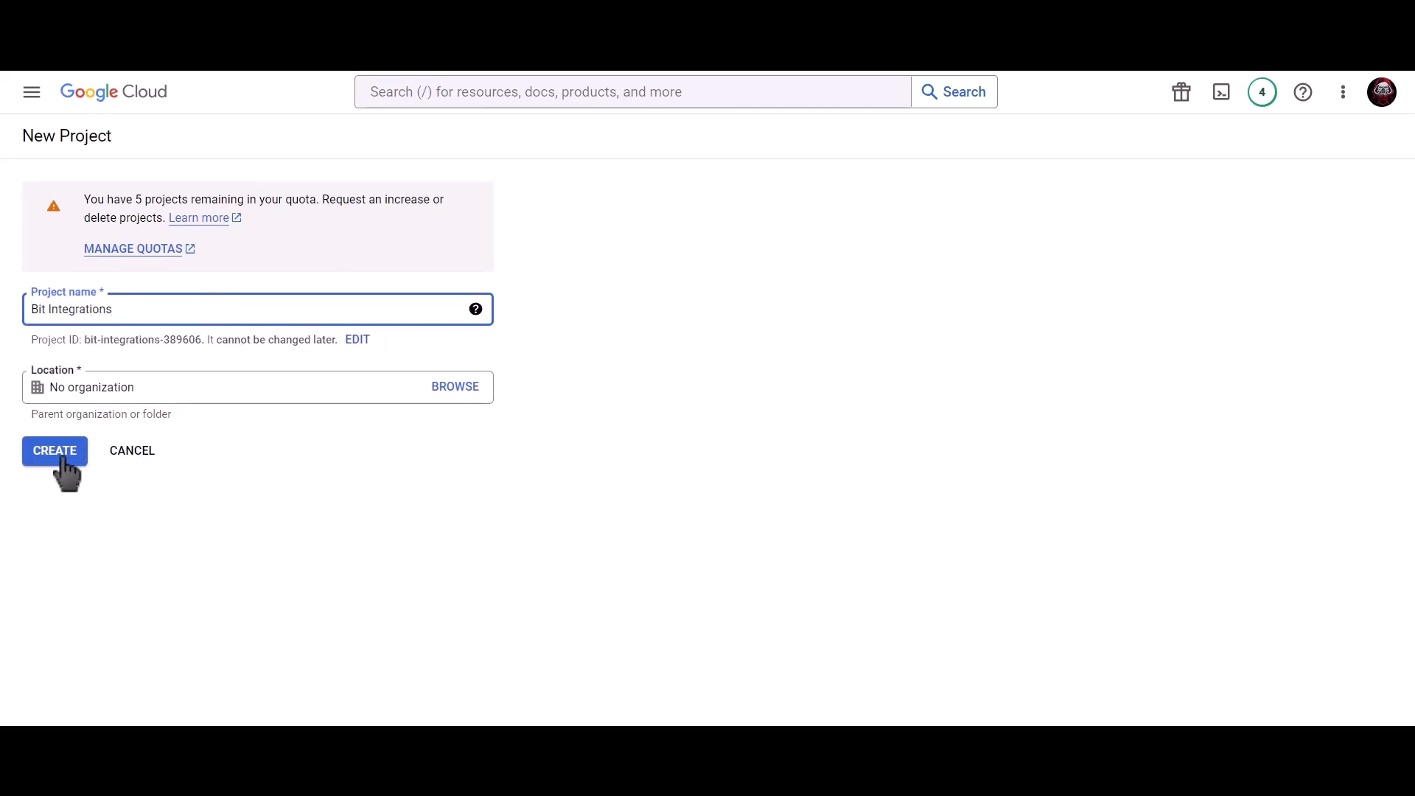
click(62, 460)
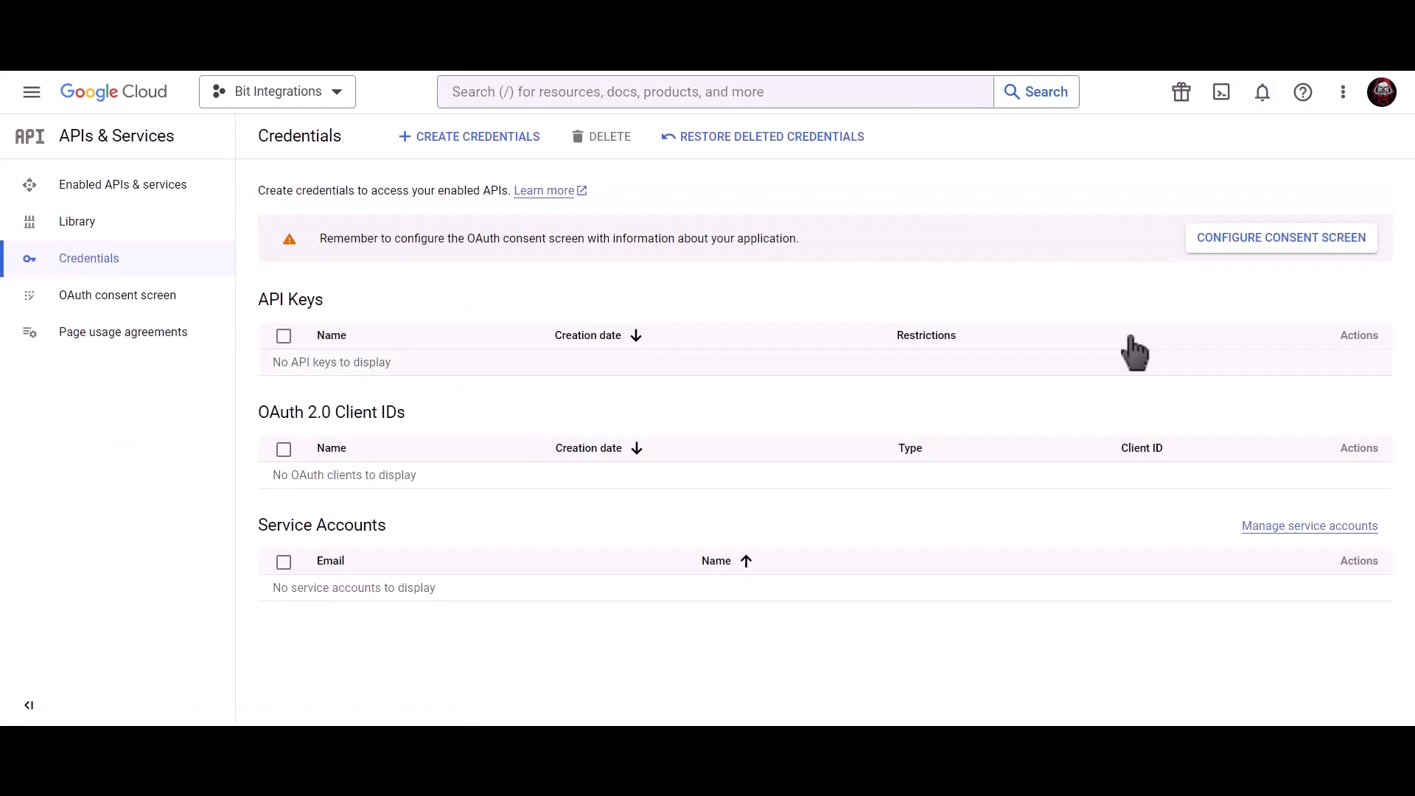
- Start configuring the project's OAuth consent screen with the External user type
click(1226, 238)
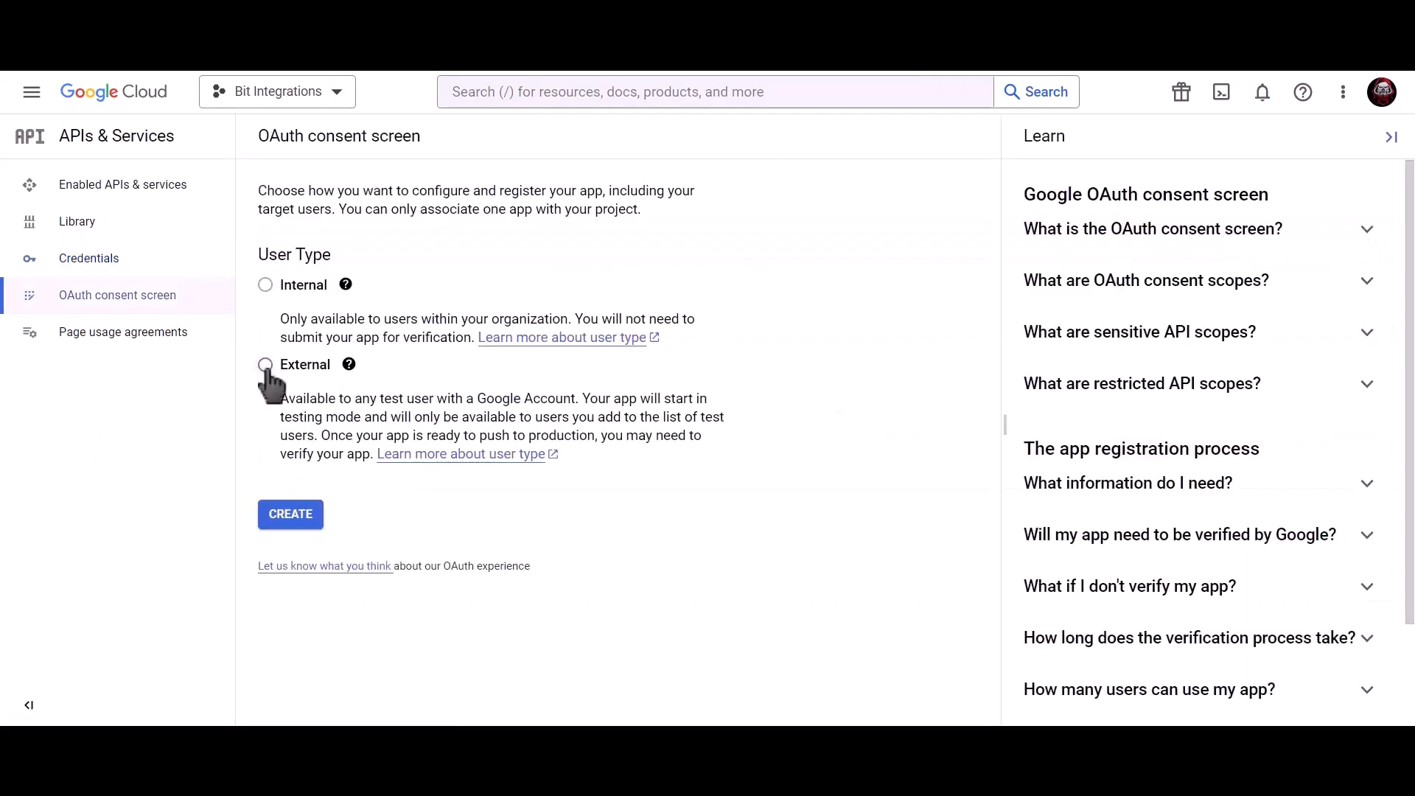
click(265, 365)
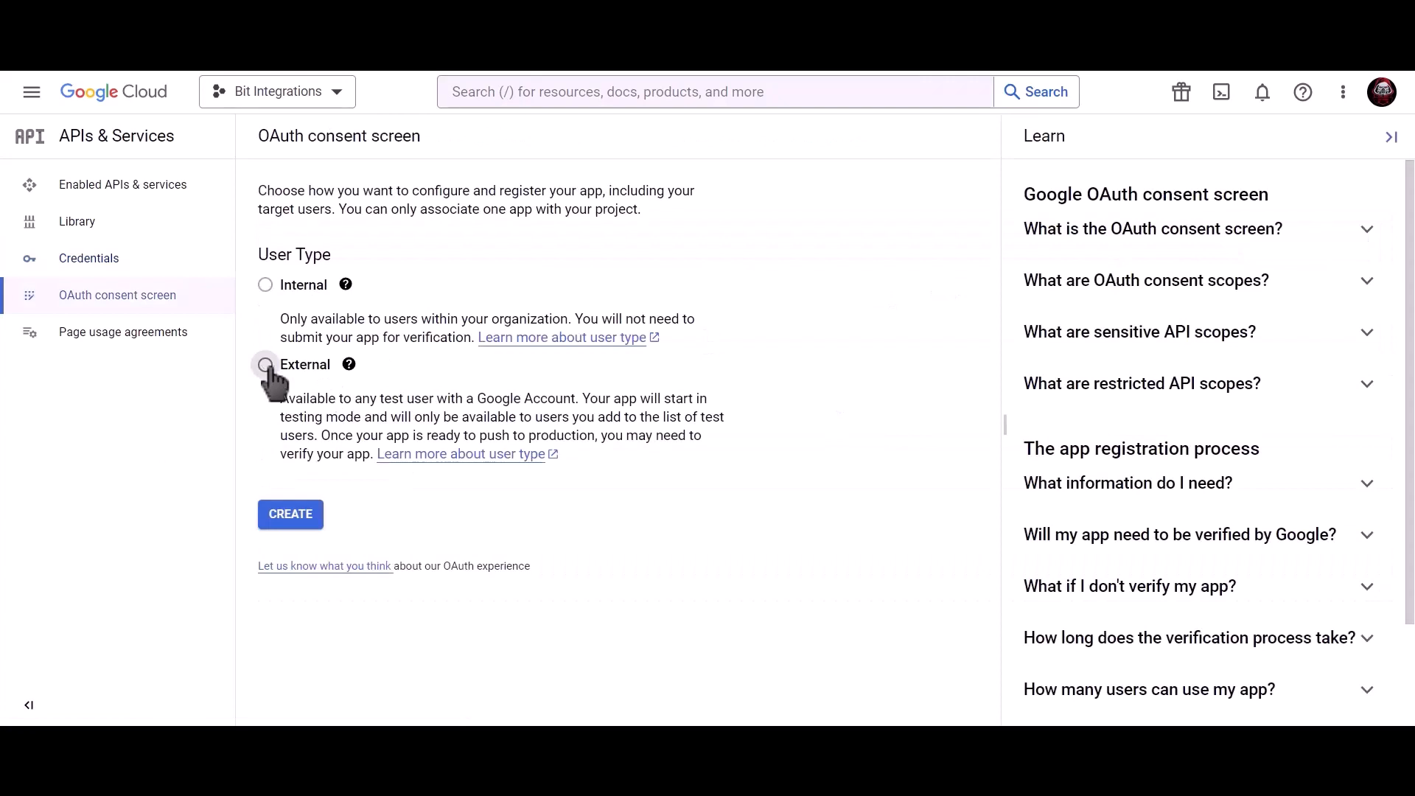
click(296, 525)
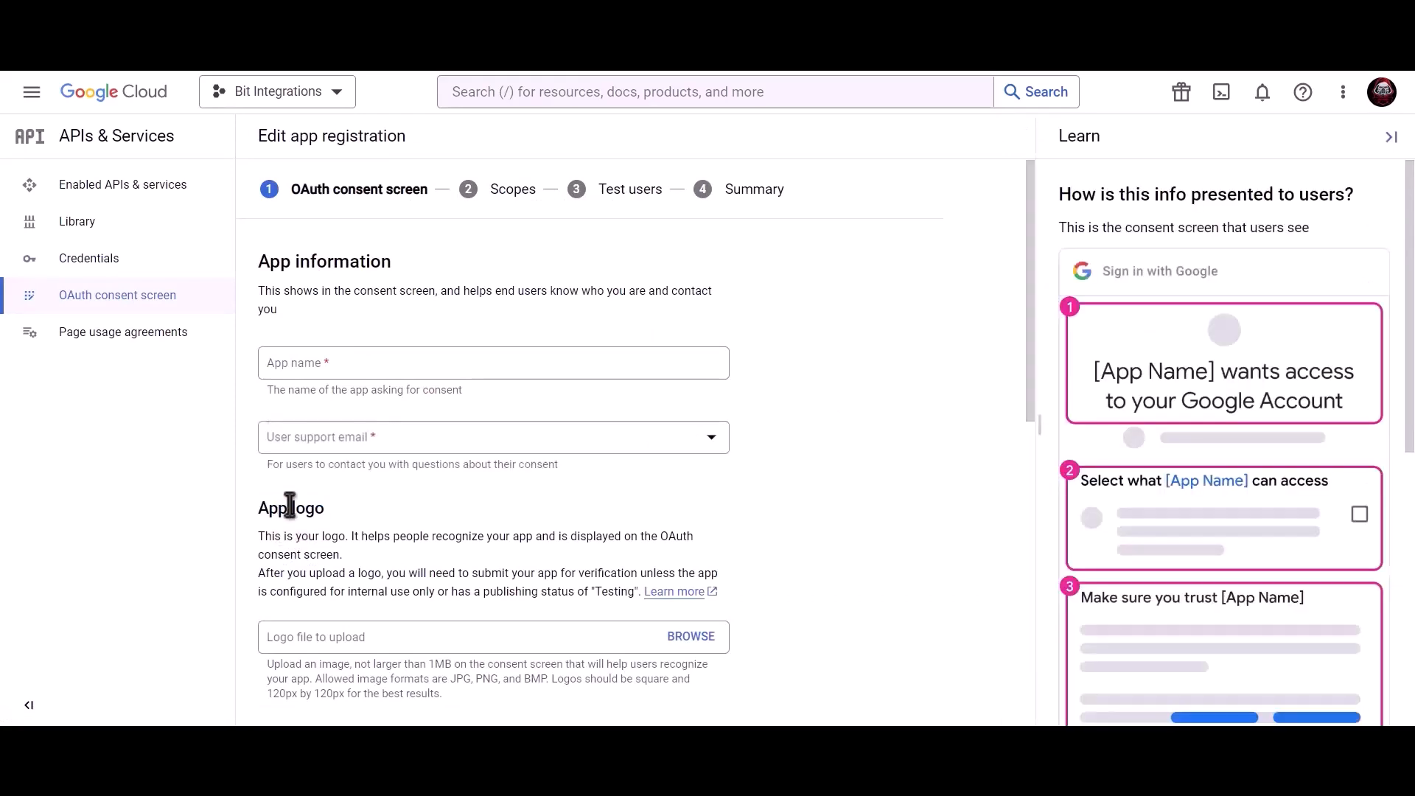
- Register the app as Bit Integrations, fill in the user support email and developer contact email, and save the app information
click(386, 367)
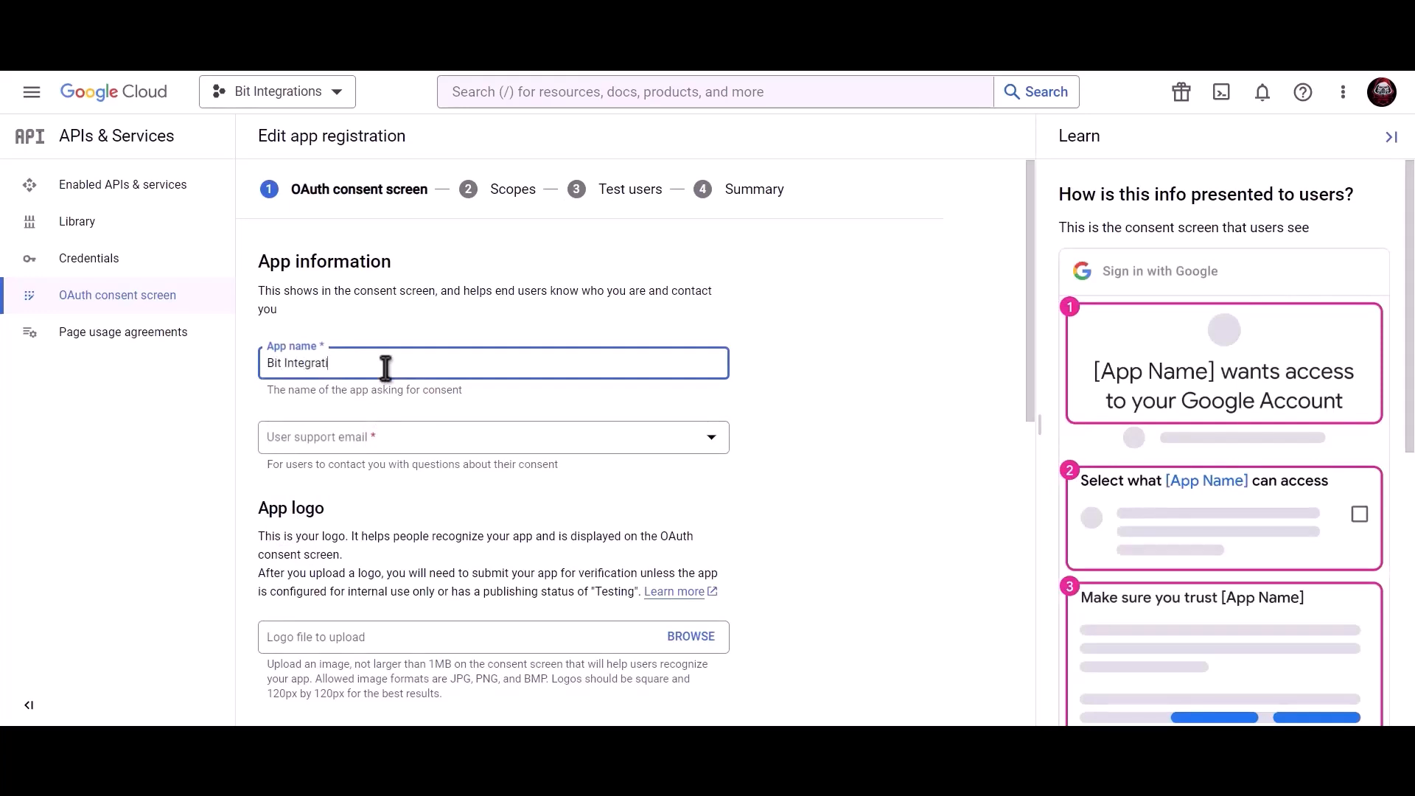
click(385, 446)
click(388, 460)
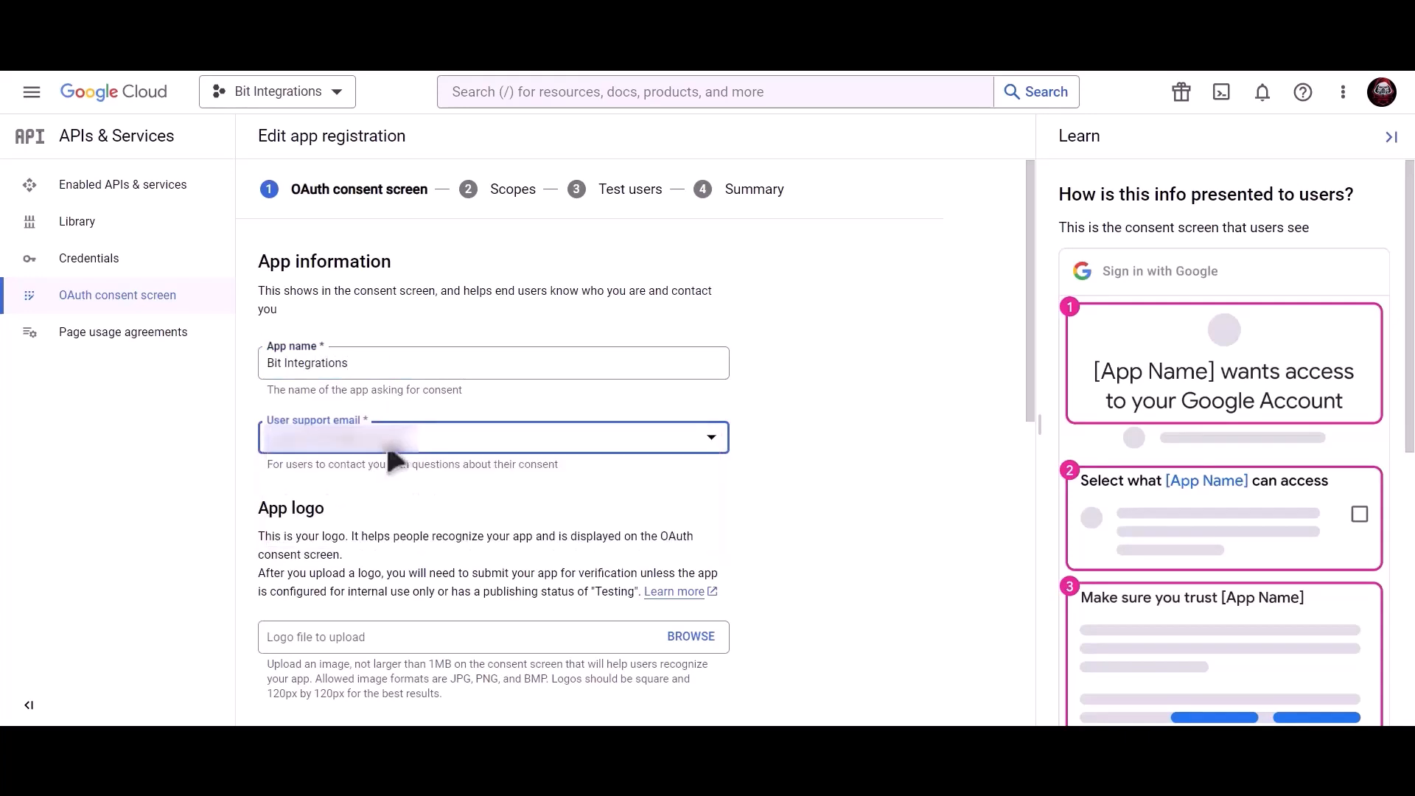
scroll(494, 462, down, 9)
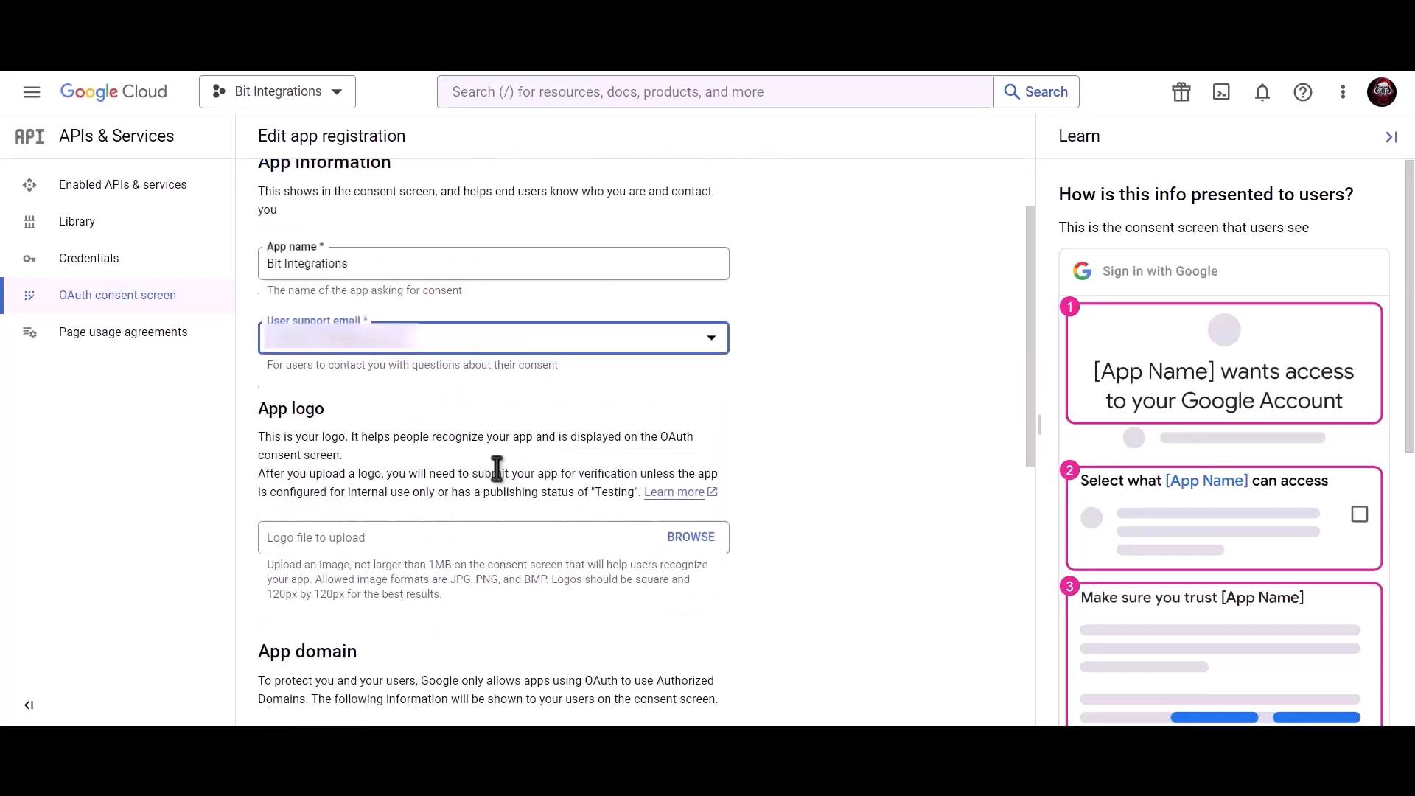
click(408, 611)
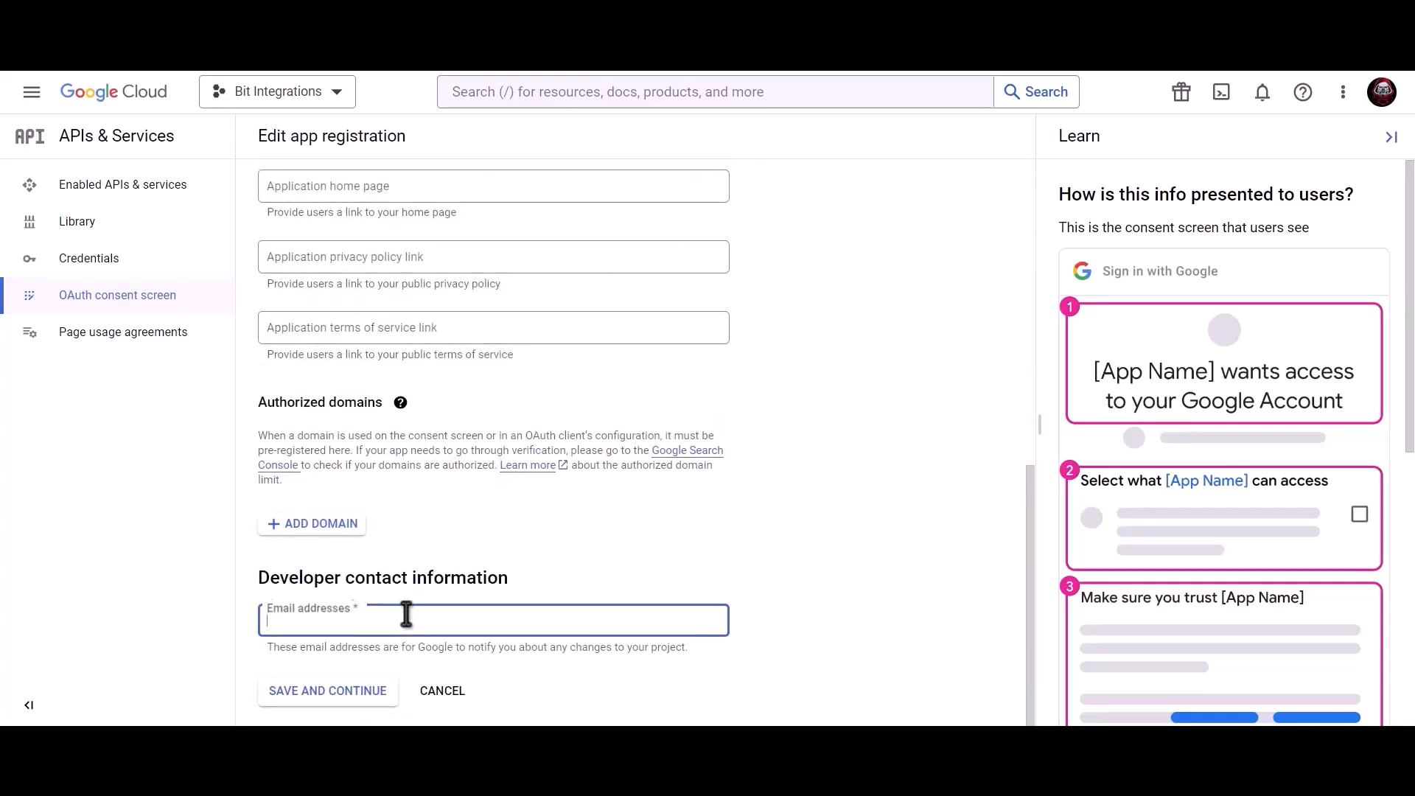
key(ctrl+v)
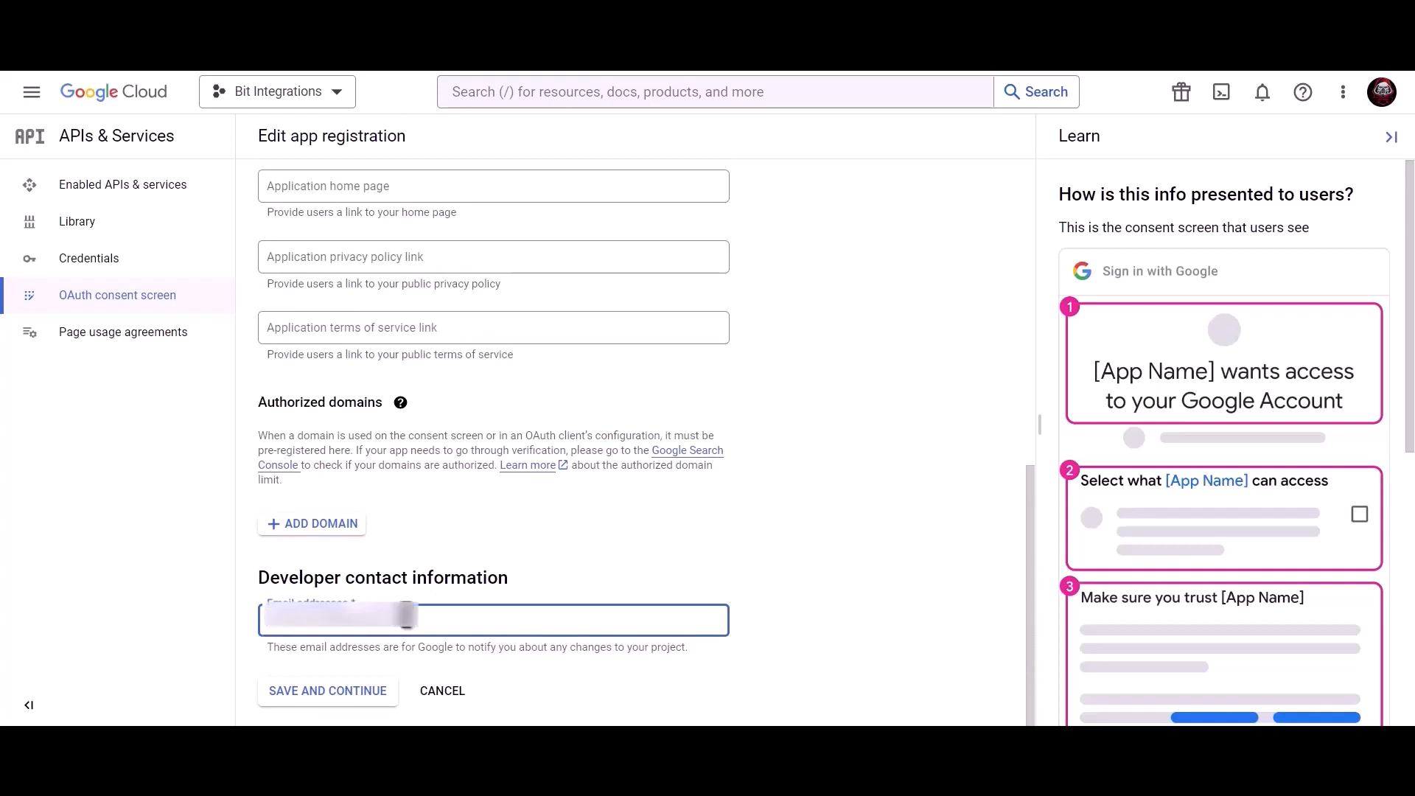
click(343, 701)
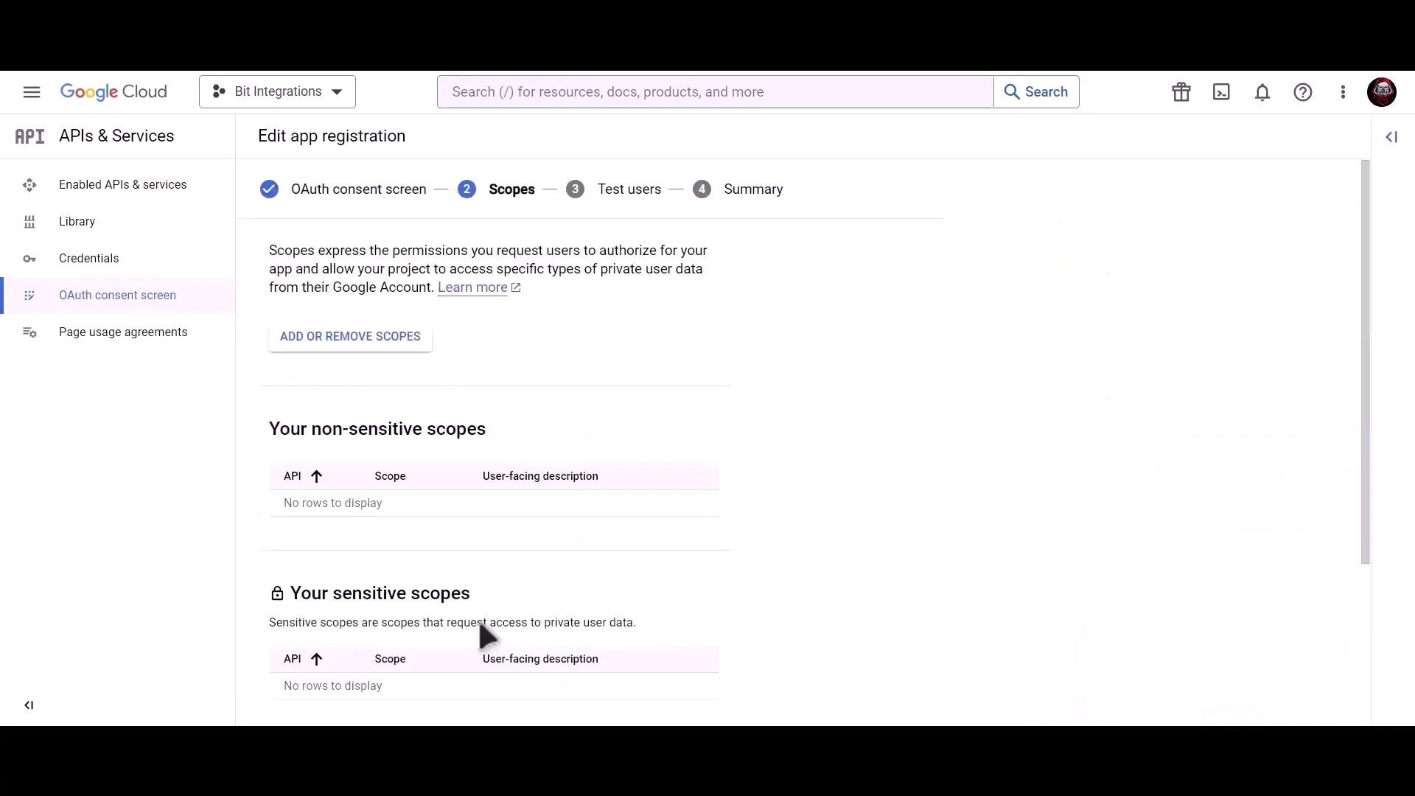
- Save the Scopes and Test users stages without adding entries, and return from the summary to the consent screen overview
scroll(478, 622, down, 3)
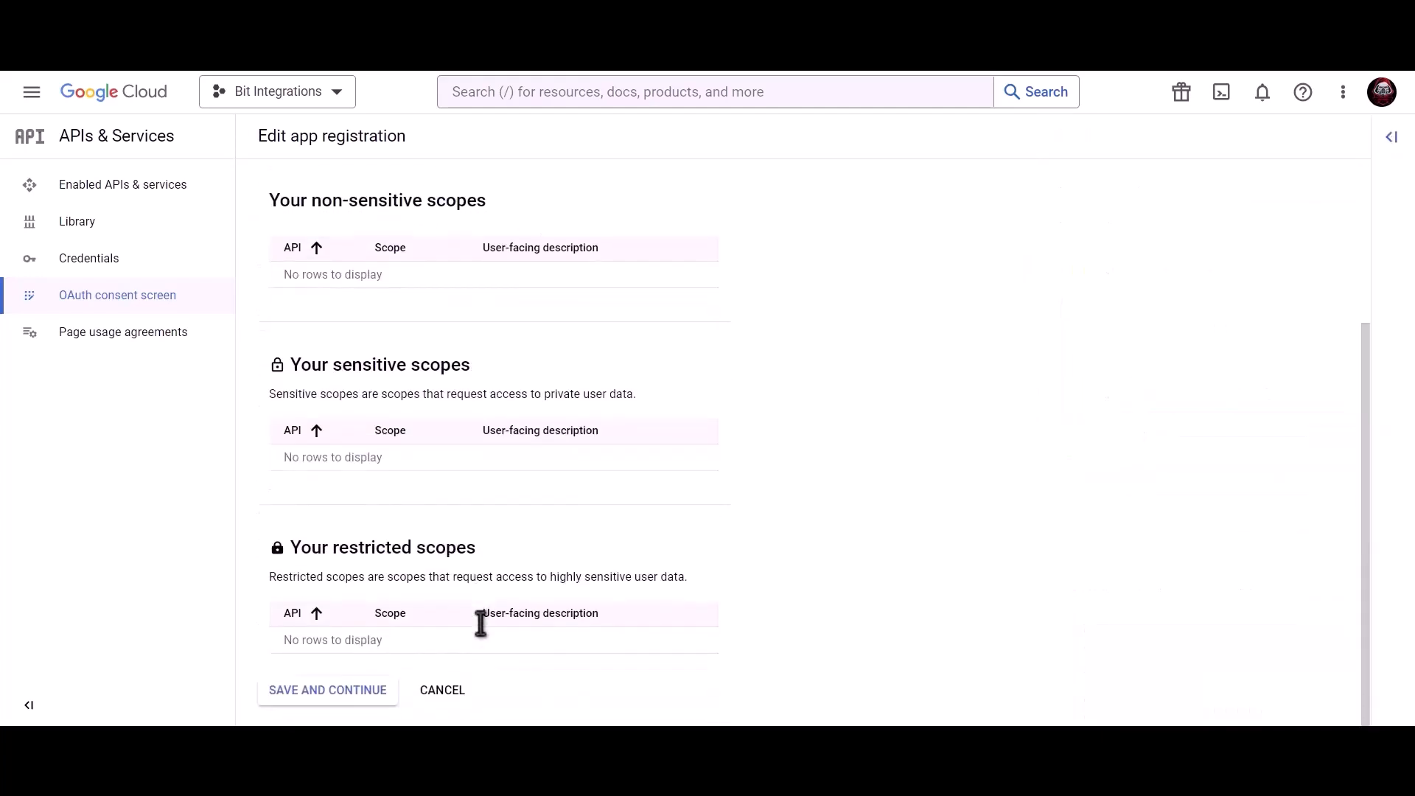
click(329, 700)
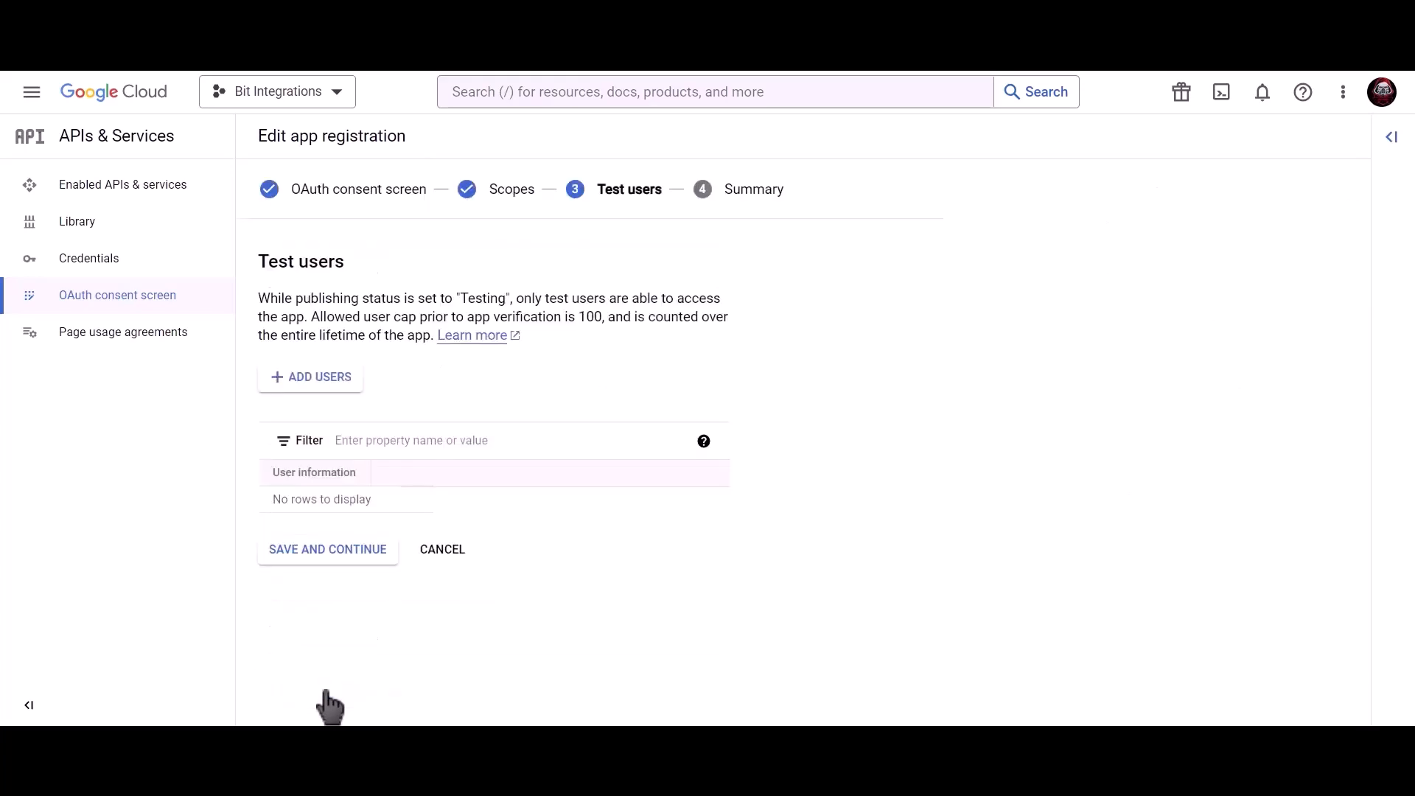
click(360, 554)
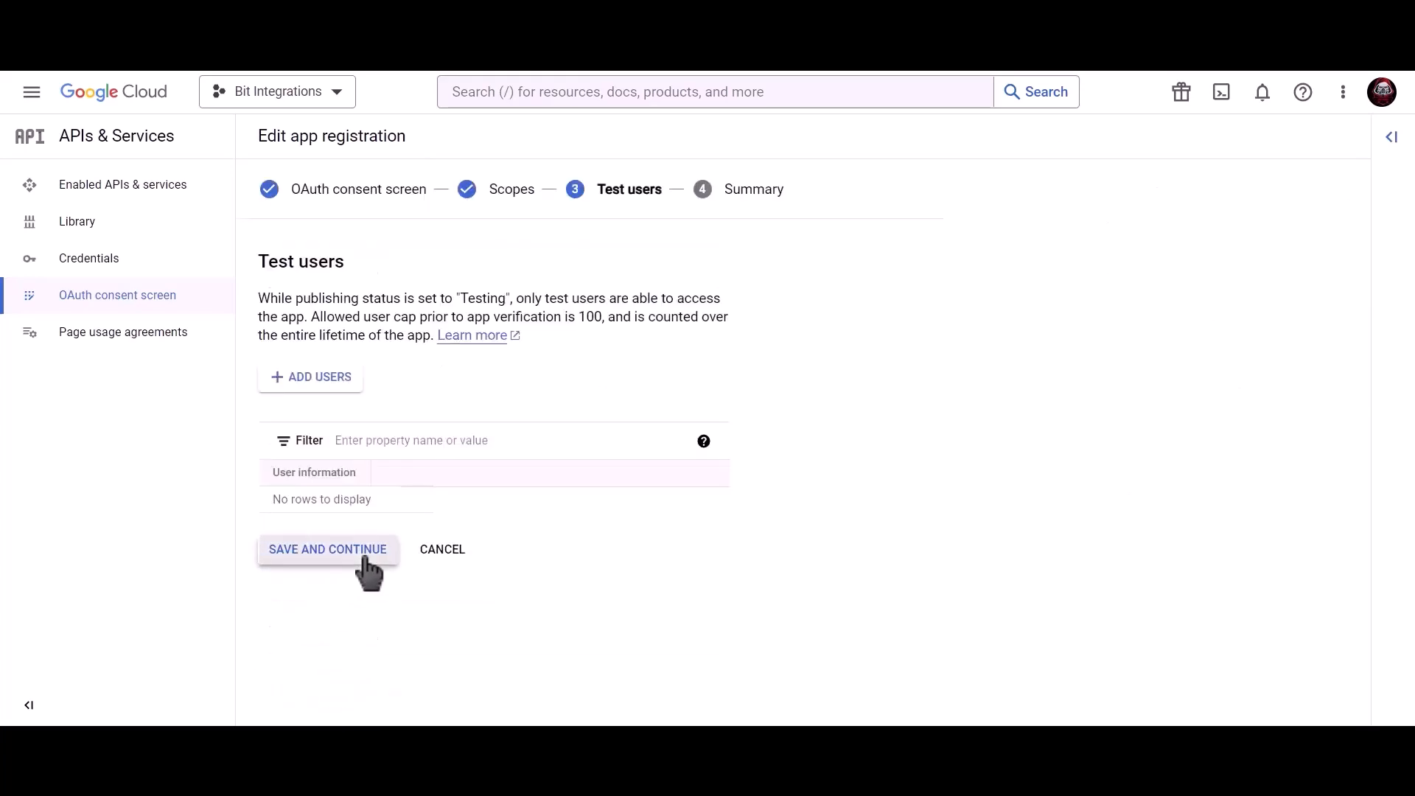
click(347, 686)
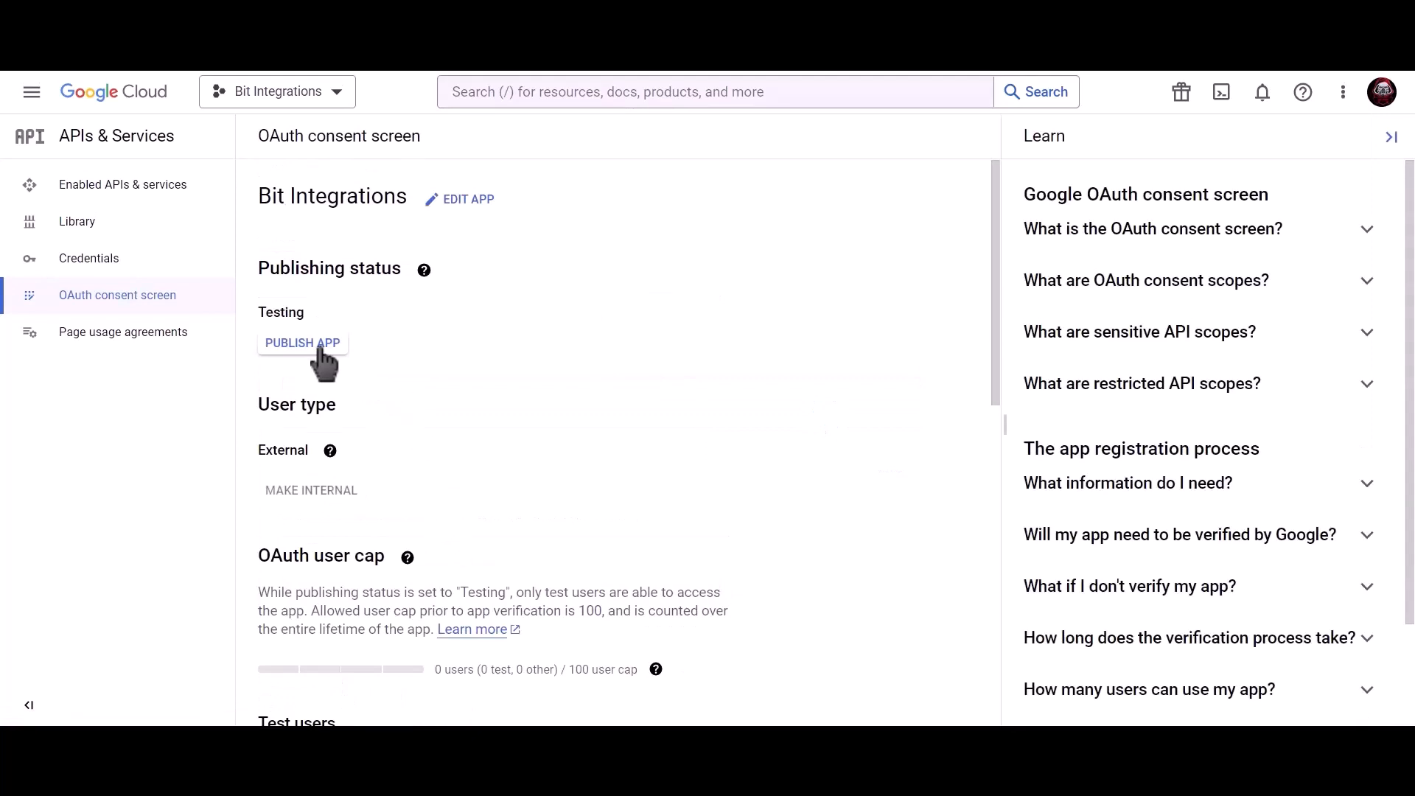
- Publish the Bit Integrations app to production and open the project's Credentials page
click(322, 347)
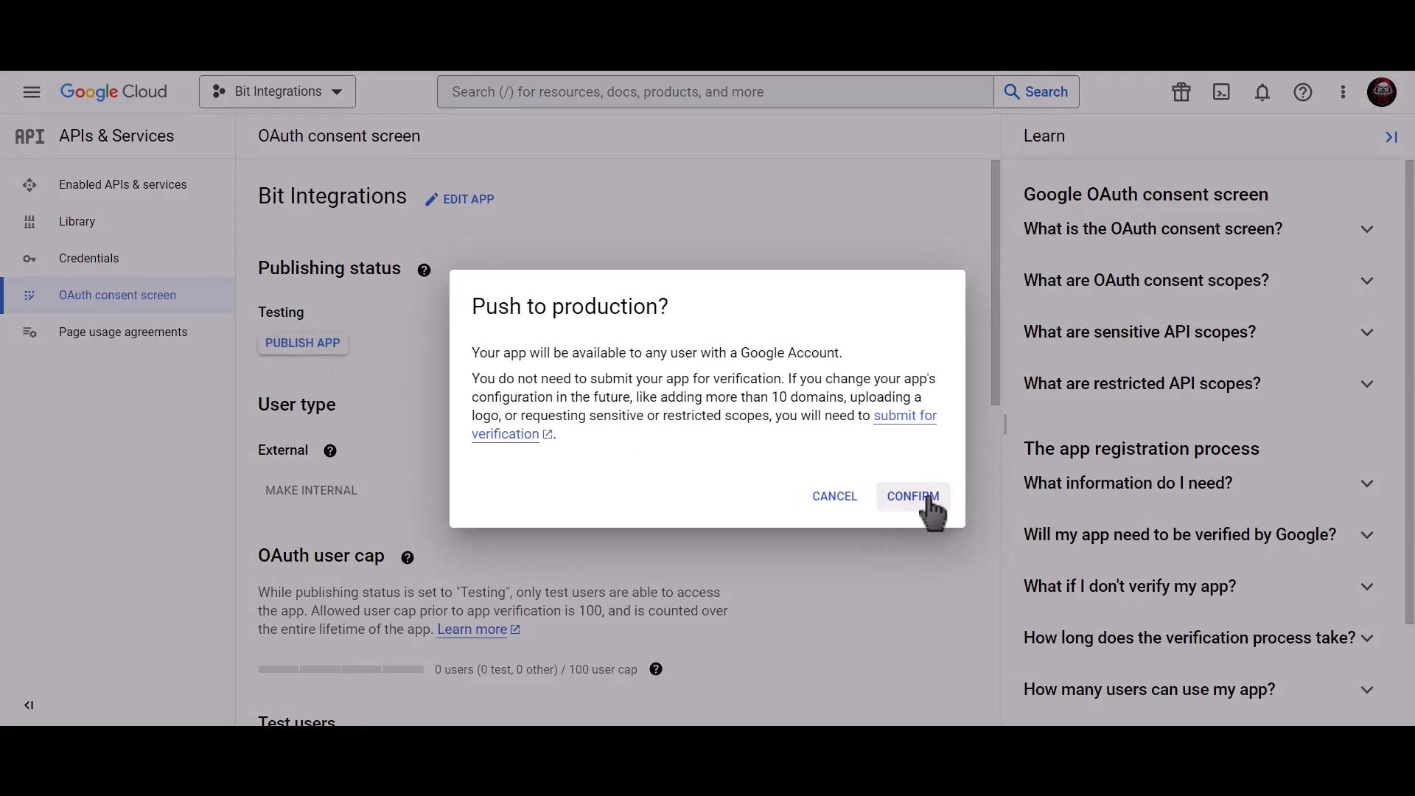
click(914, 497)
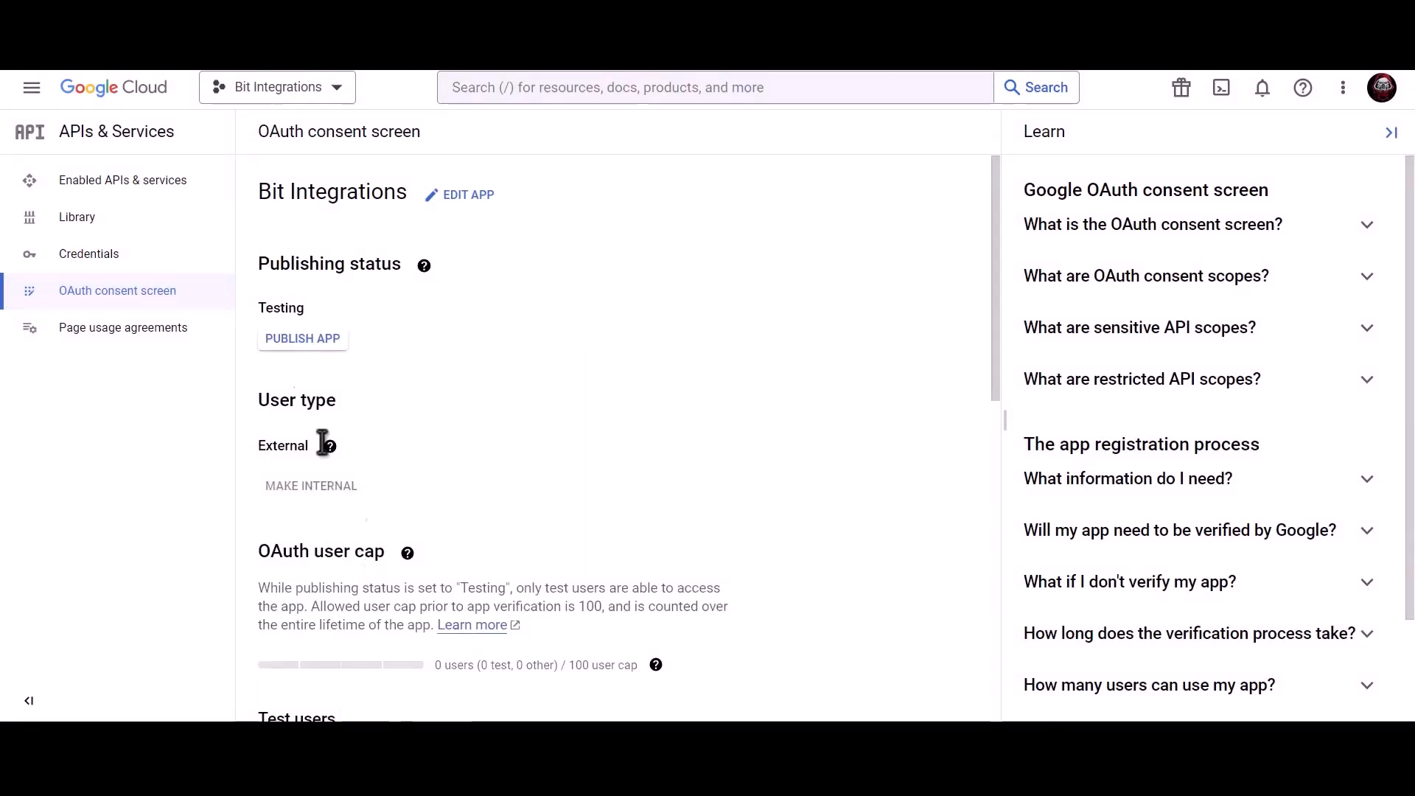
click(185, 265)
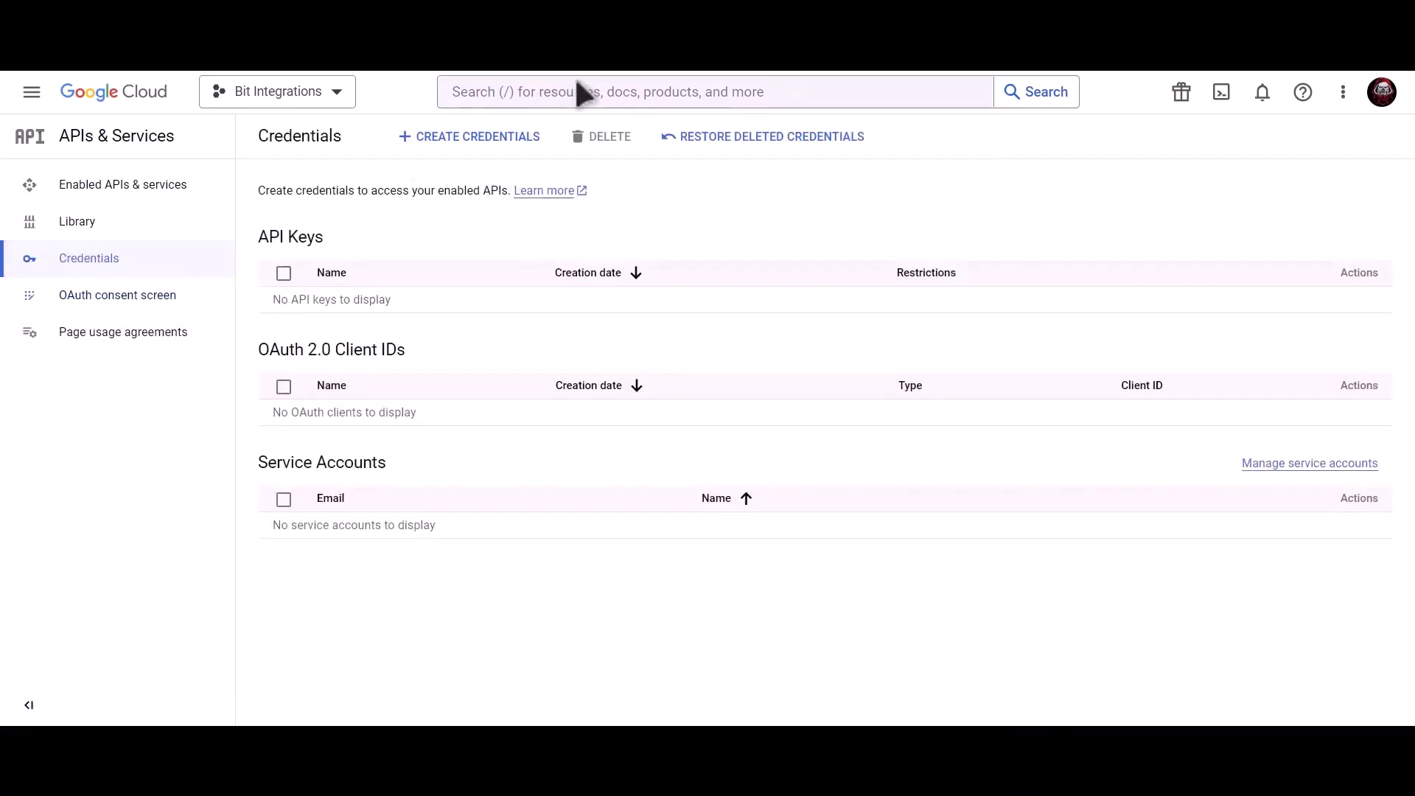
- Search Google Cloud for "google calendar api" and open the Google Calendar API product page from the Marketplace results
click(579, 87)
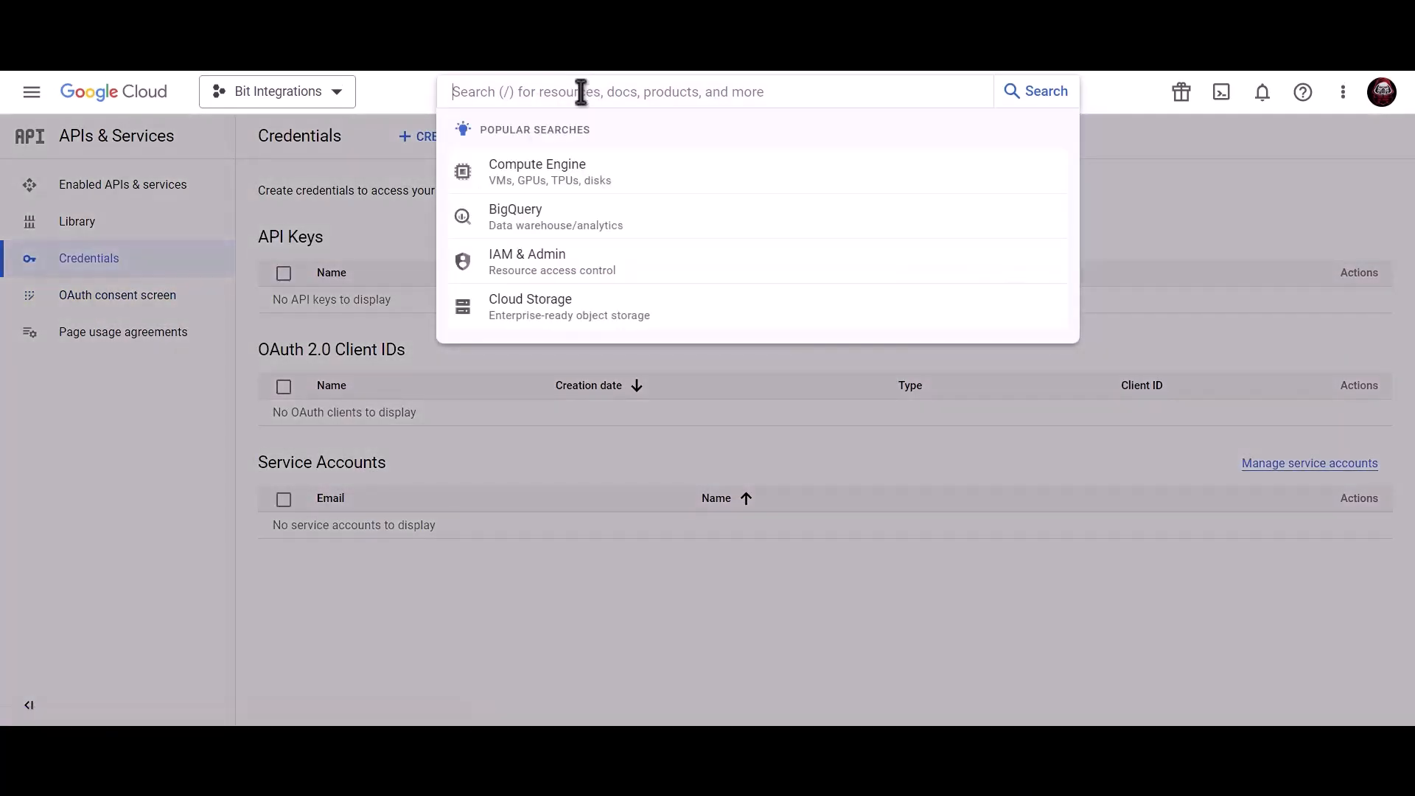
text(go)
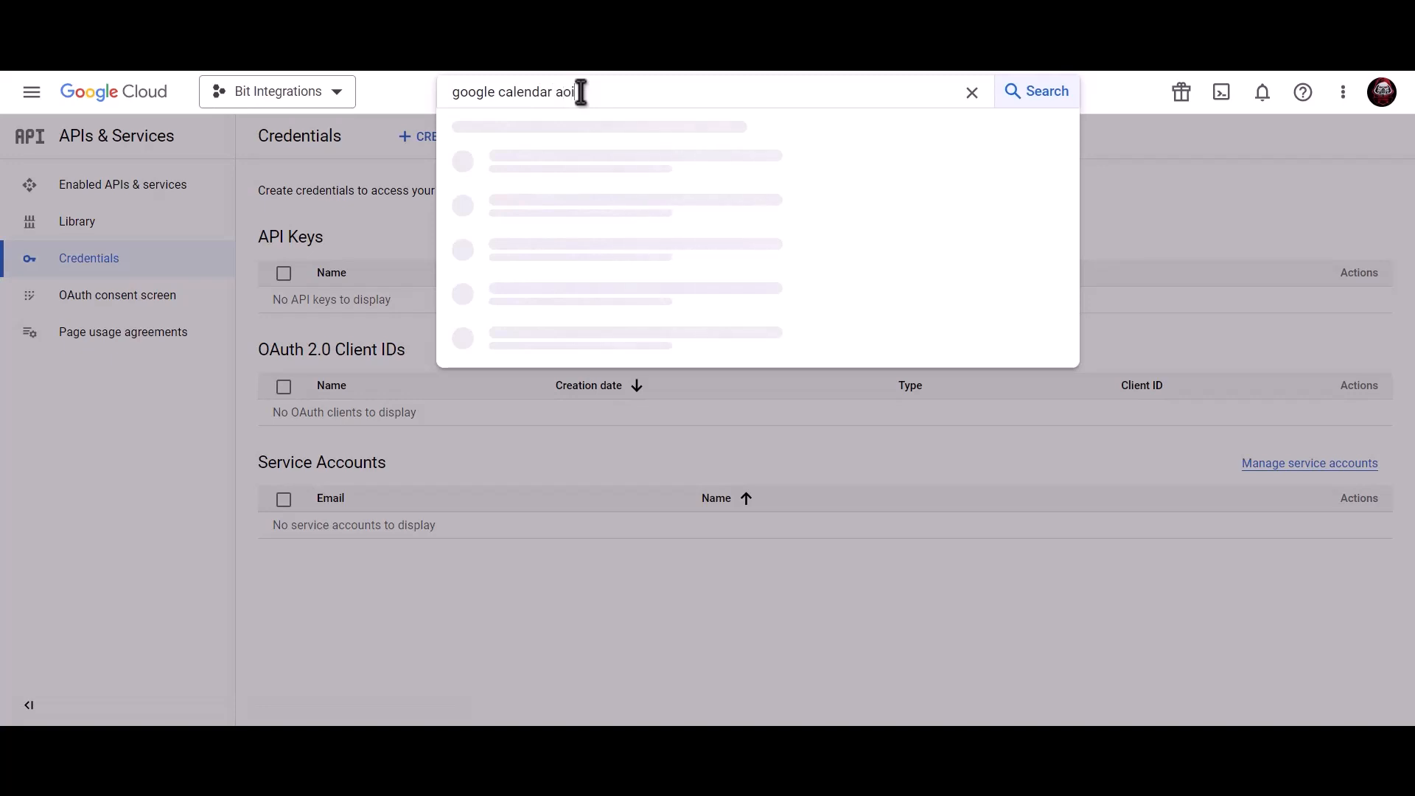
text(ogle calendar aoi)
key(BackSpace)
key(BackSpace)
text(pi)
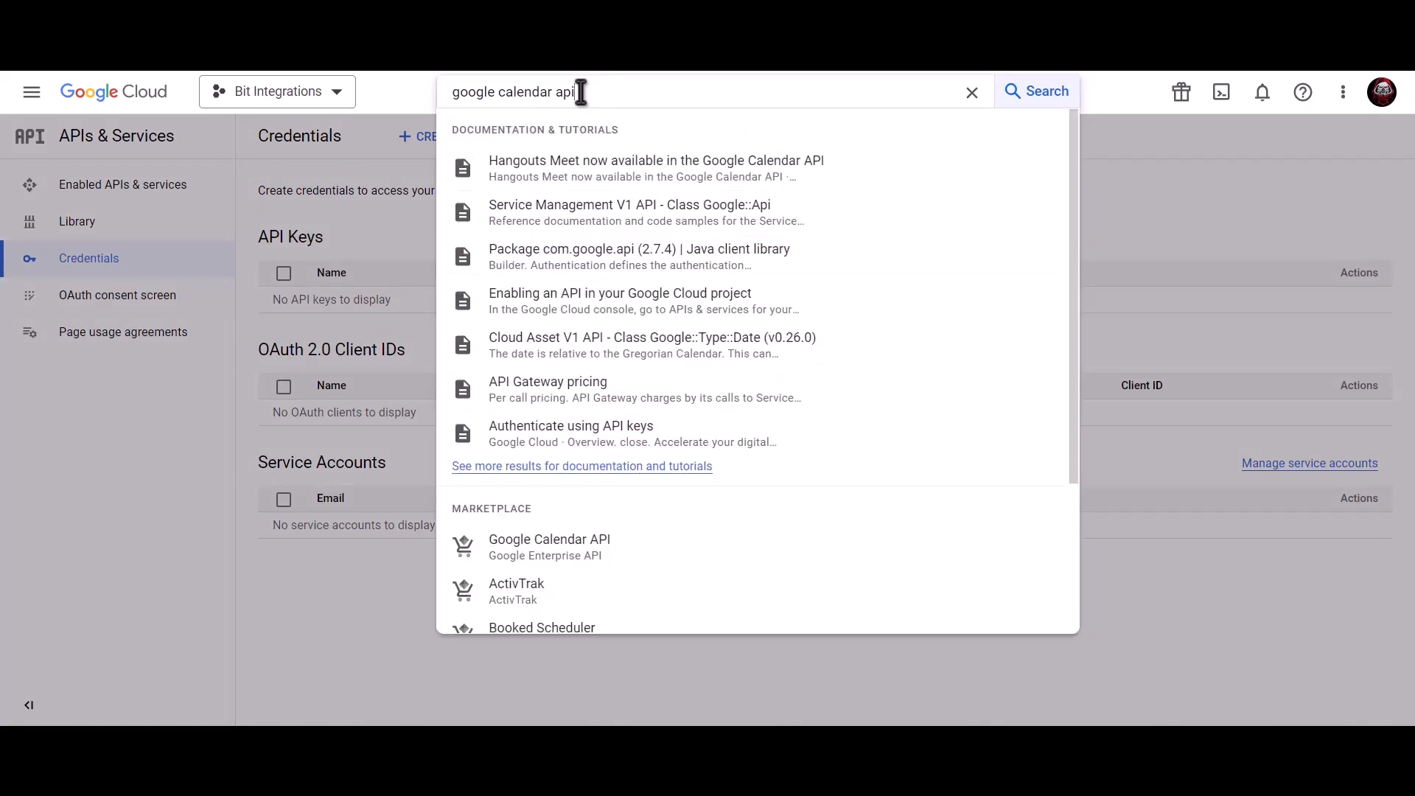
click(590, 561)
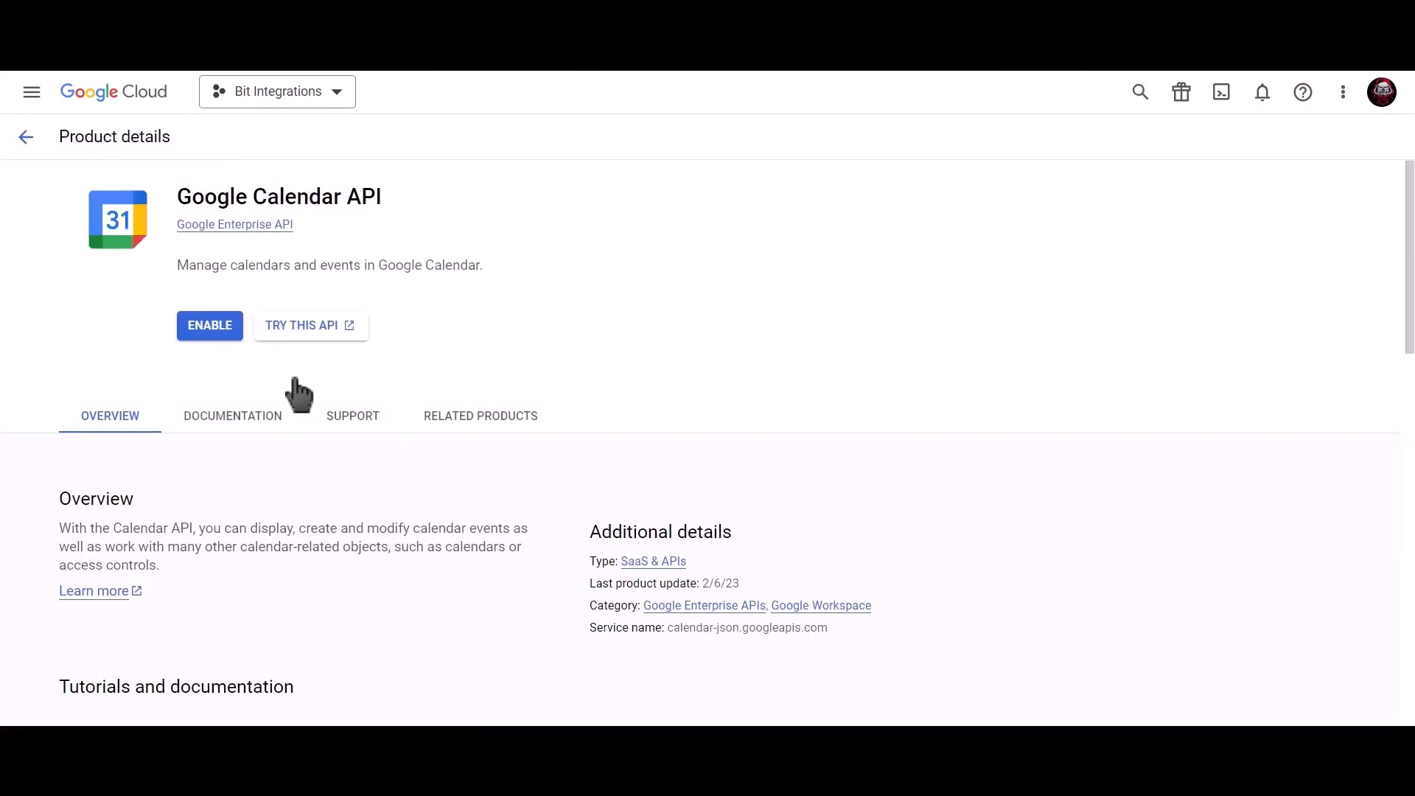
- Enable the Google Calendar API for the project and start creating an OAuth client ID from the Credentials page
click(214, 335)
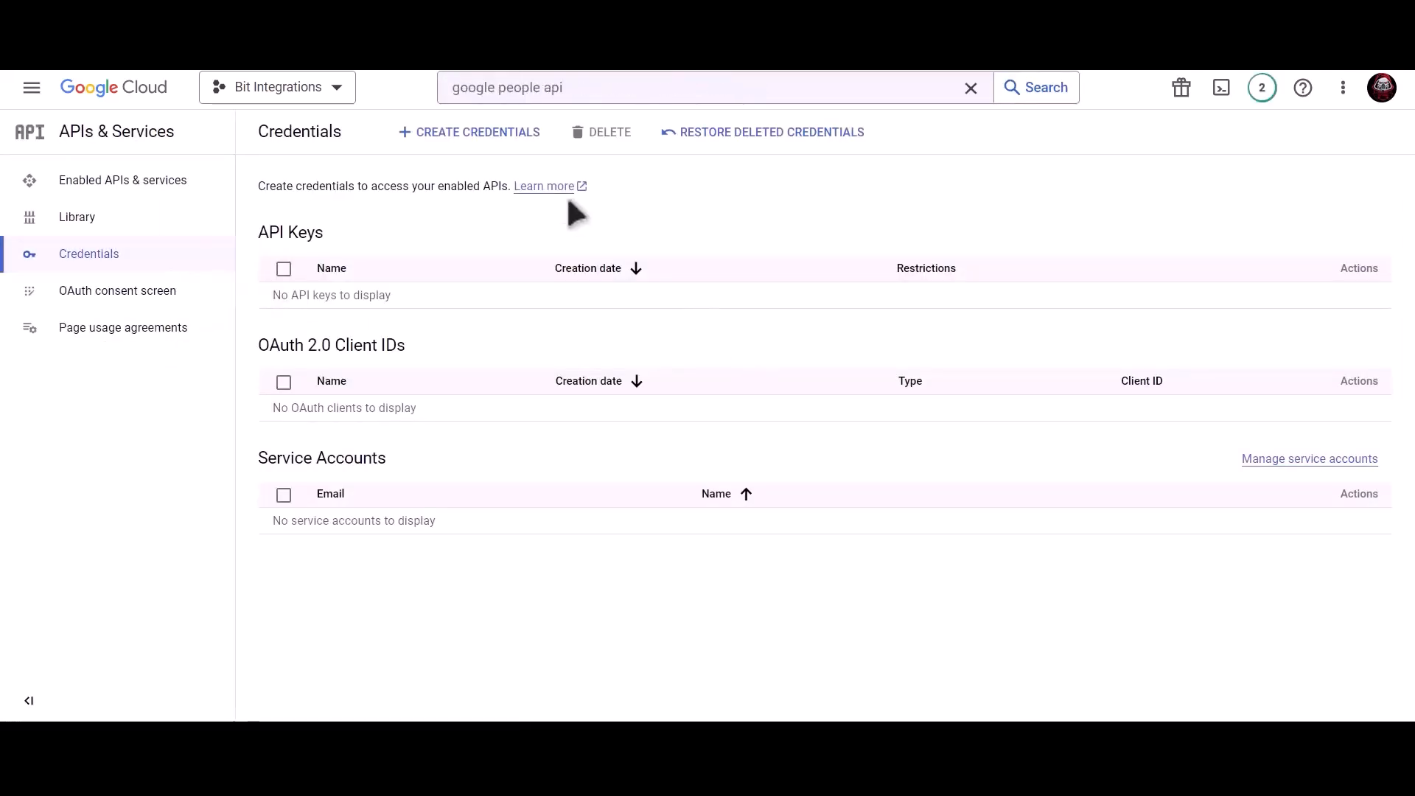
click(479, 143)
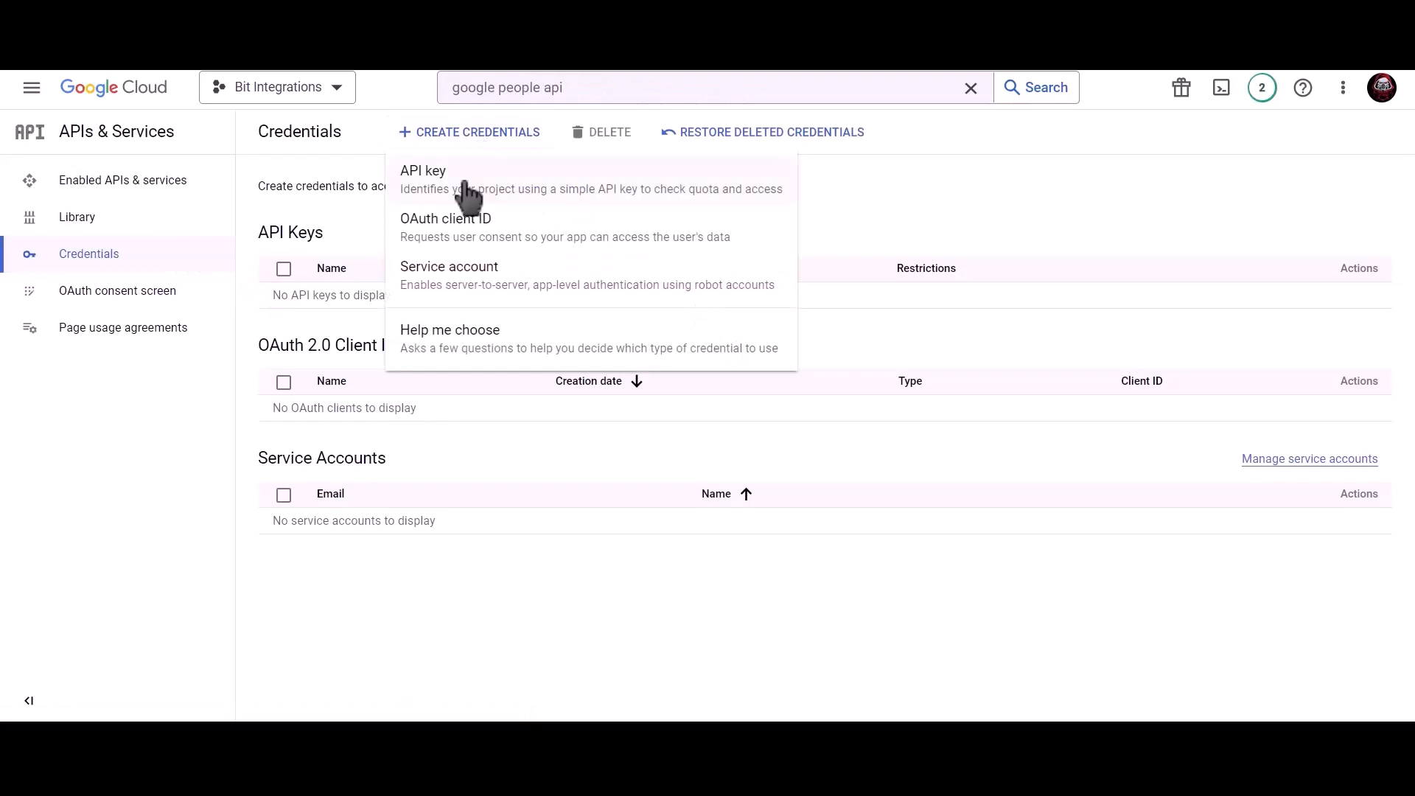
click(589, 245)
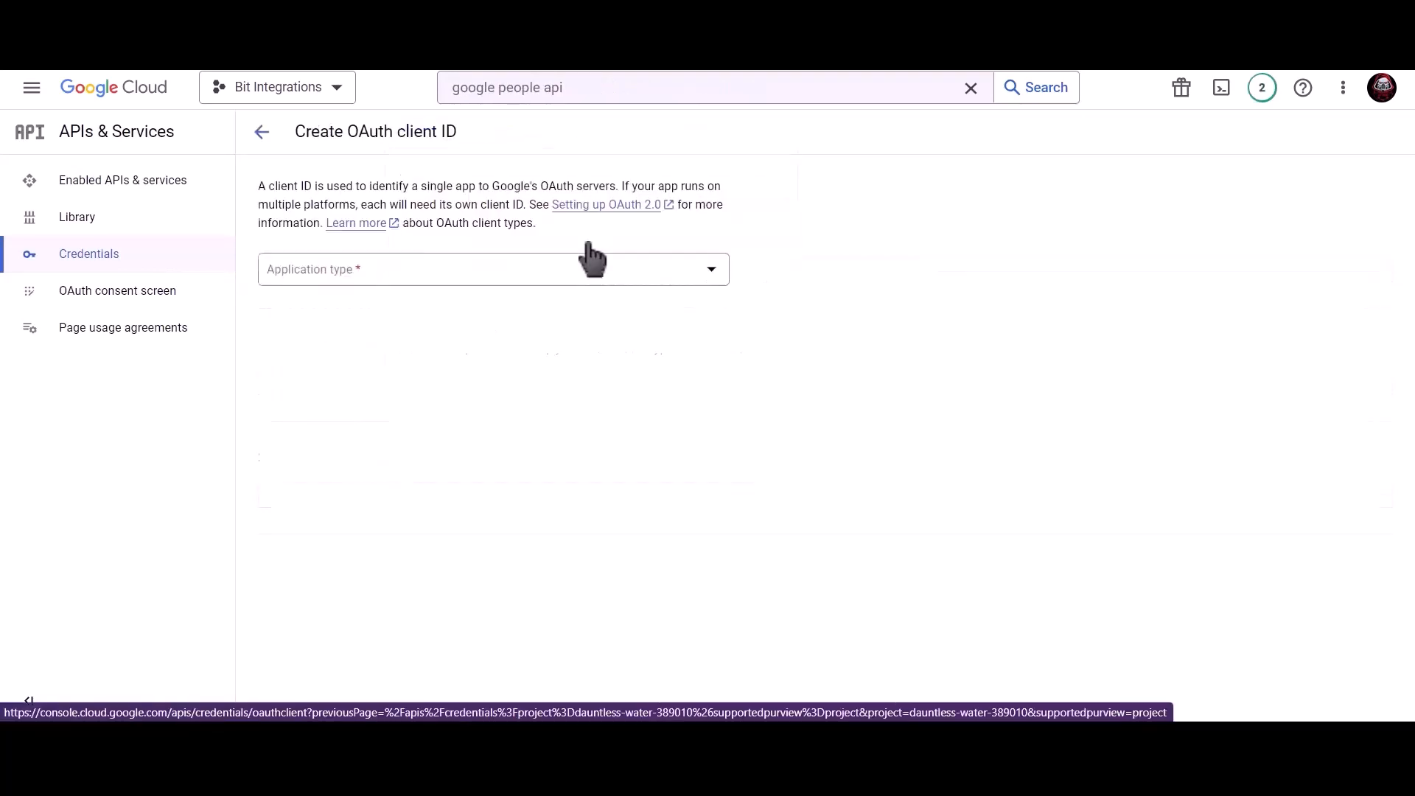
- Set the OAuth client's application type to Web application and name it Bit Integrations
click(439, 281)
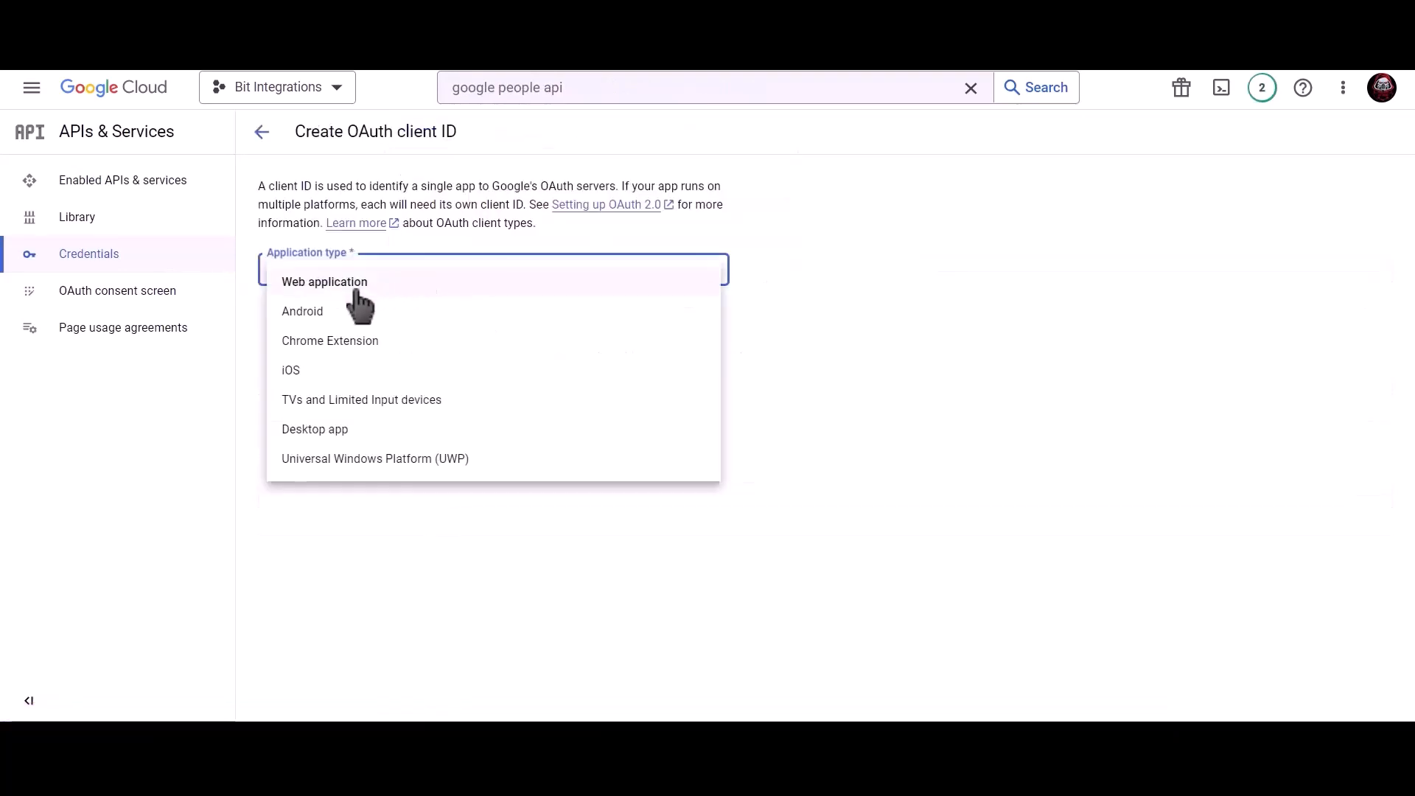
click(373, 286)
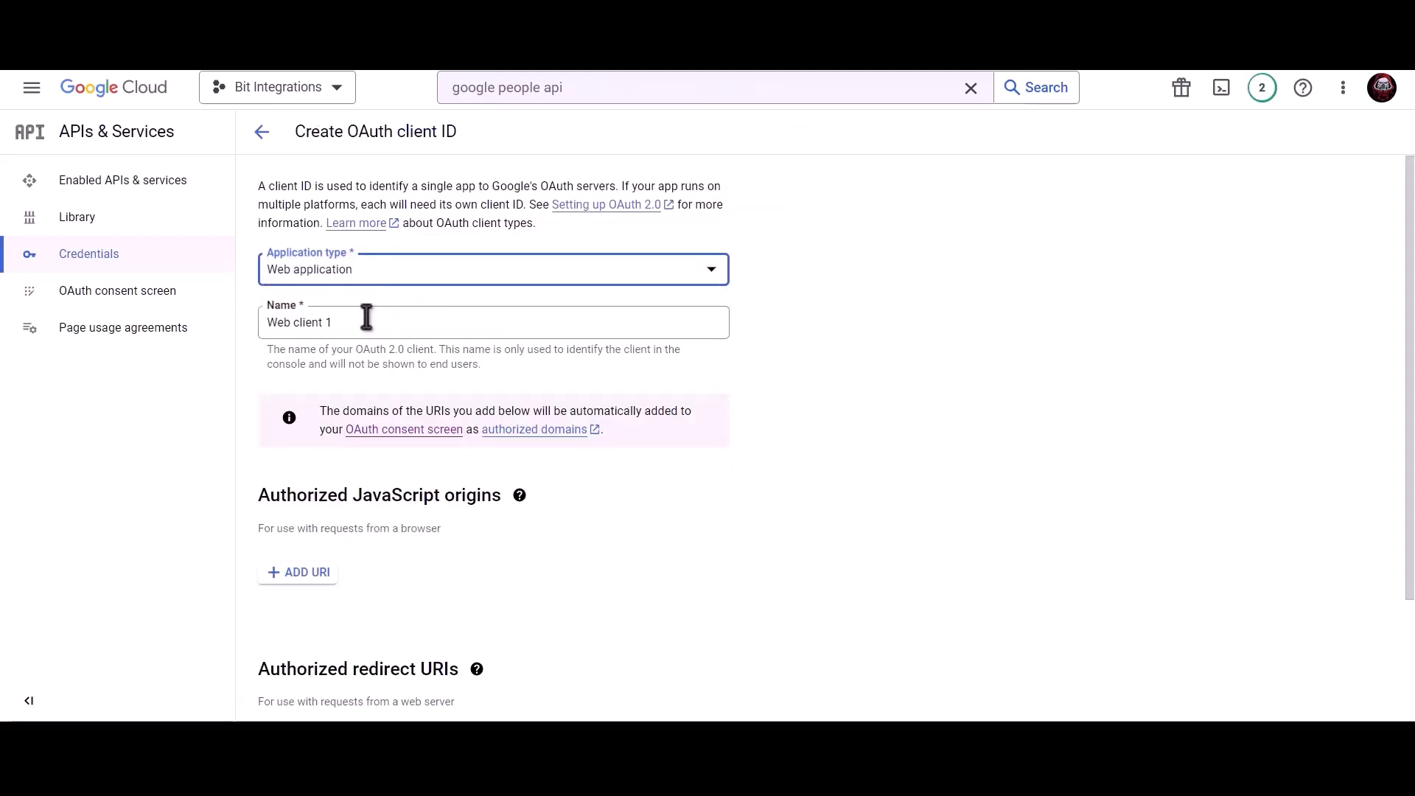
click(365, 320)
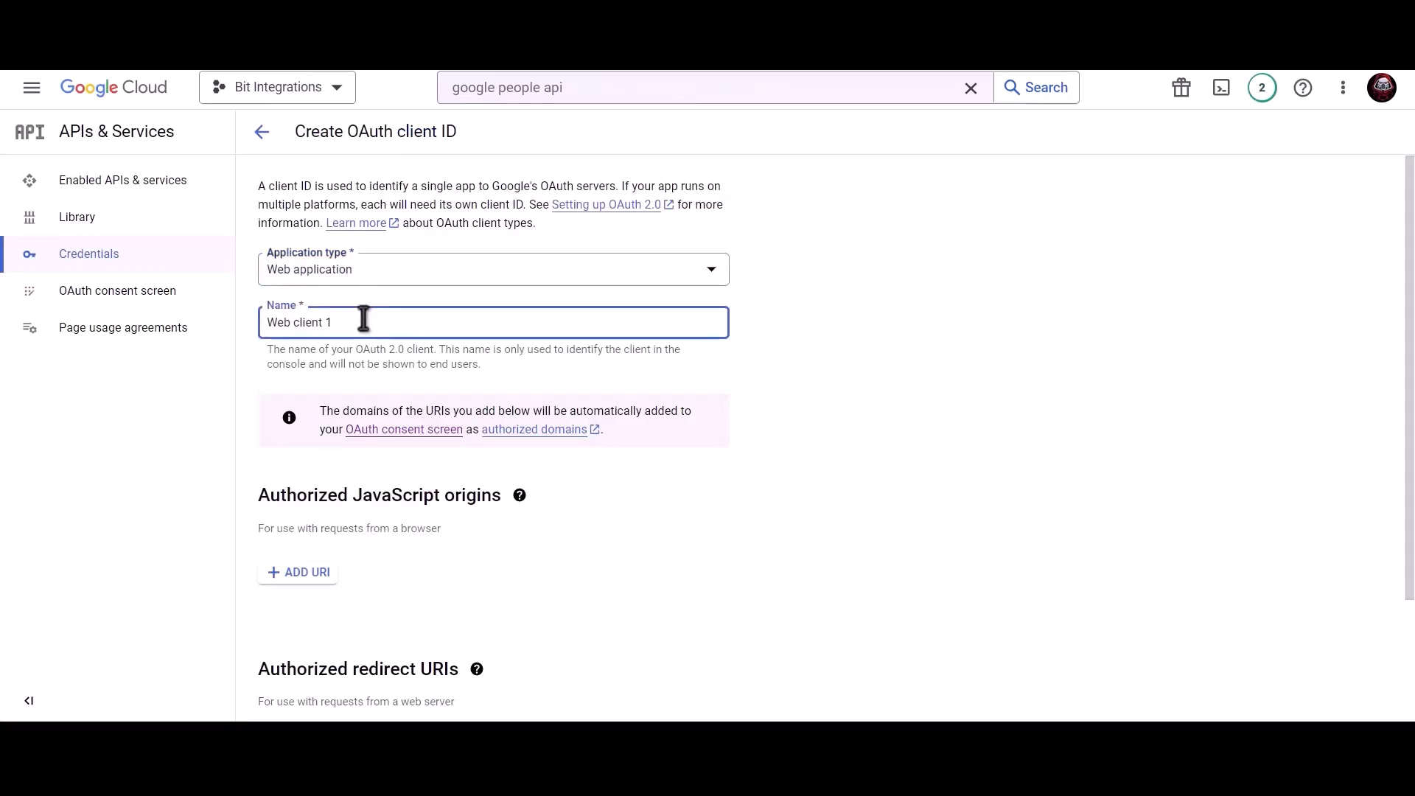
key(ctrl+a)
text(Bit Integ)
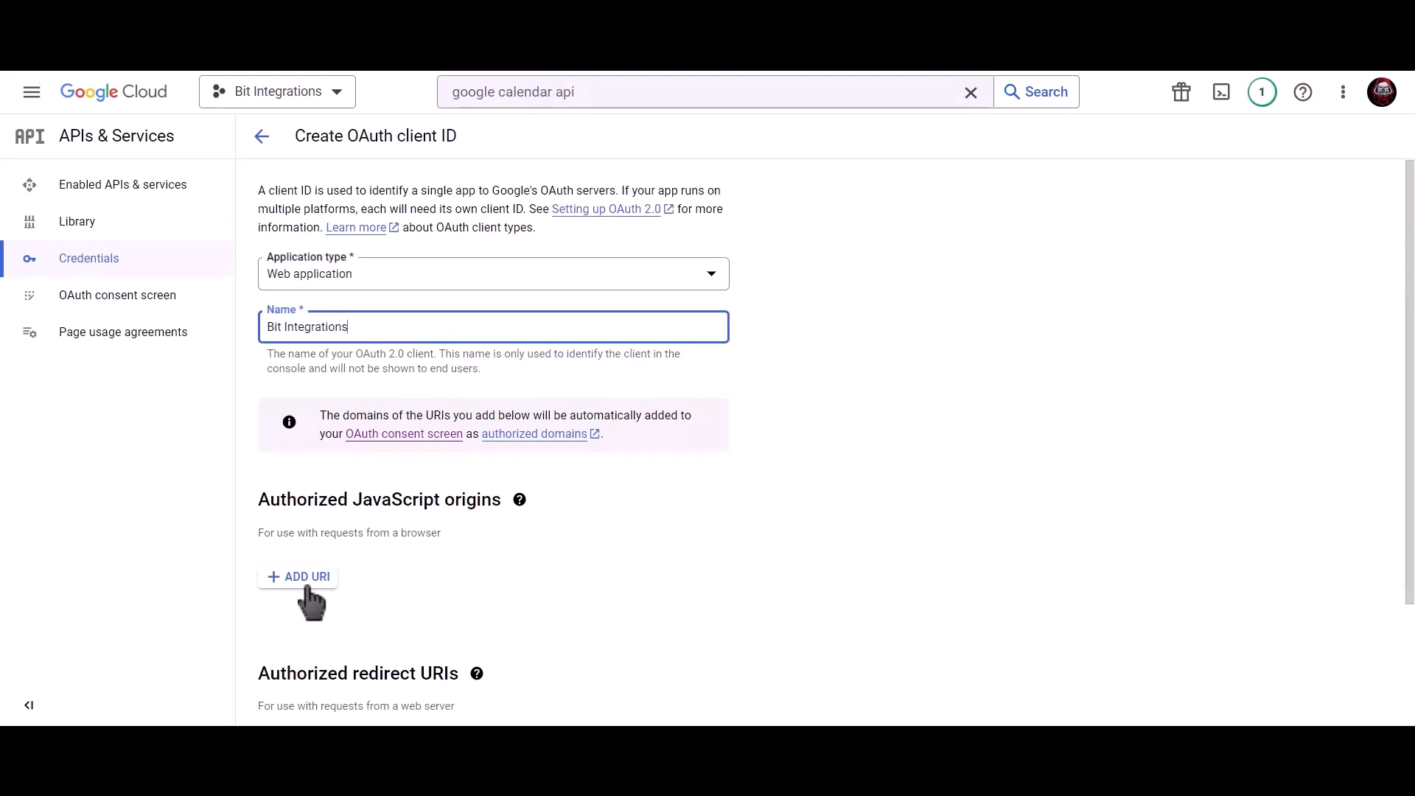
- Copy the Homepage URL from the WordPress Google Calendar integration settings and add it as an authorized JavaScript origin in the OAuth client
click(303, 573)
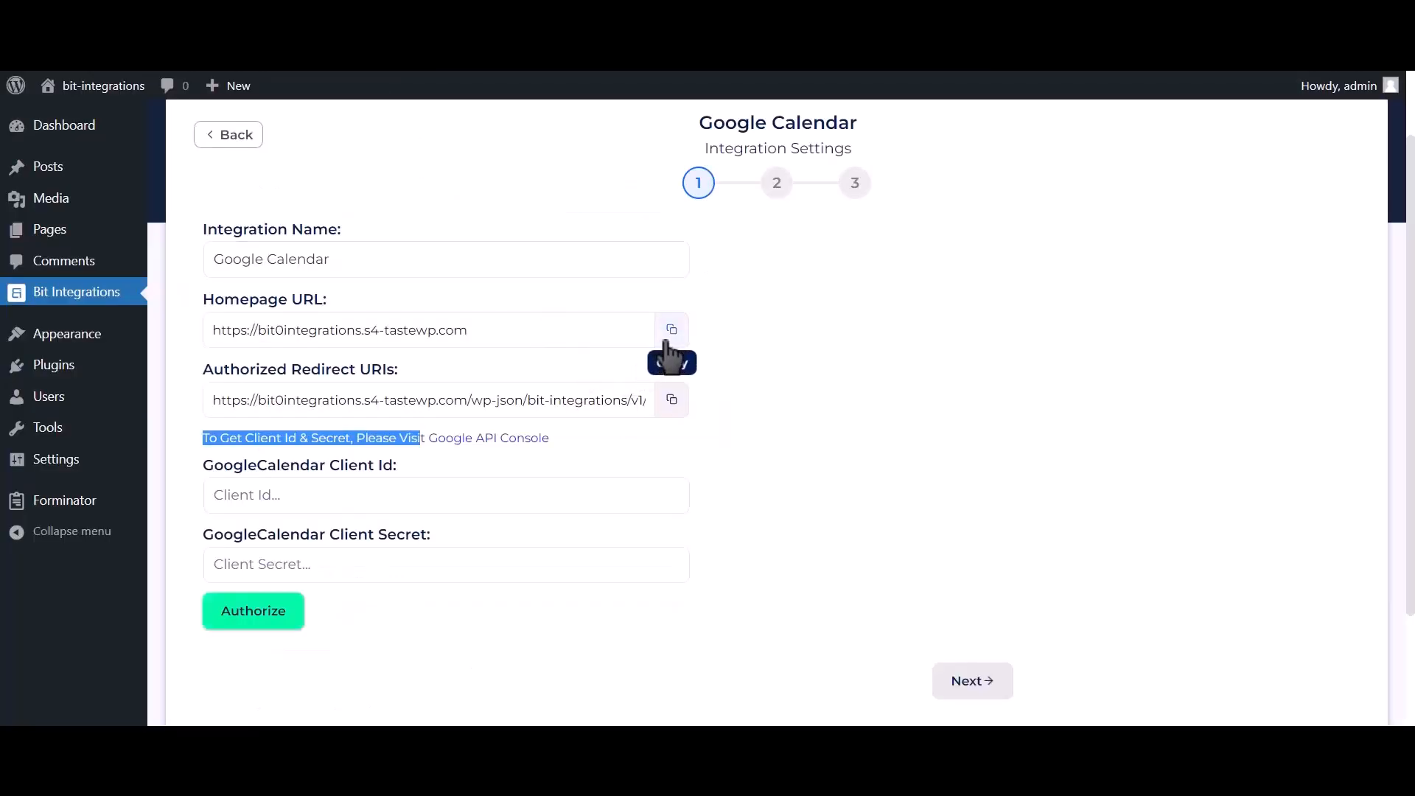
click(671, 330)
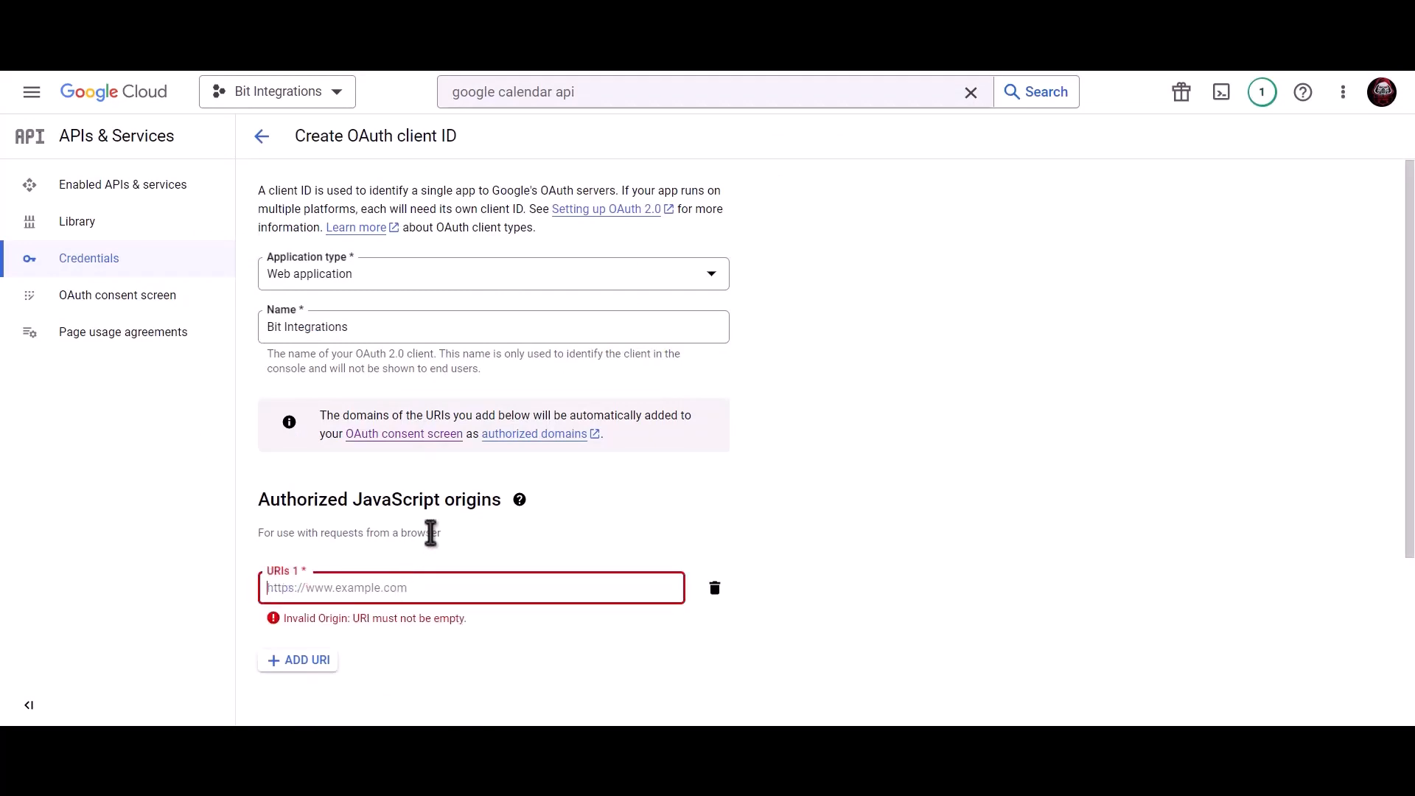
key(ctrl+v)
- Copy the integration's Authorized Redirect URI, add it to the OAuth client's authorized redirect URIs, and create the client
scroll(438, 542, down, 3)
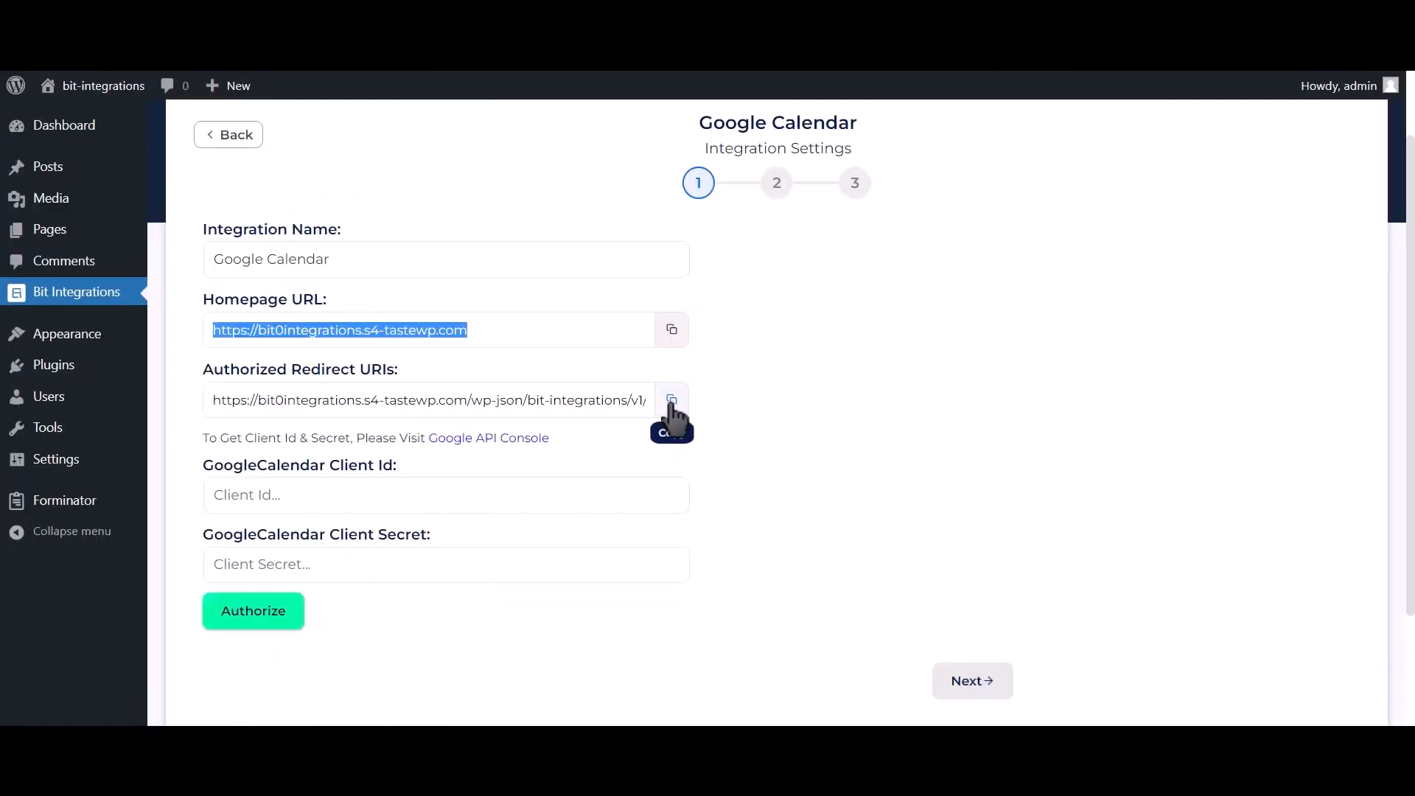
click(671, 402)
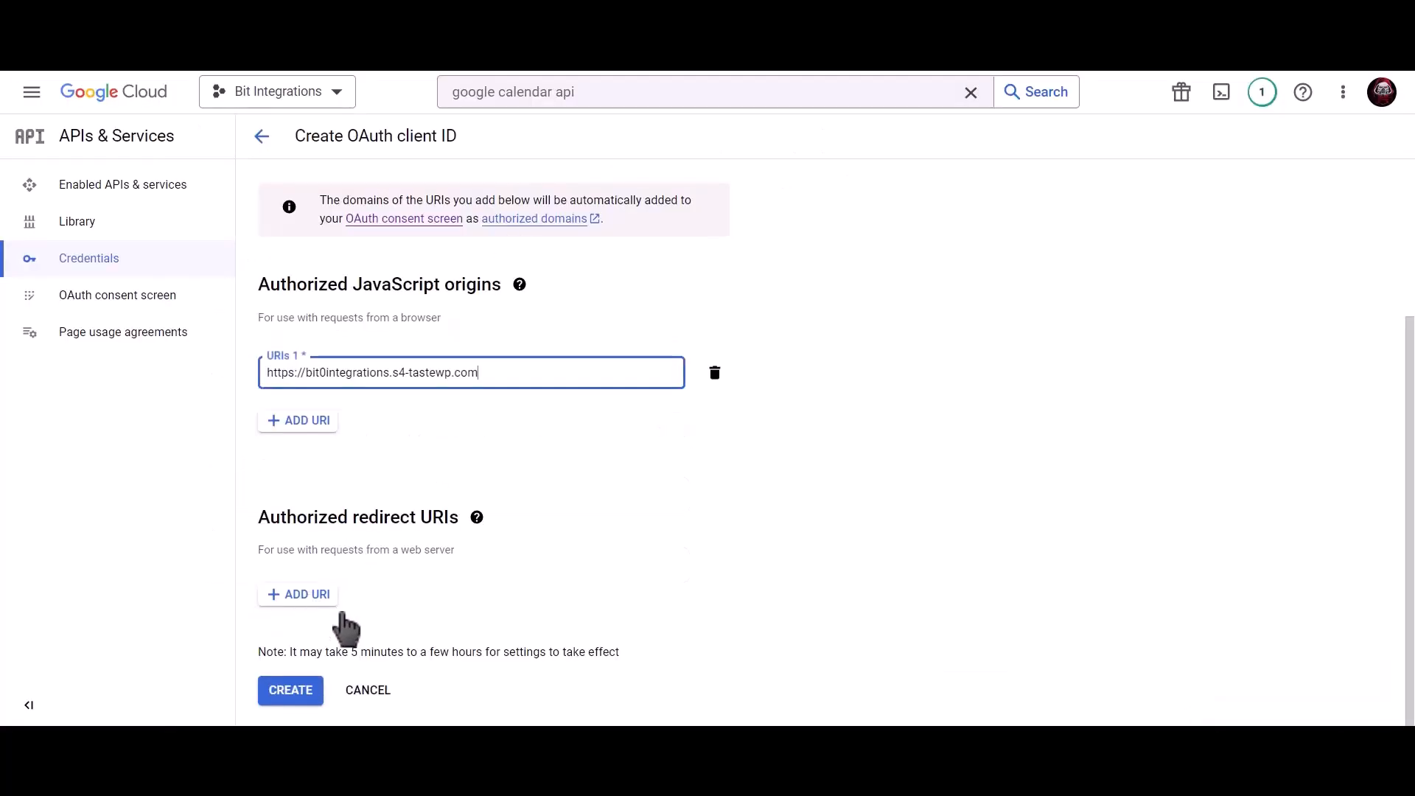
click(329, 601)
key(ctrl+v)
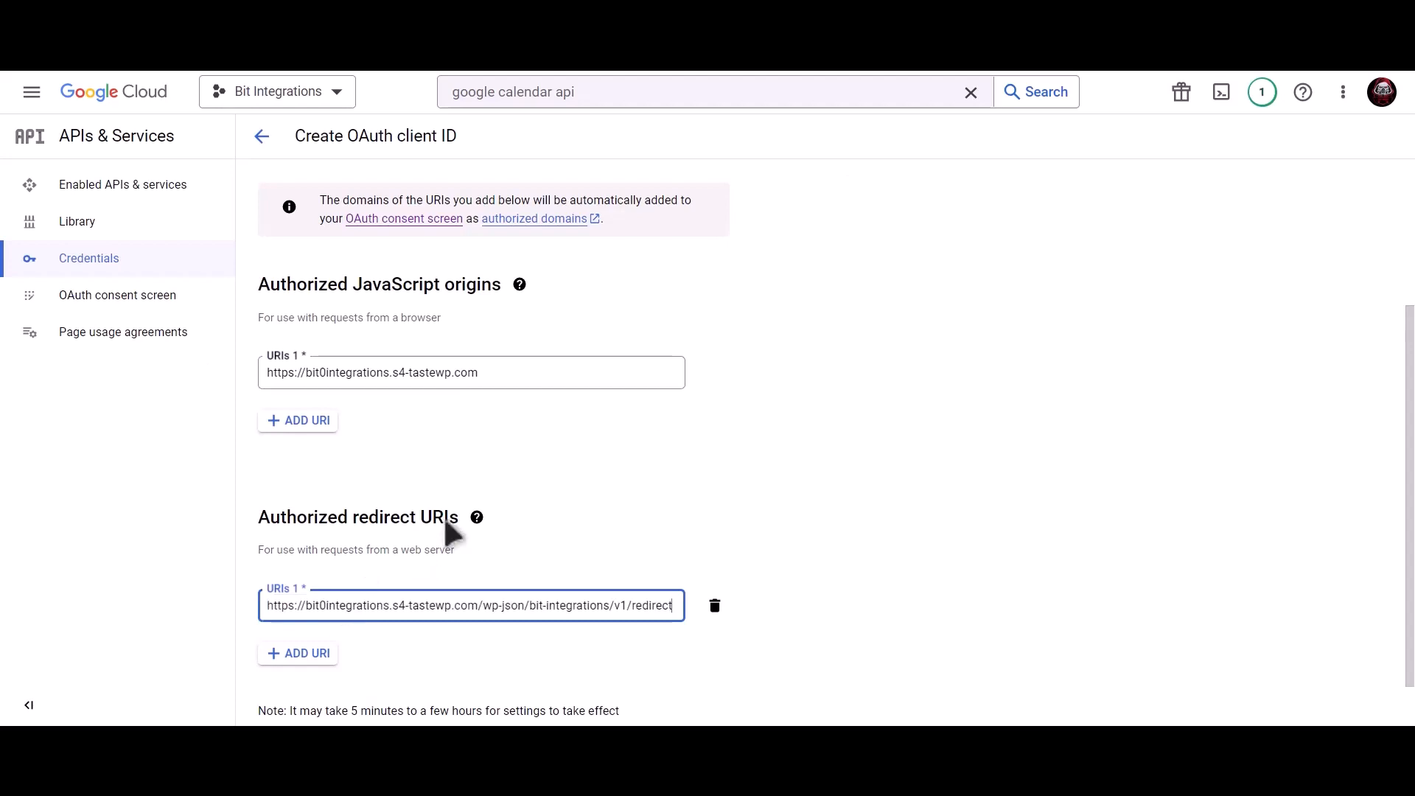
scroll(448, 516, down, 1)
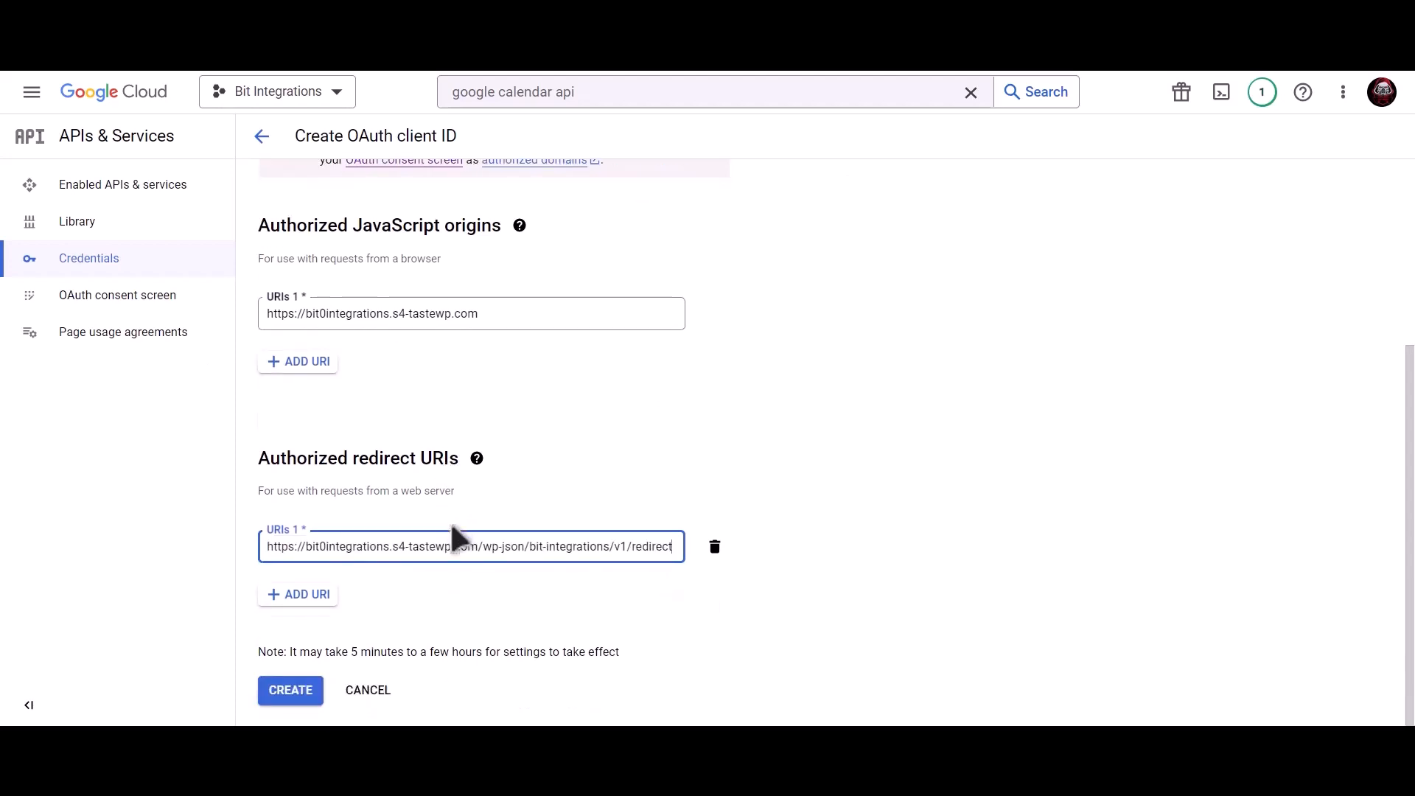
click(298, 694)
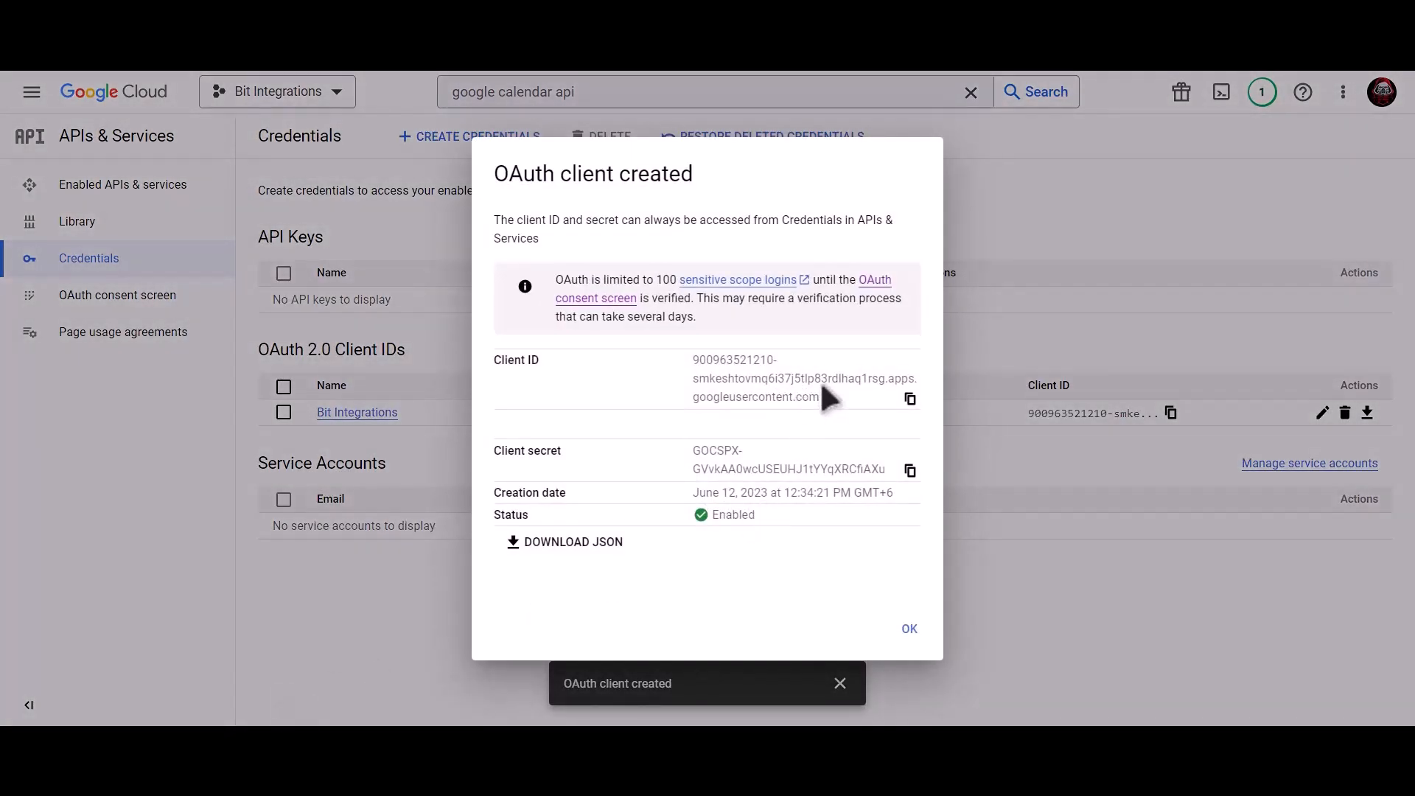
- Copy the new OAuth client's ID and paste it into the GoogleCalendar Client Id field in WordPress
click(911, 400)
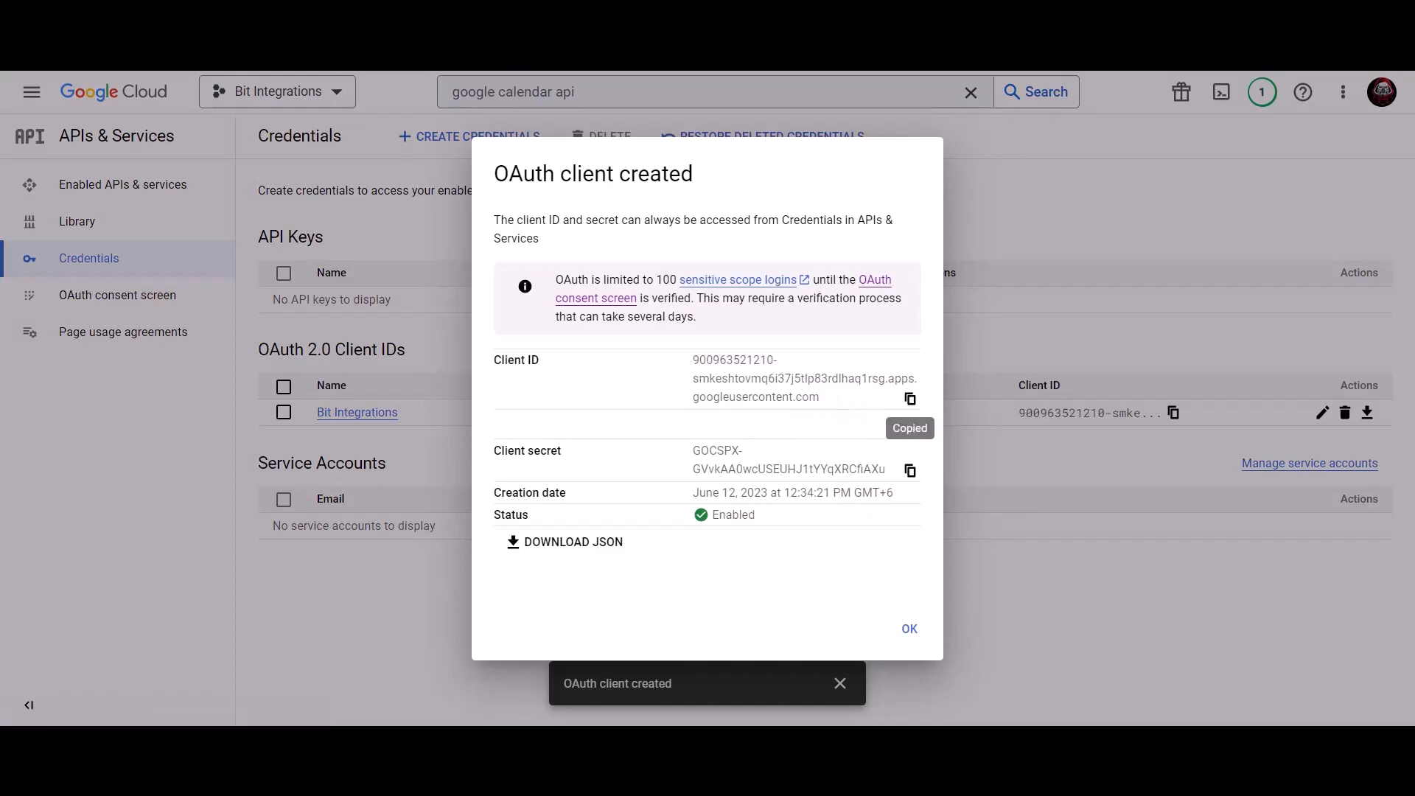
key(ctrl+Tab)
click(310, 495)
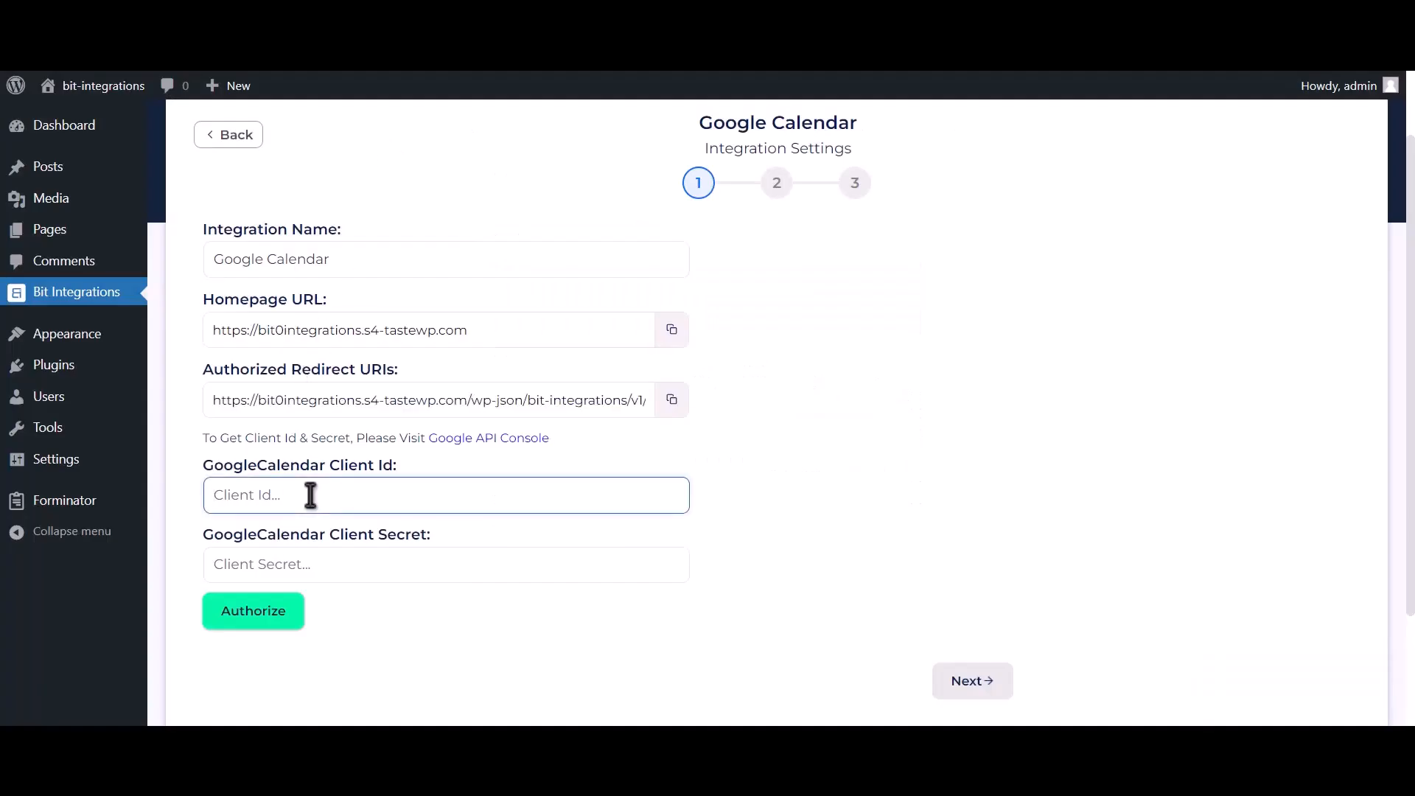
key(ctrl+v)
- Copy the client secret from Google Cloud and paste it into the GoogleCalendar Client Secret field in WordPress
key(ctrl+Tab)
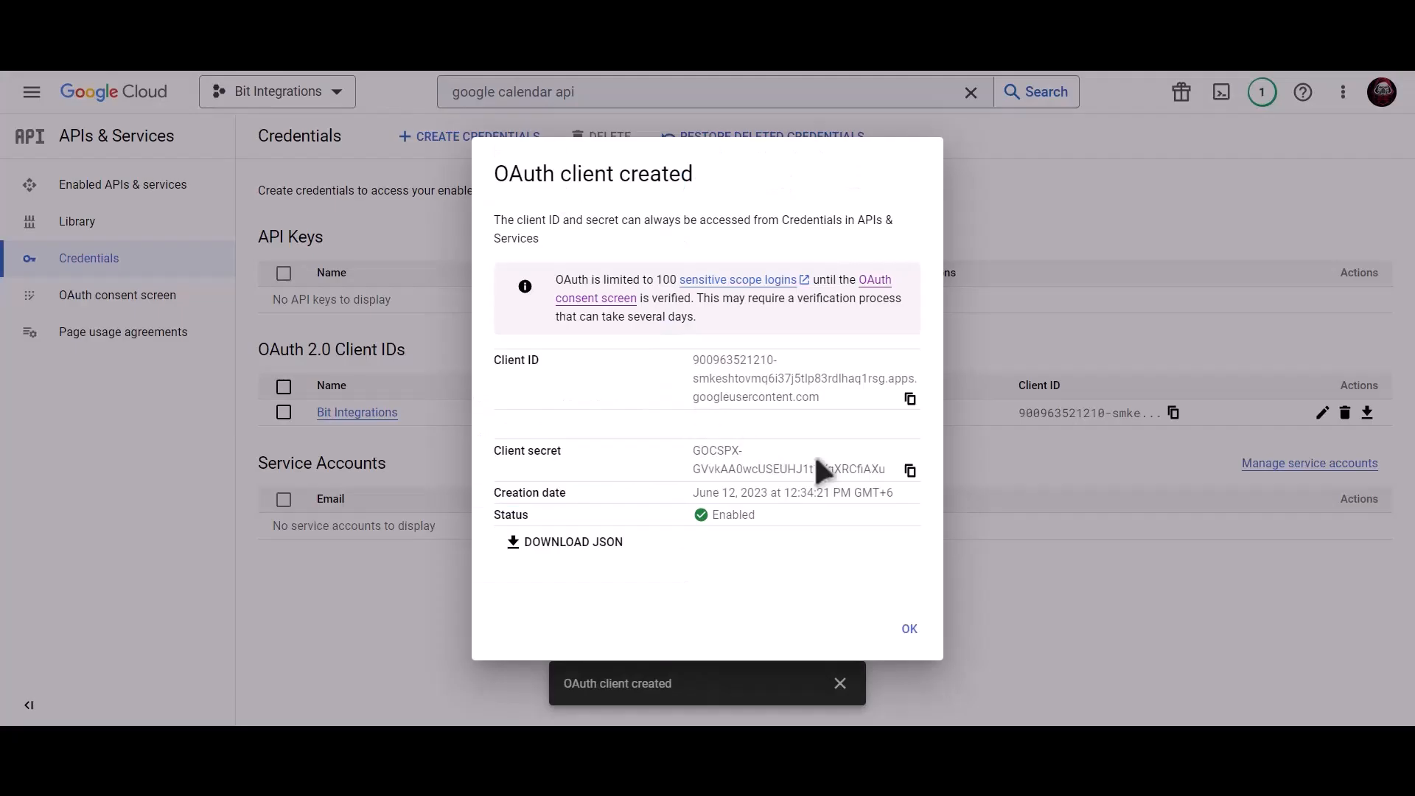
click(910, 471)
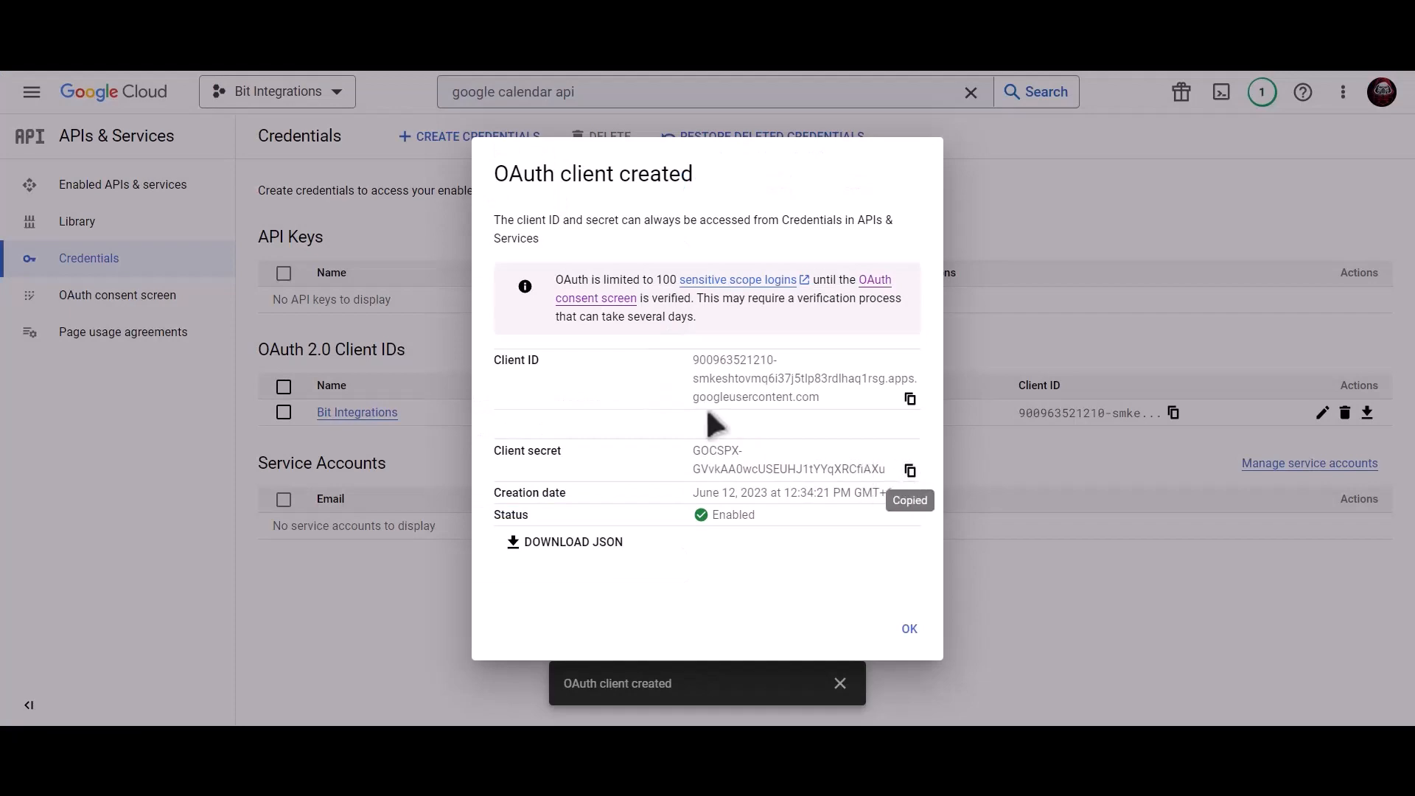
key(ctrl+Tab)
click(342, 559)
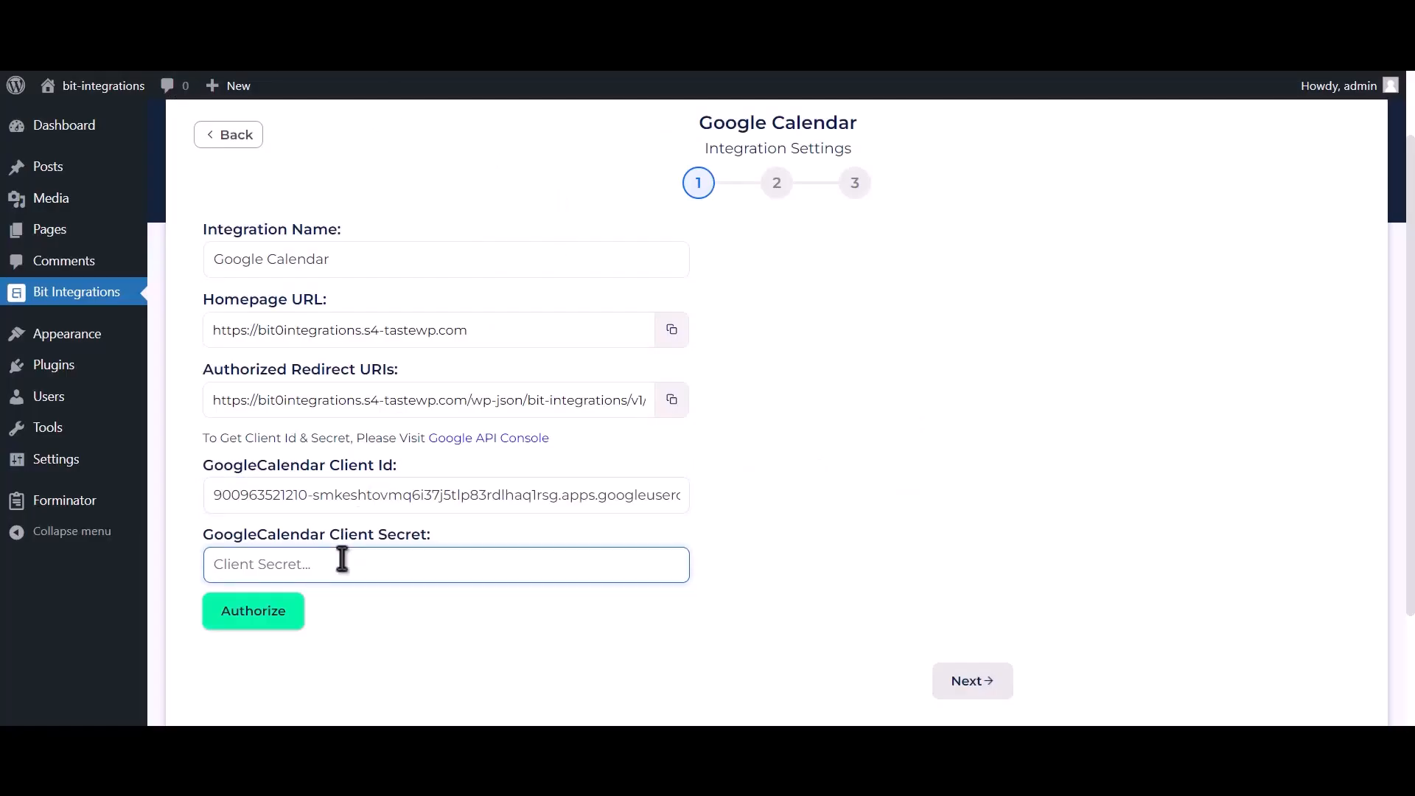
key(ctrl+v)
- Authorize the integration with the Google account, proceeding past the unverified-app warning and granting calendar access, and continue to integration stage 2
click(270, 617)
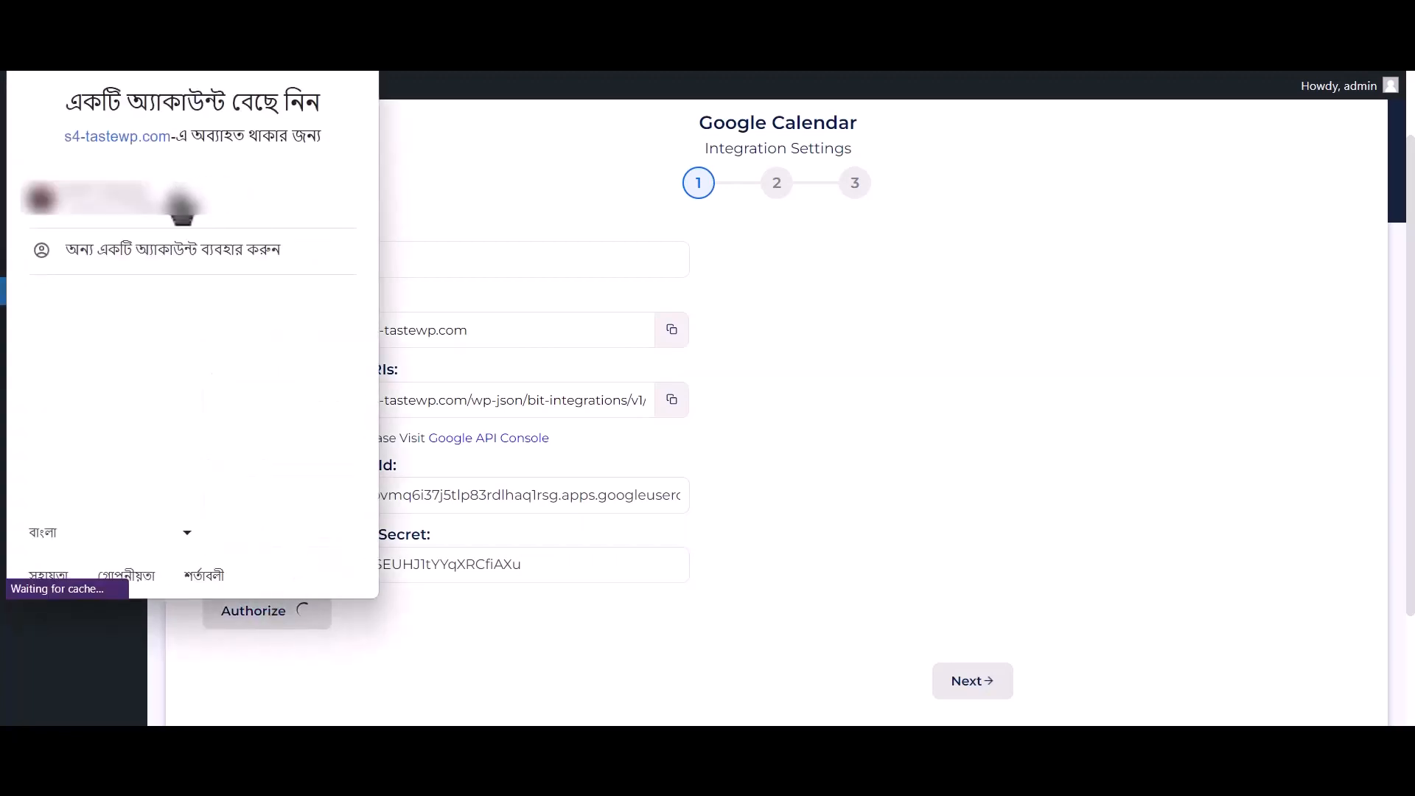
click(264, 213)
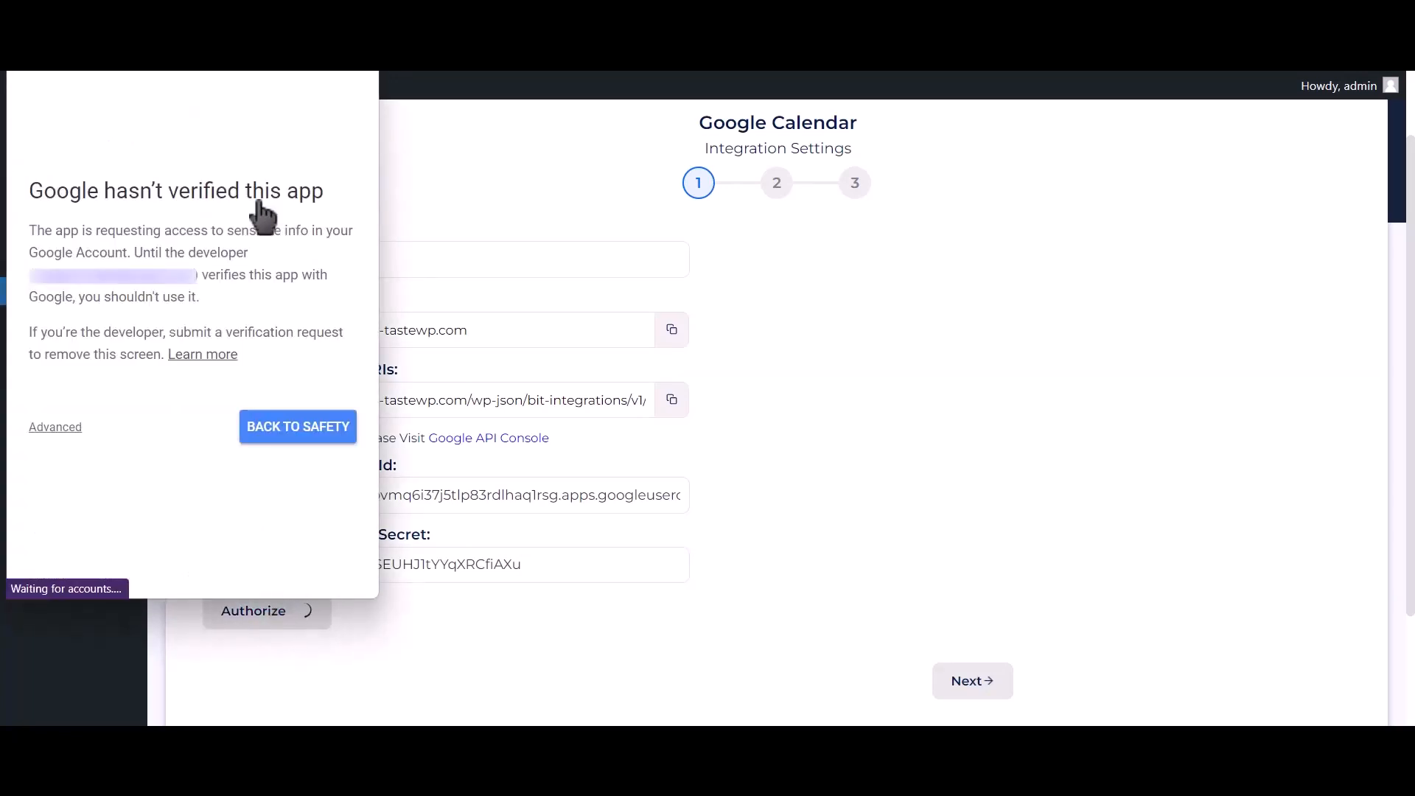
click(58, 429)
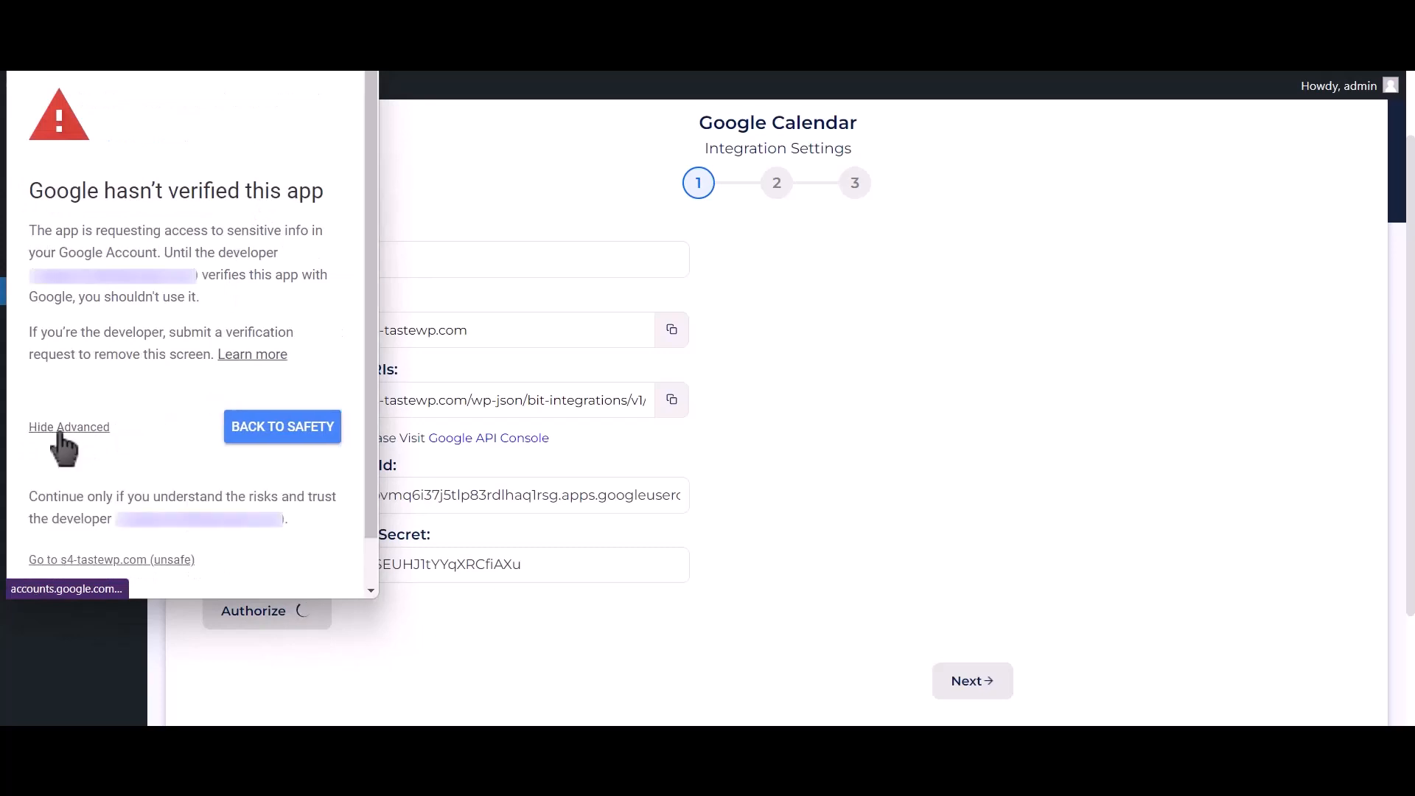
click(65, 560)
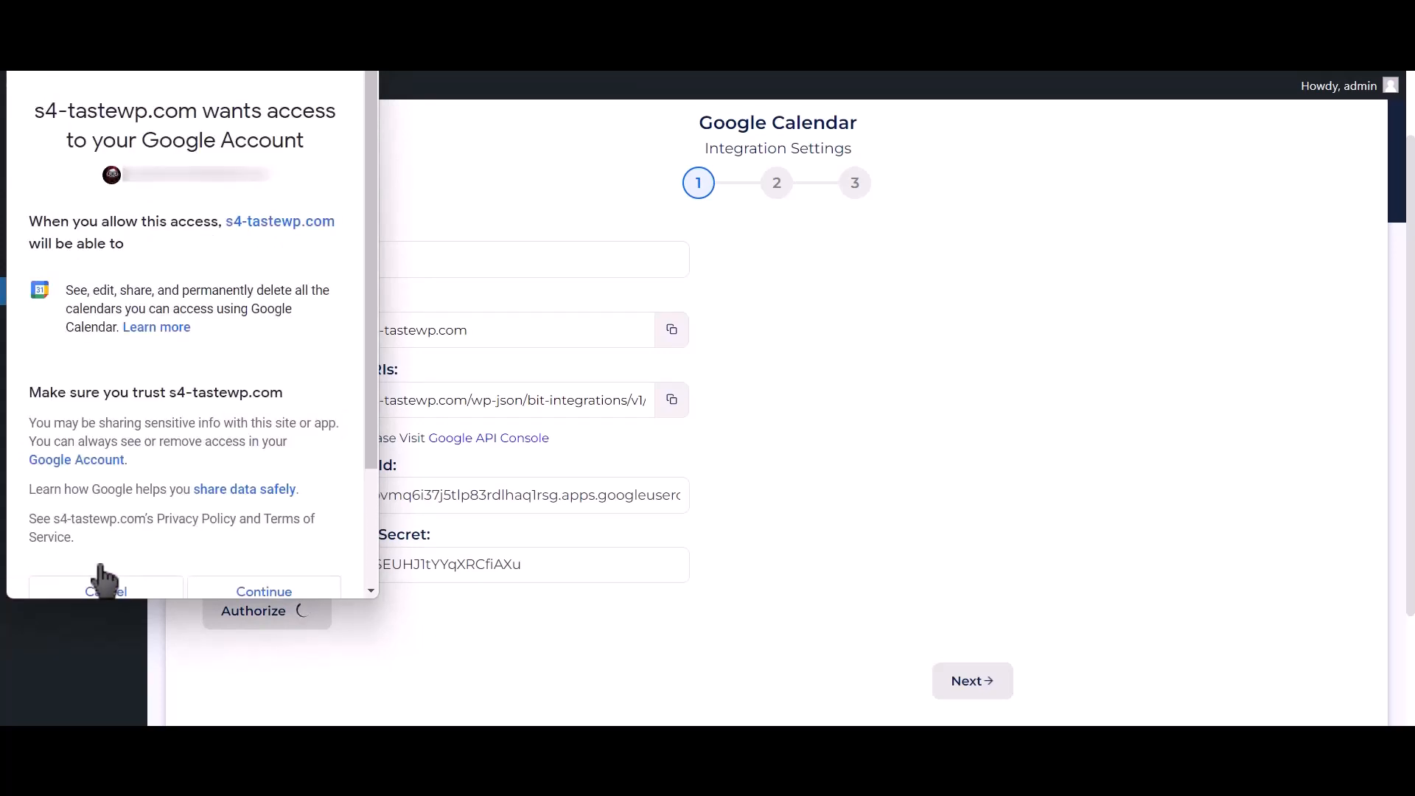
click(298, 591)
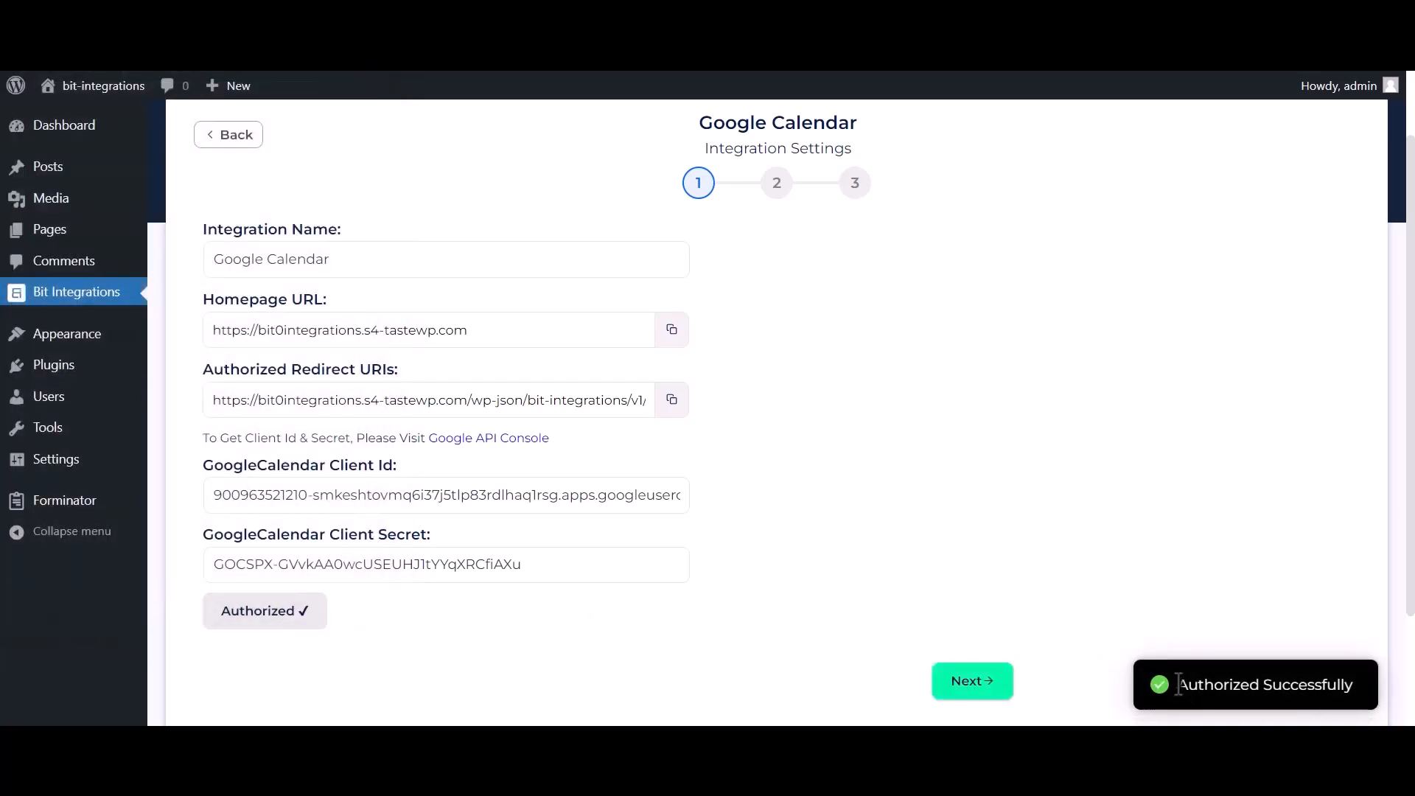
drag(1179, 684, 1353, 685)
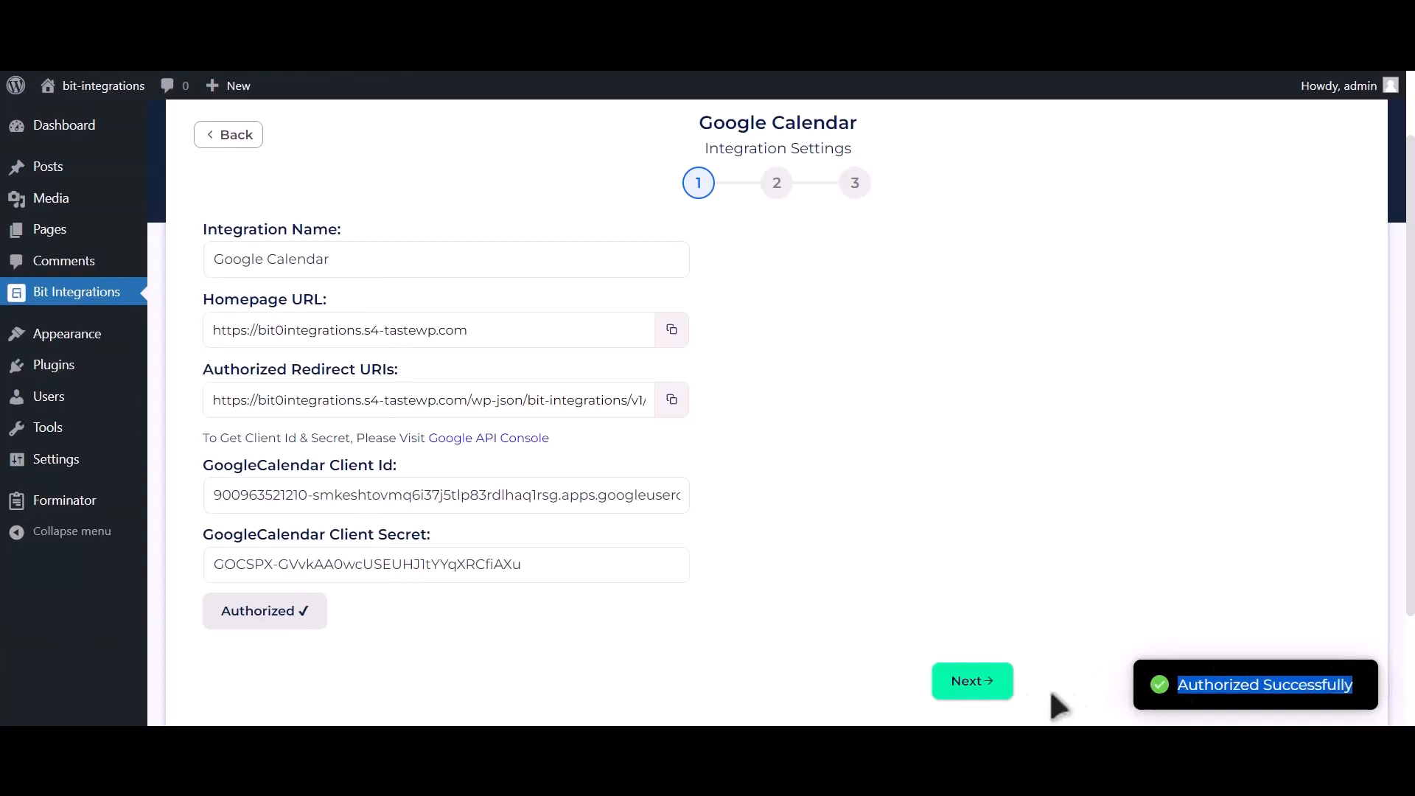
click(980, 693)
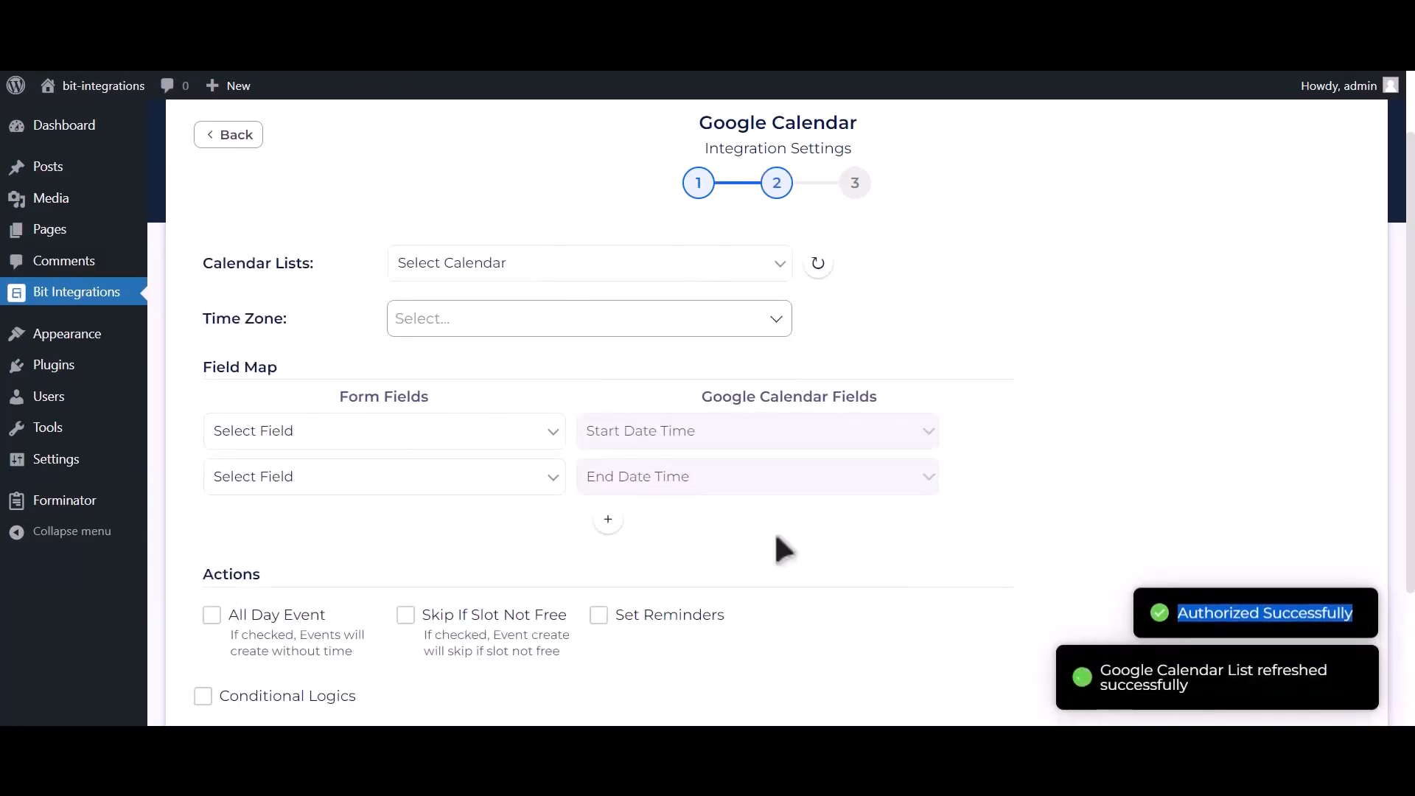
- Choose the Bit Integrations (owner) calendar and set the time zone to Asia/Dhaka
click(554, 266)
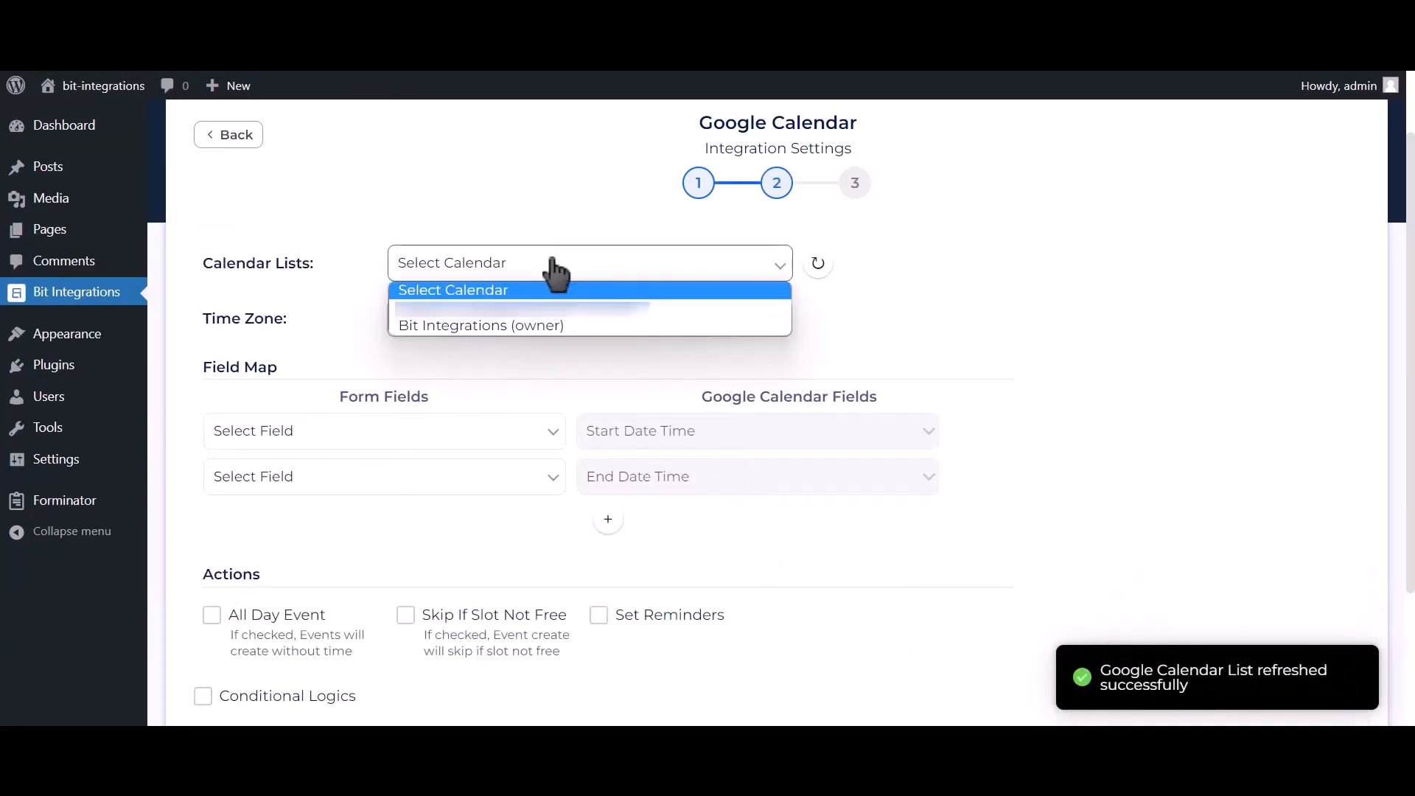
click(544, 329)
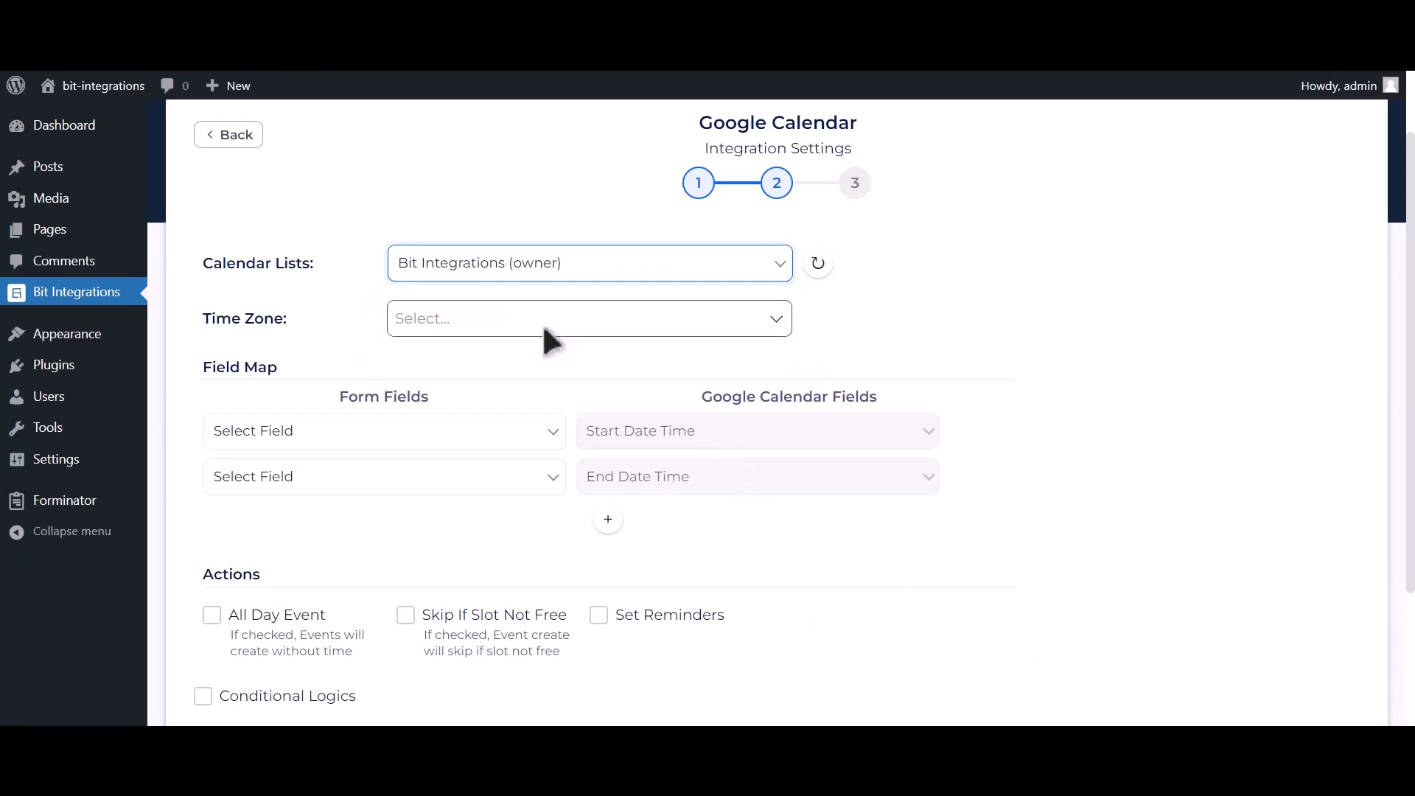
click(521, 320)
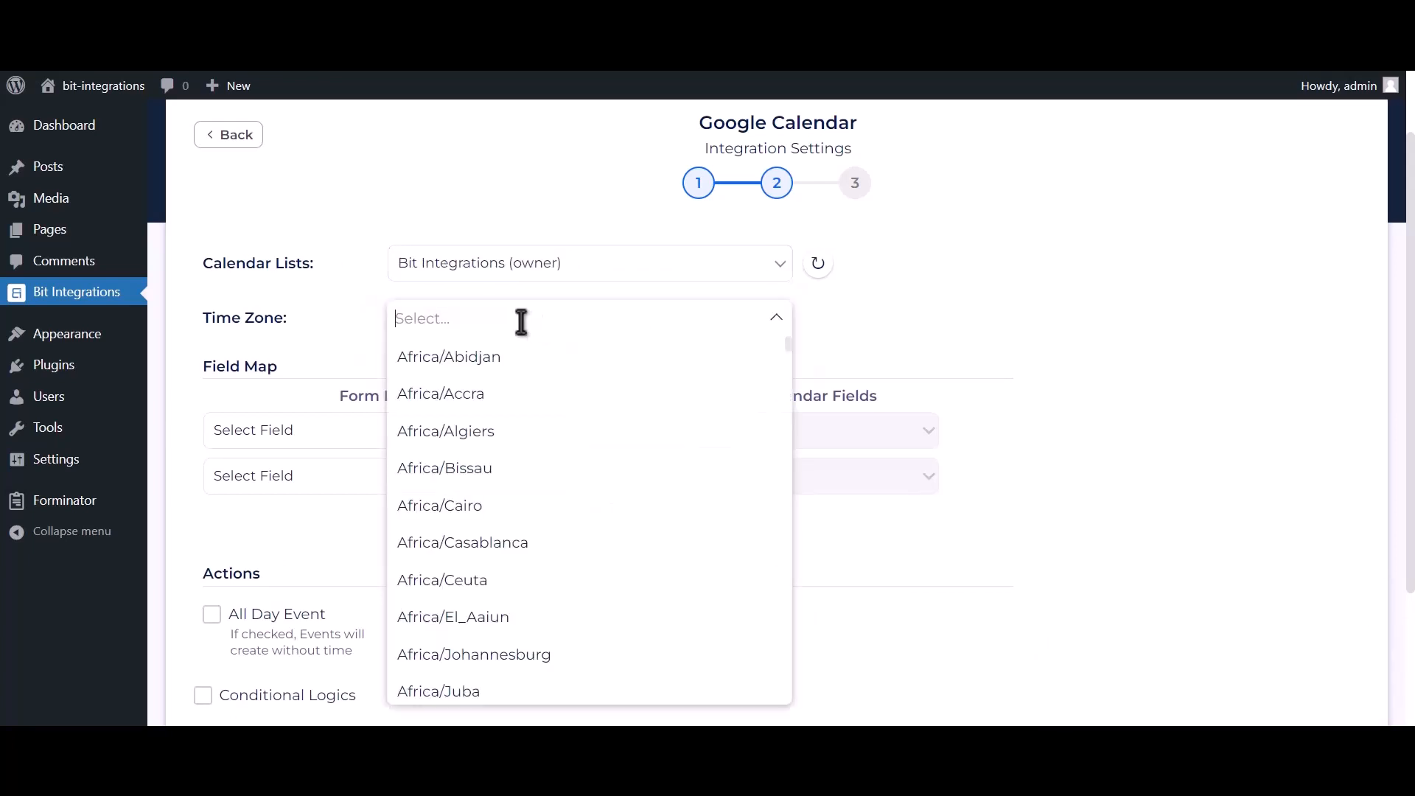
text(dhaka)
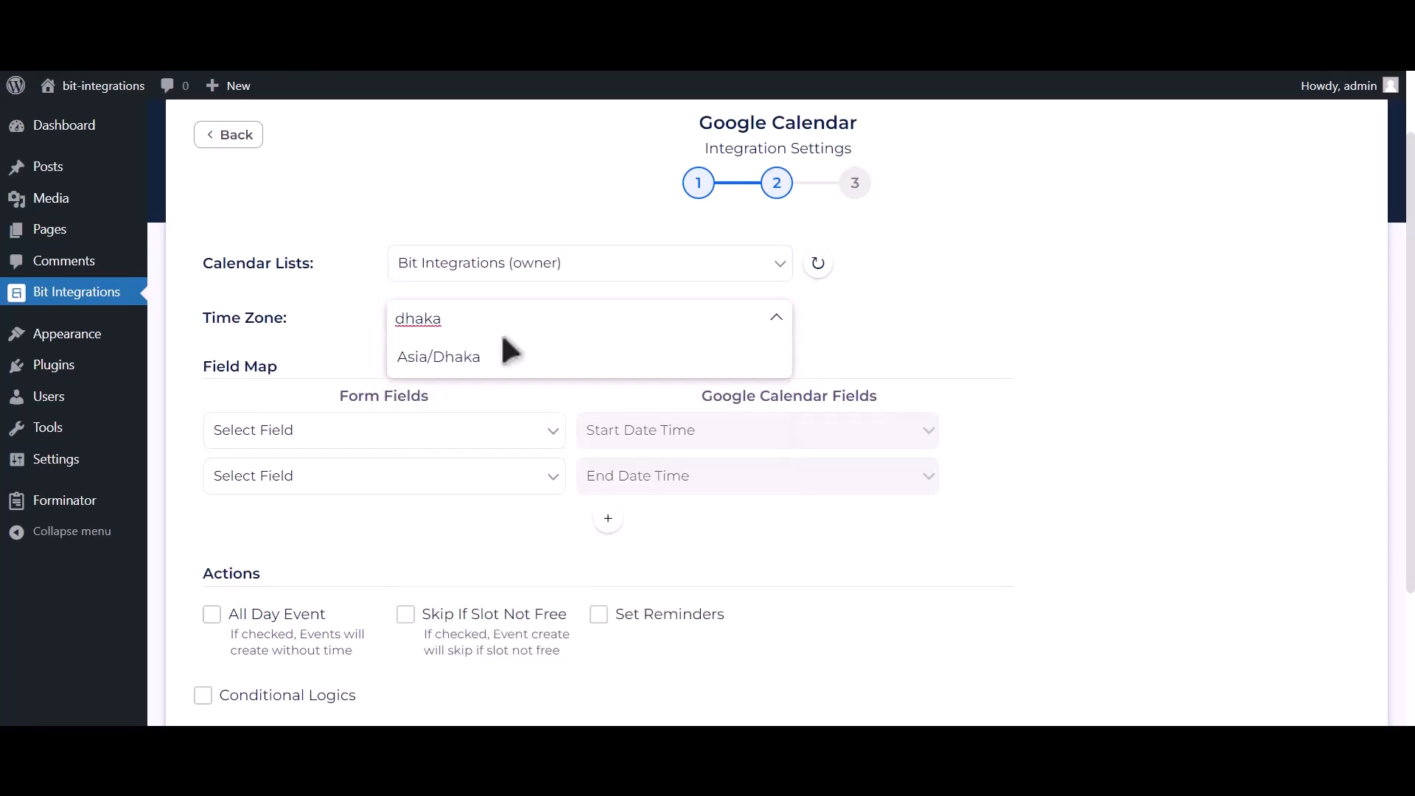
click(510, 361)
scroll(538, 363, up, 1)
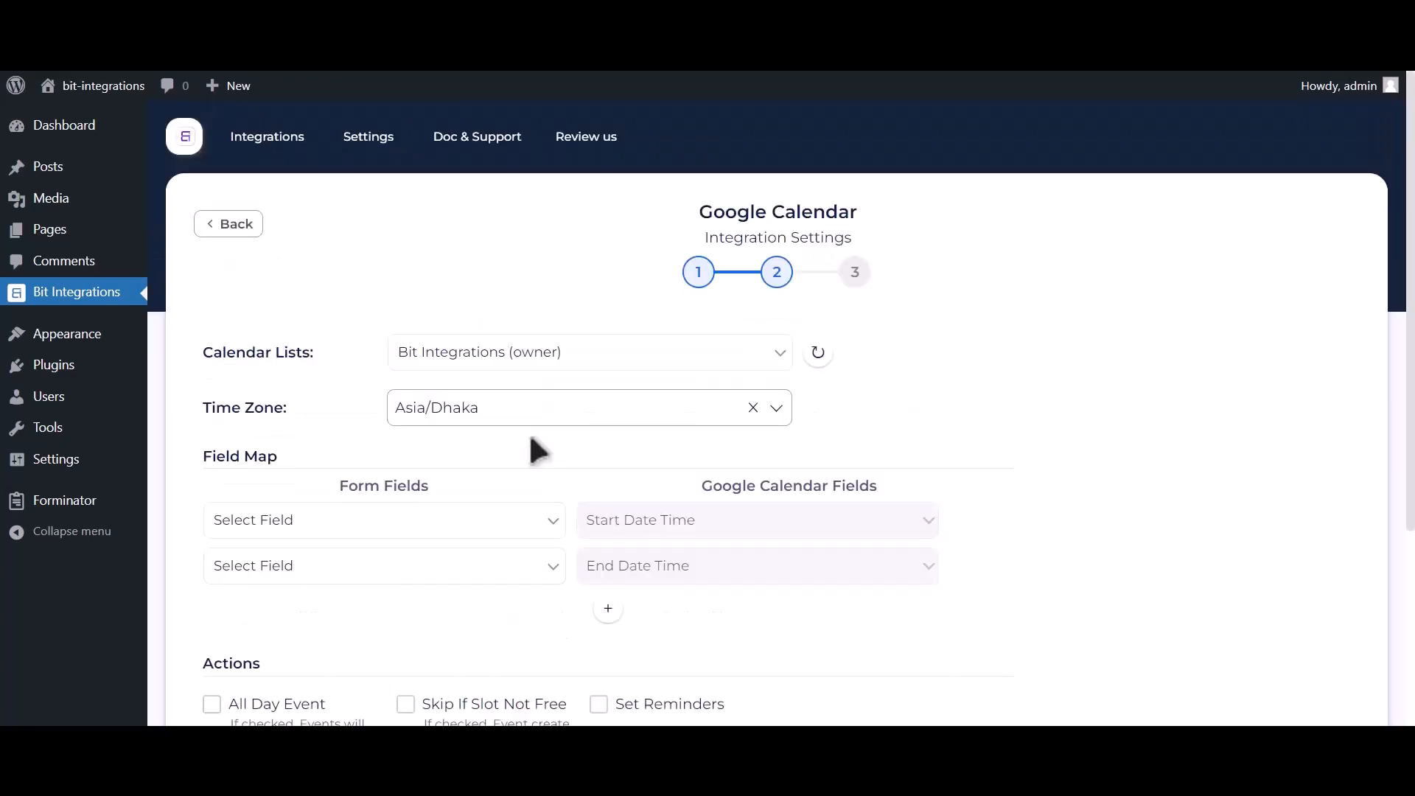
- Map the Date-1 form field to both Start Date Time and End Date Time in the field map
scroll(530, 442, down, 2)
click(424, 374)
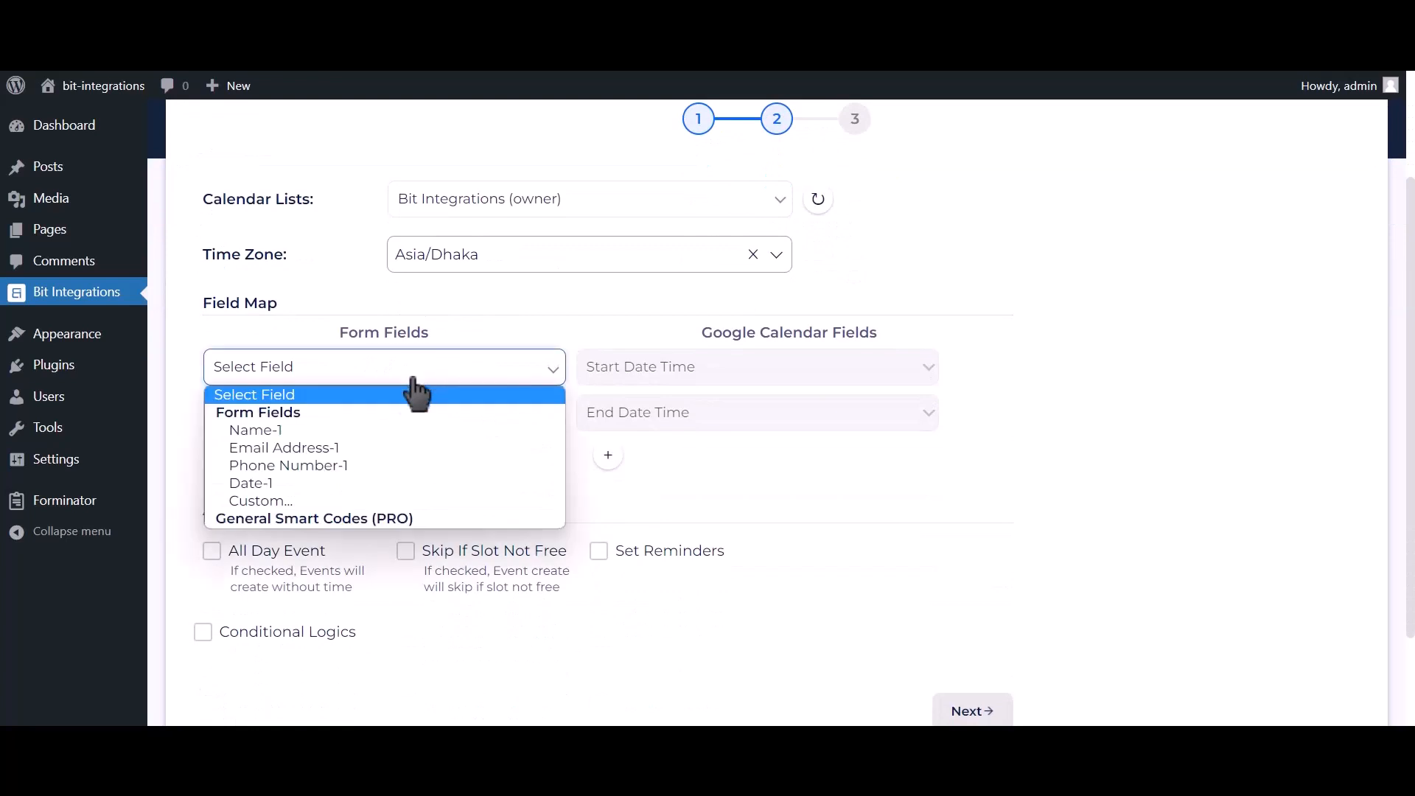
click(270, 485)
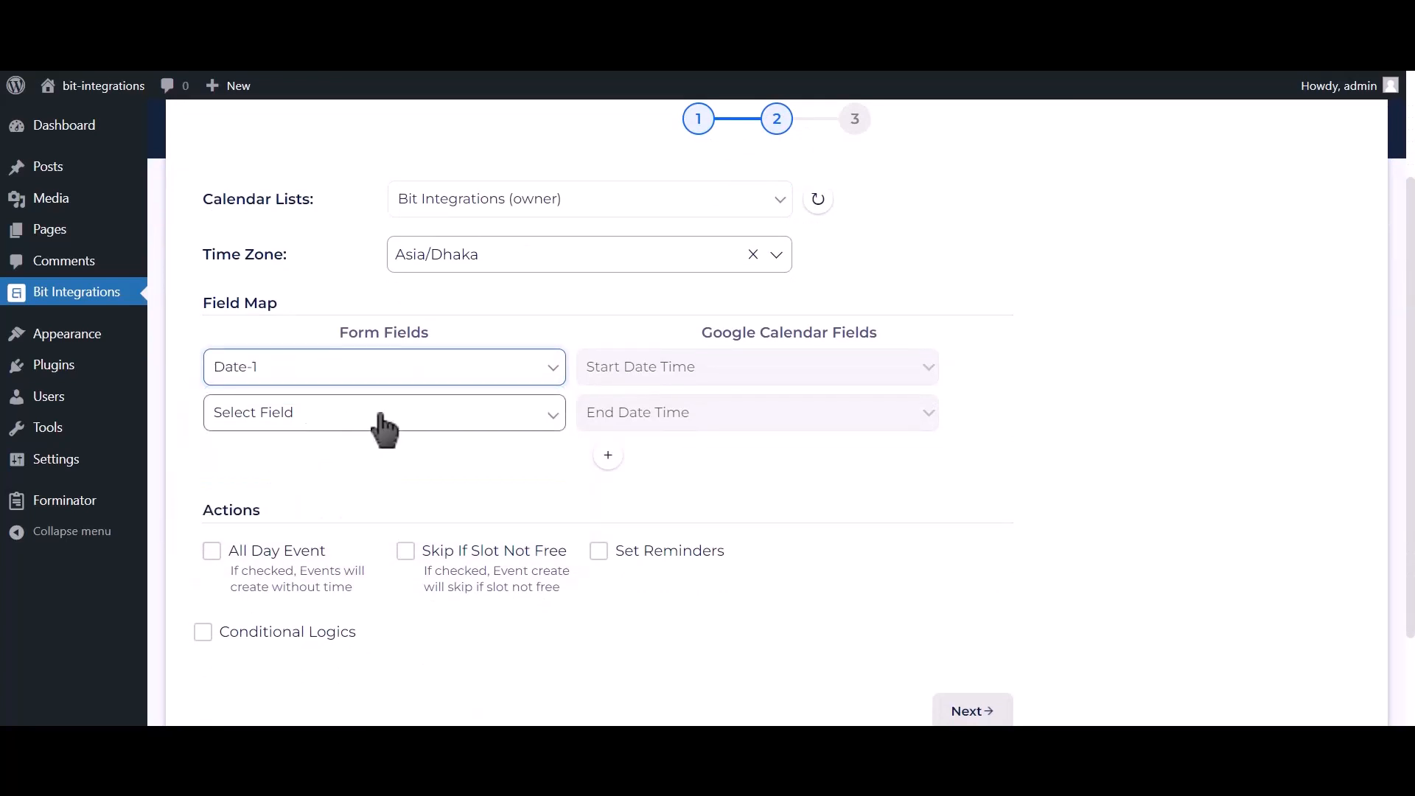
click(483, 419)
click(308, 530)
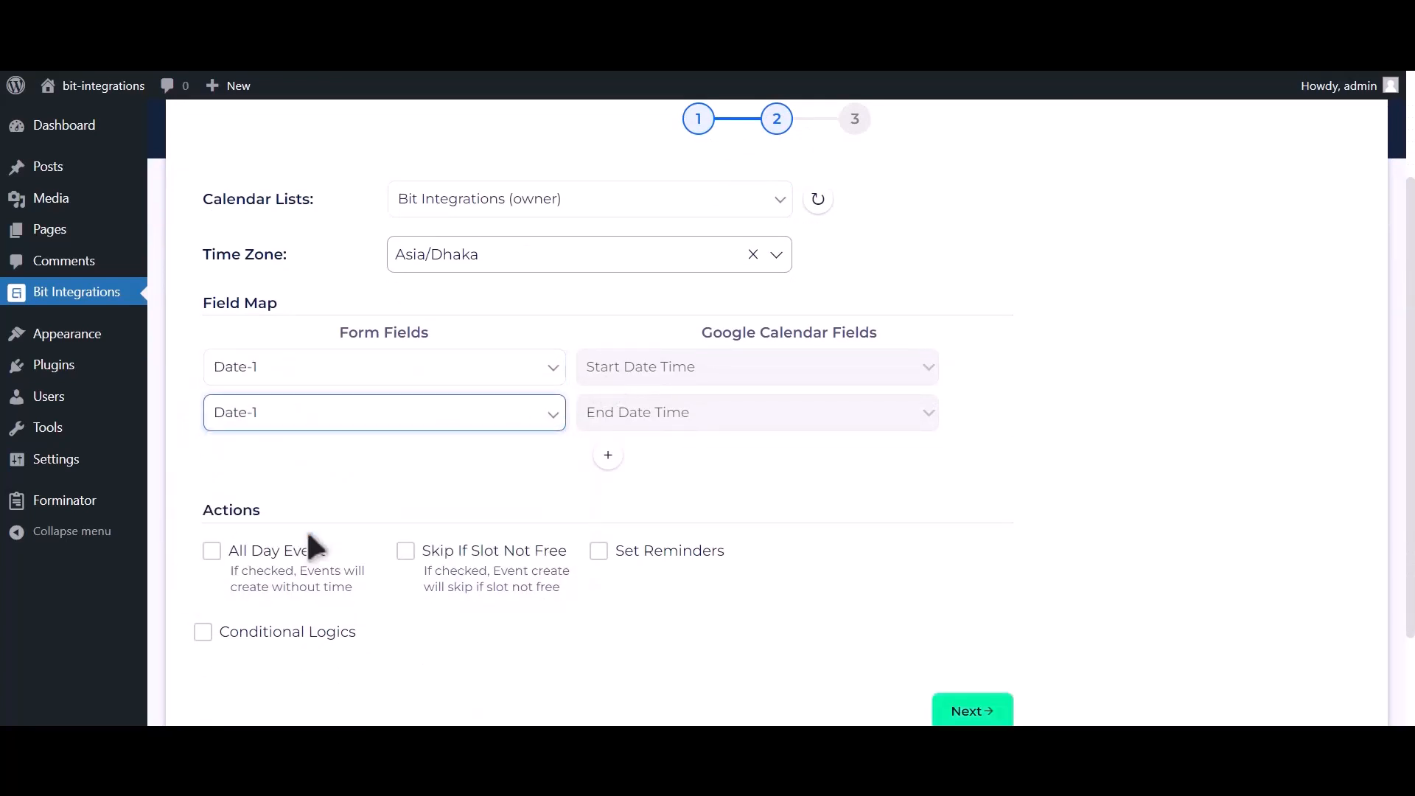
- Add a field map row that maps the Email Address-1 form field to the Google Calendar Description
click(608, 454)
click(357, 461)
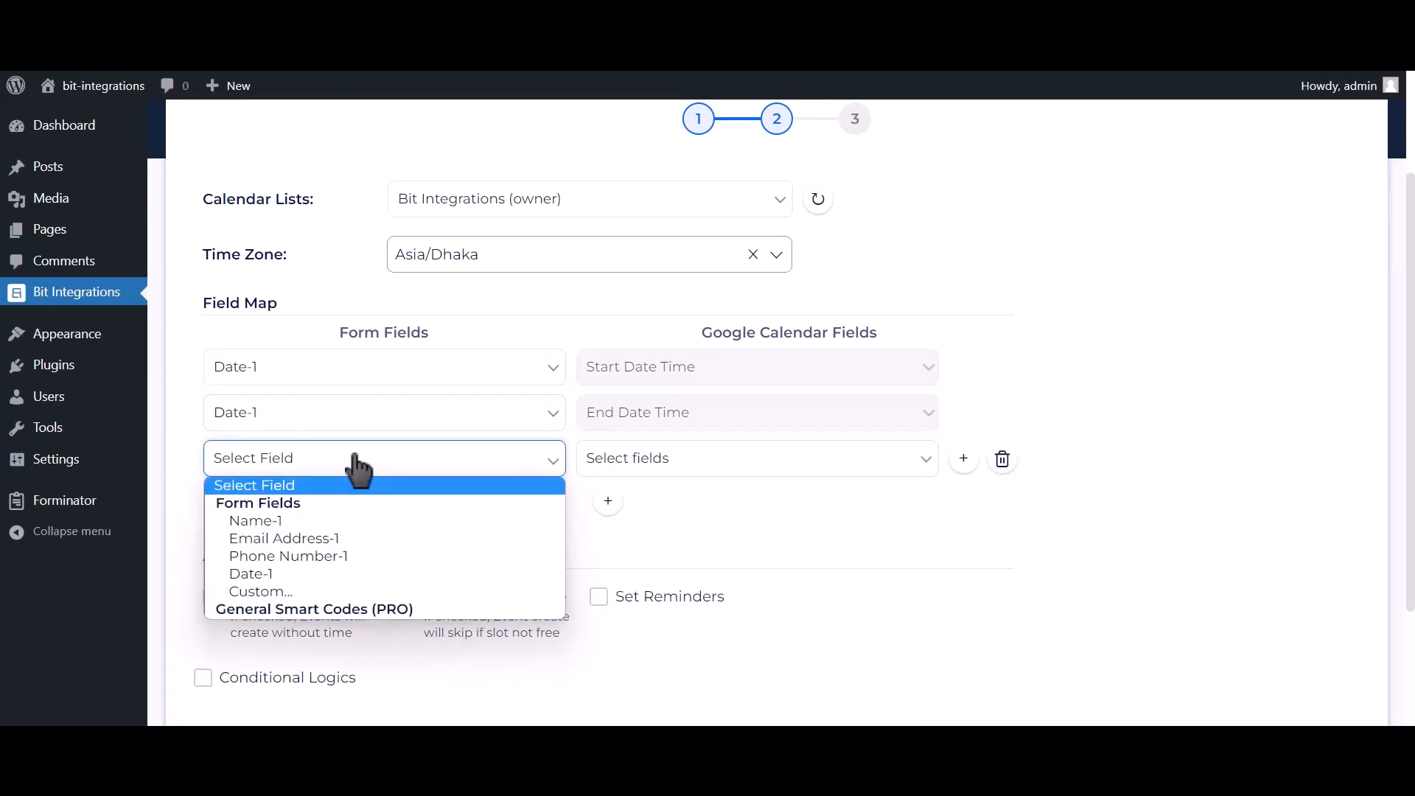
click(305, 536)
click(603, 464)
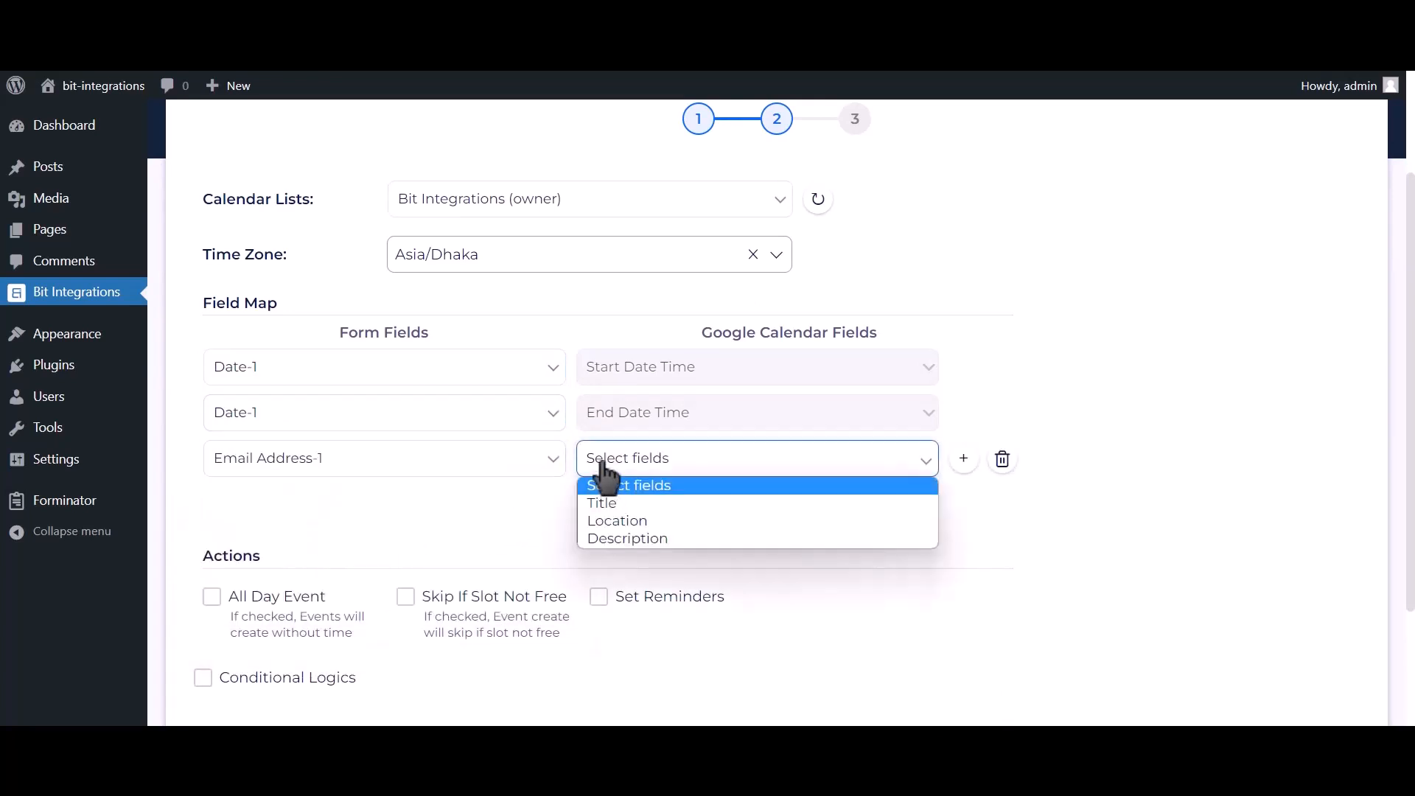
click(612, 535)
- Add another field map row that maps the Name-1 form field to the Google Calendar Title
click(608, 501)
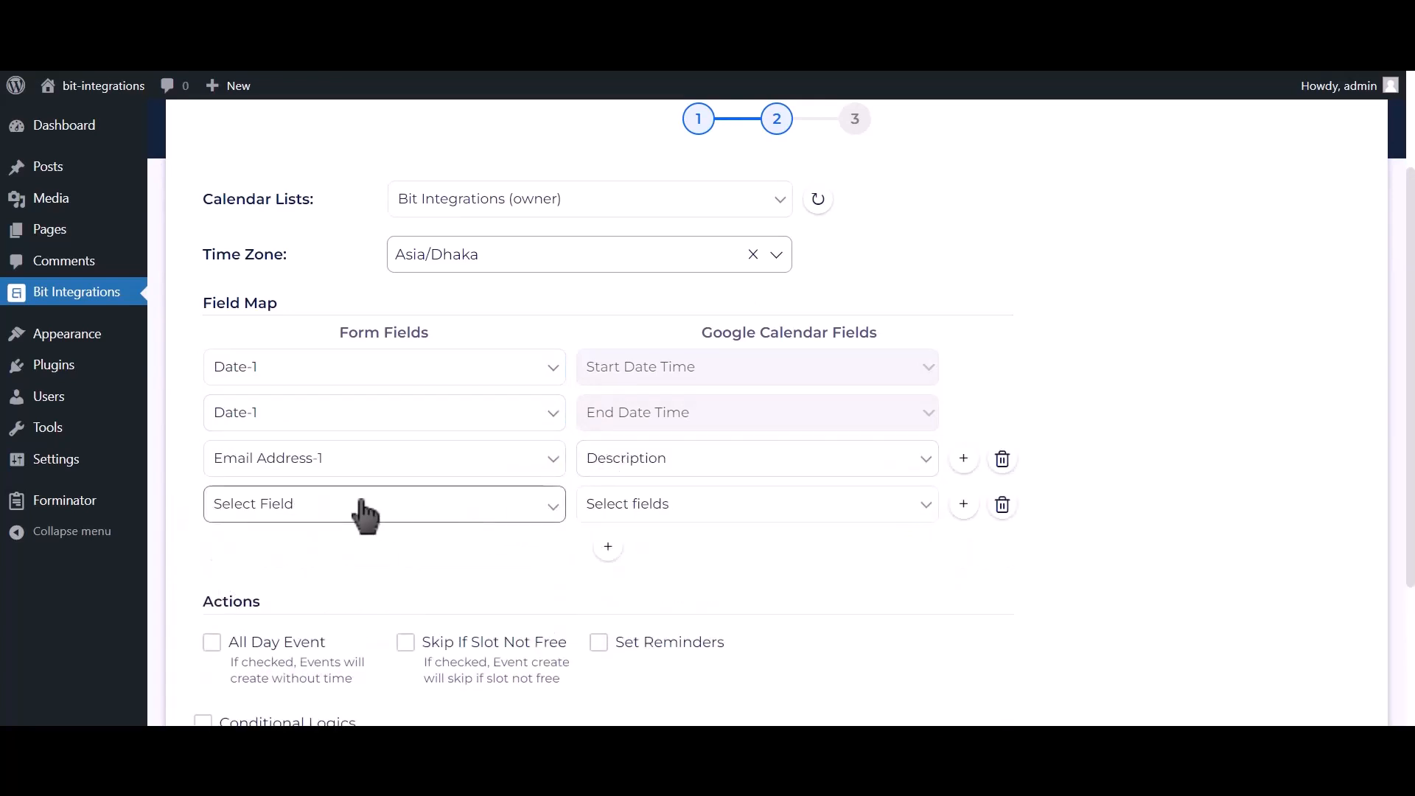
click(363, 509)
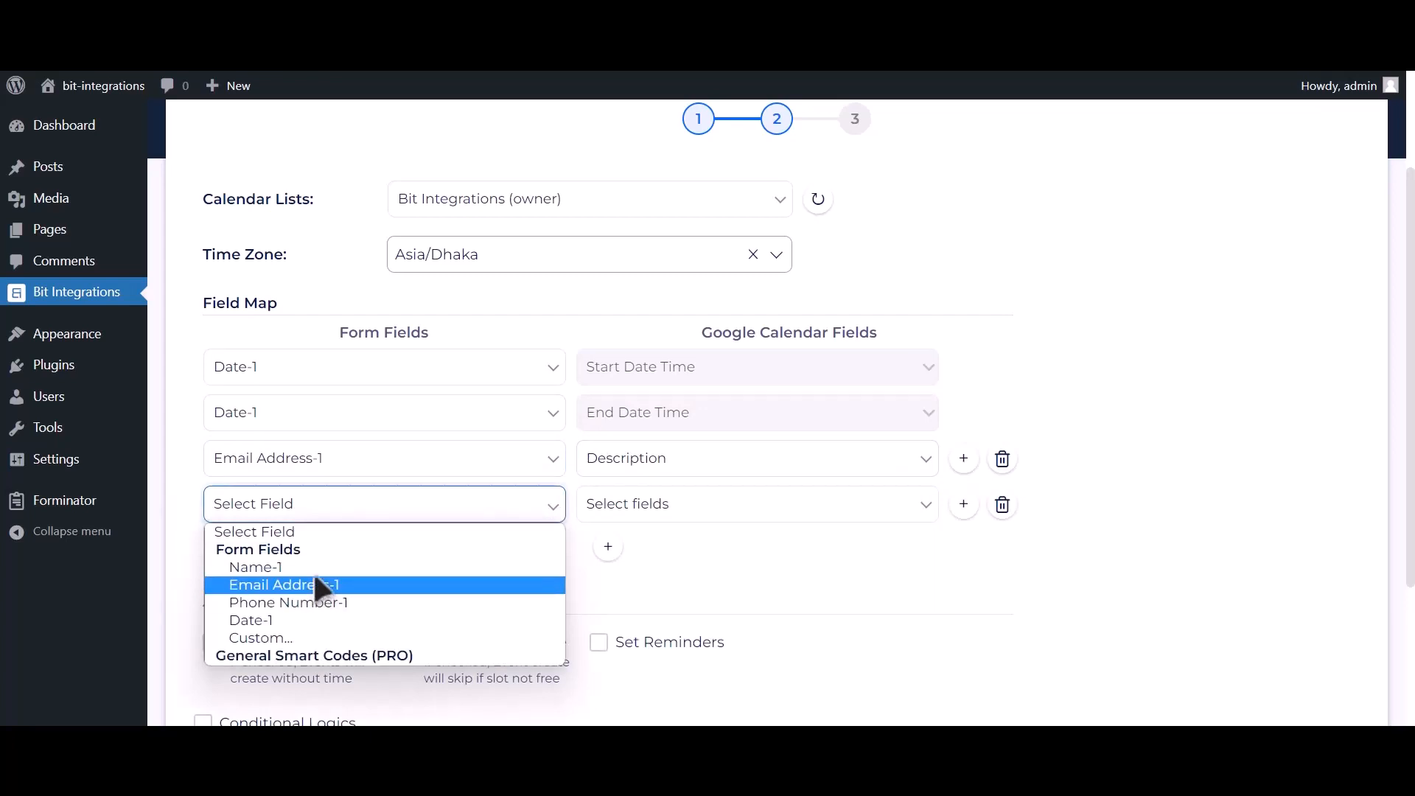
click(313, 567)
click(641, 515)
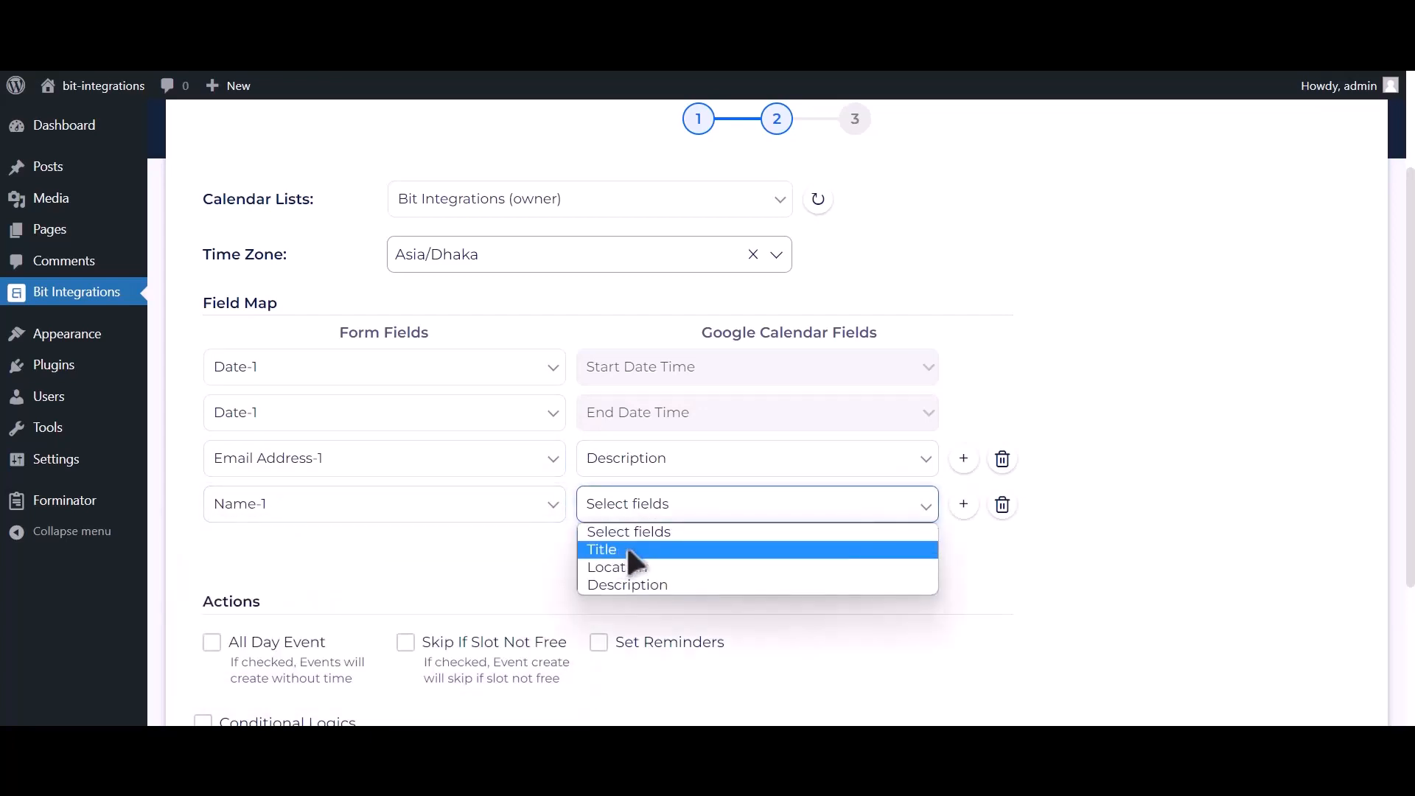
click(626, 545)
- Add a further field map row that maps the Phone Number-1 form field to the Google Calendar Description
click(616, 549)
click(364, 562)
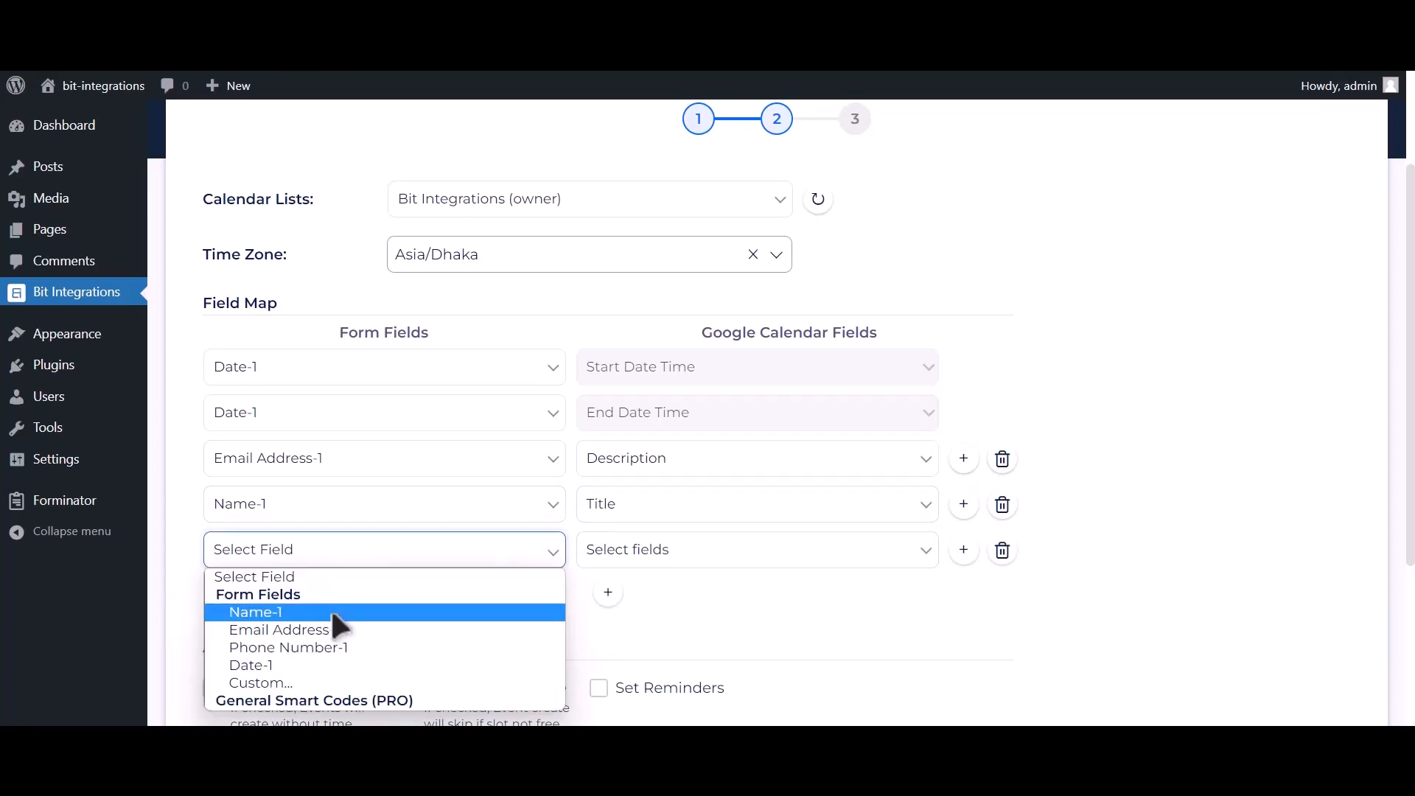
click(329, 647)
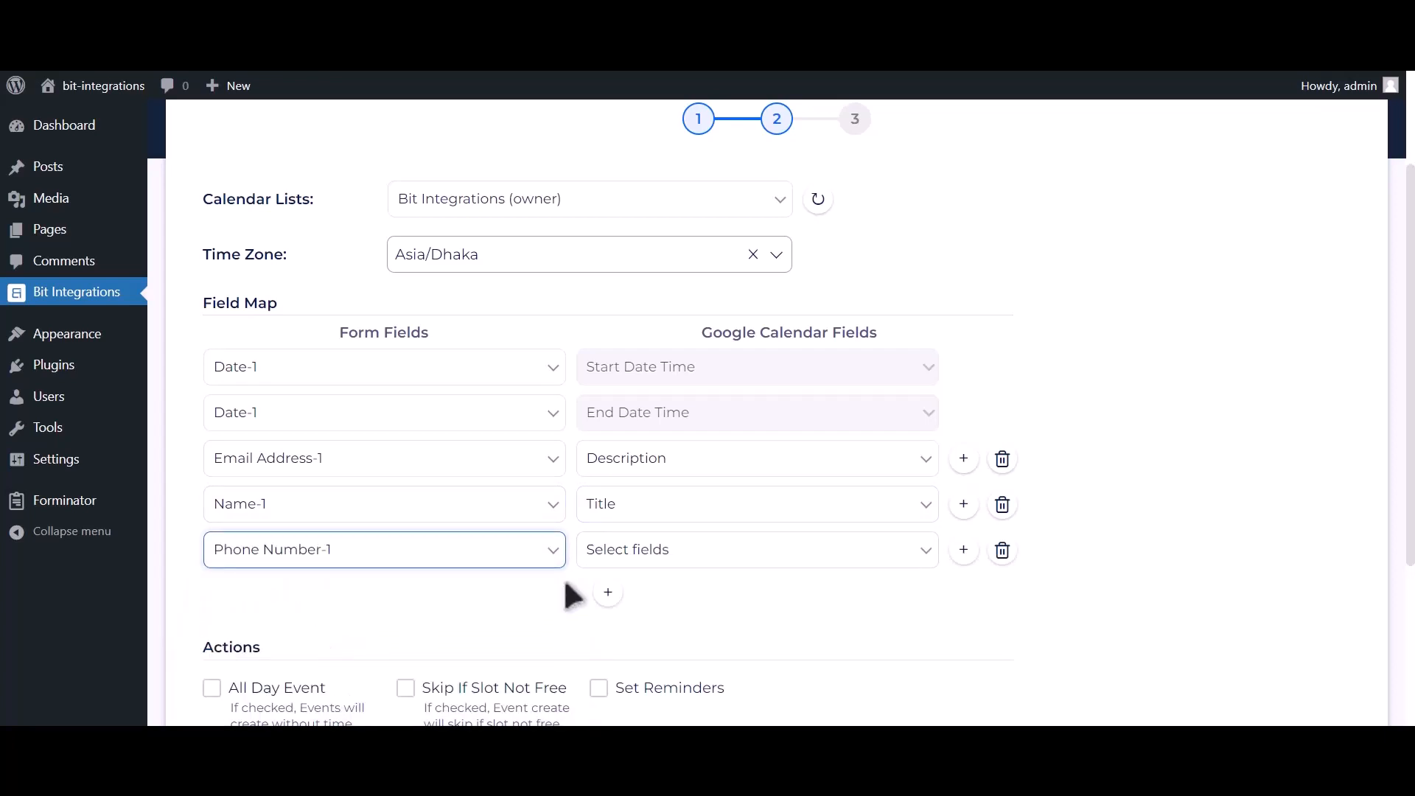
click(663, 558)
click(630, 629)
- Enable the All Day Event action, proceed to the final stage, and finish and save the Google Calendar integration
scroll(502, 575, down, 2)
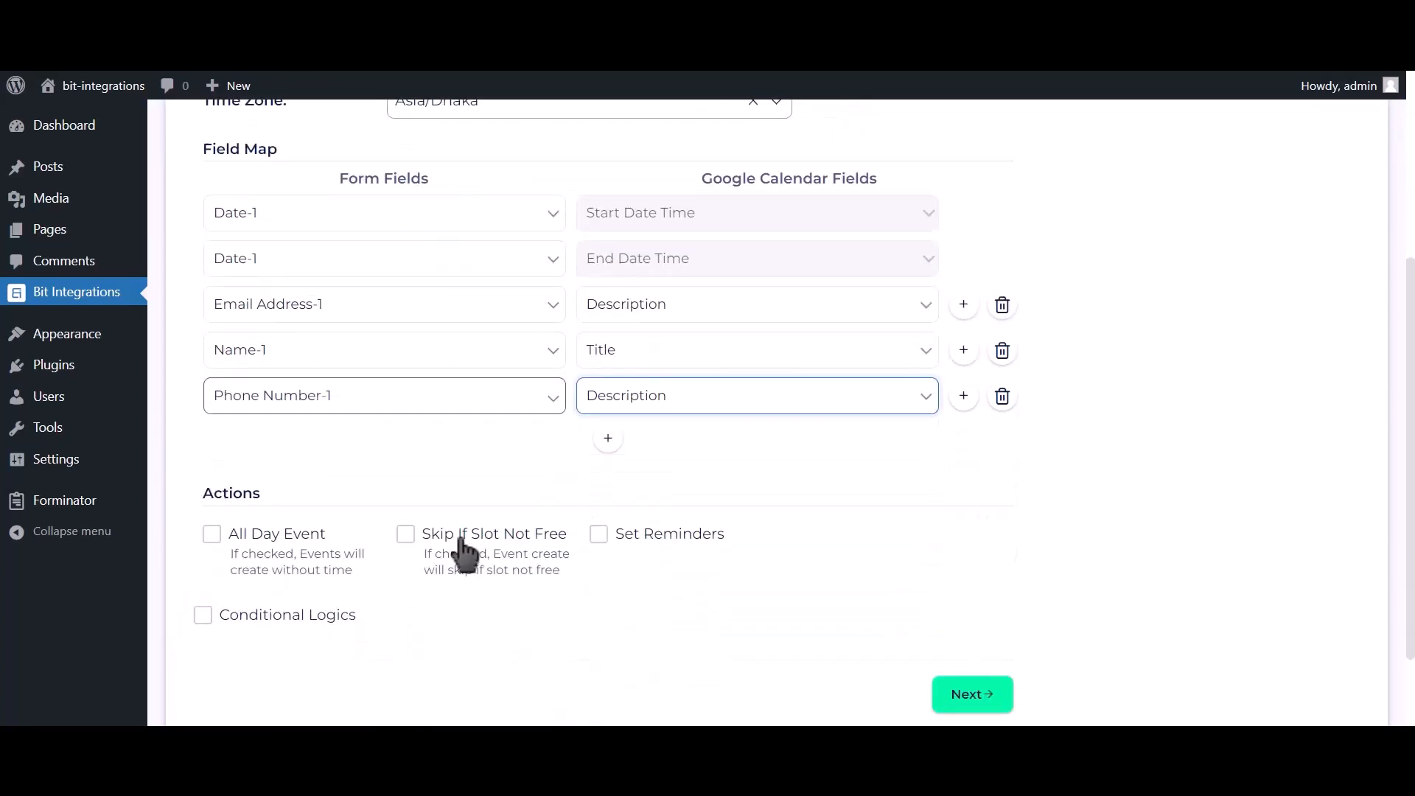
click(274, 533)
scroll(272, 543, down, 1)
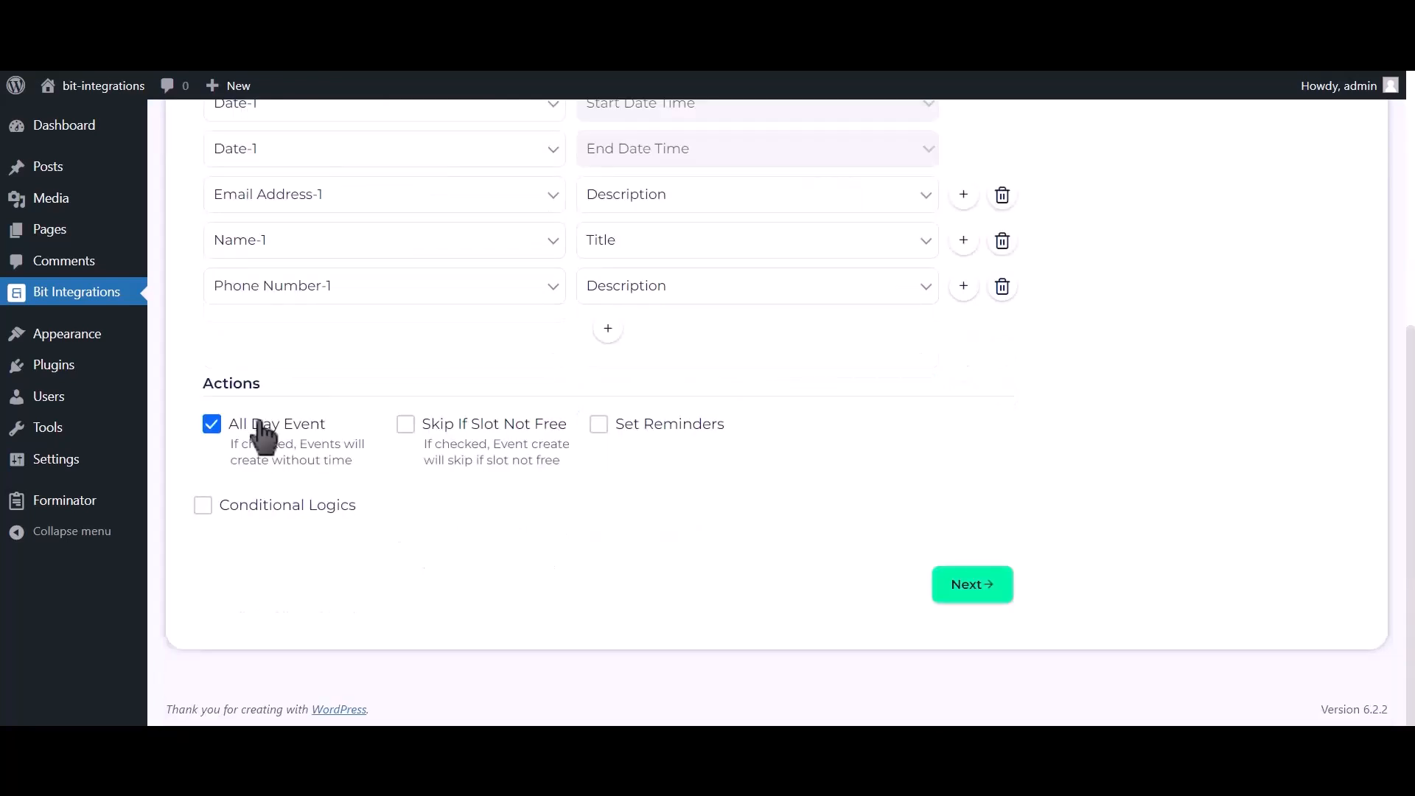
click(971, 590)
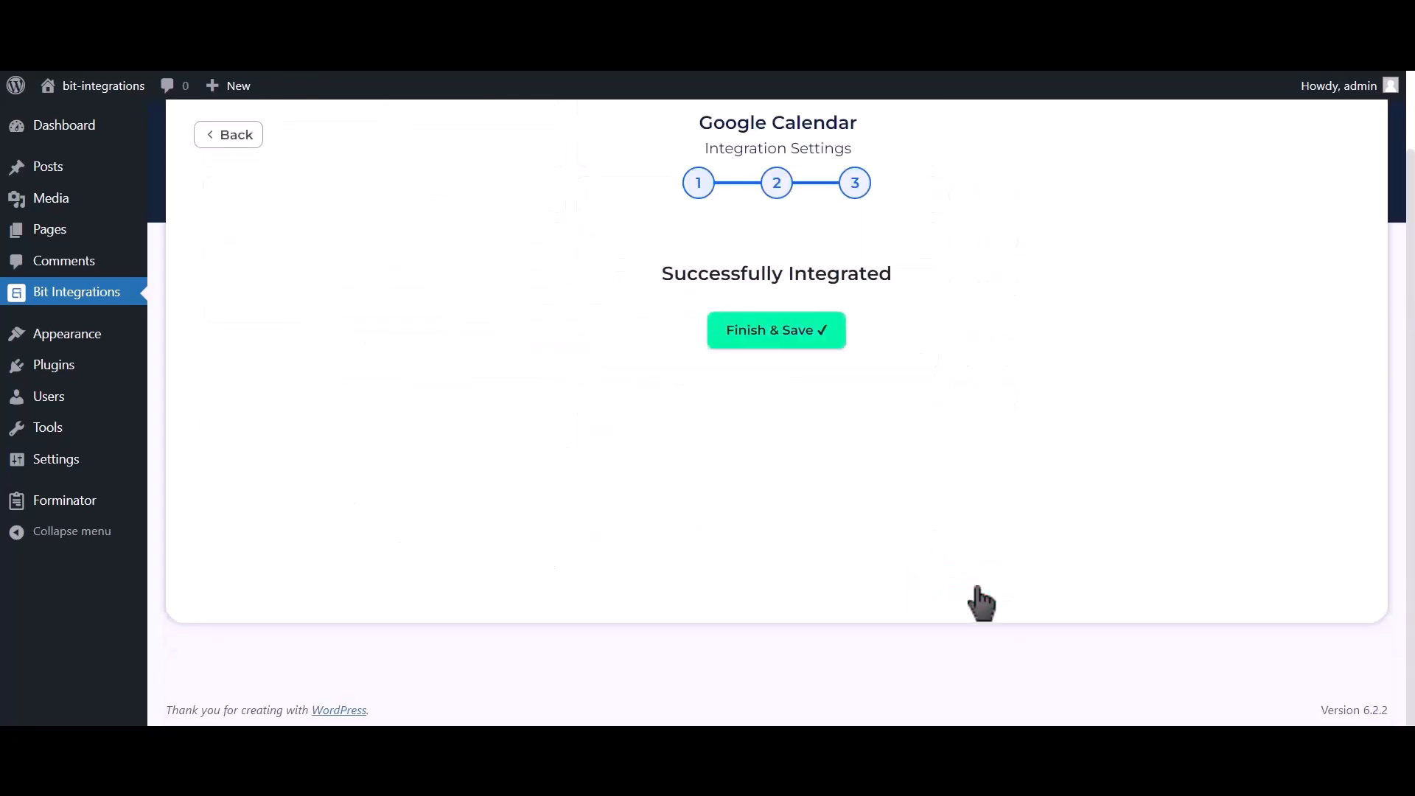
click(791, 341)
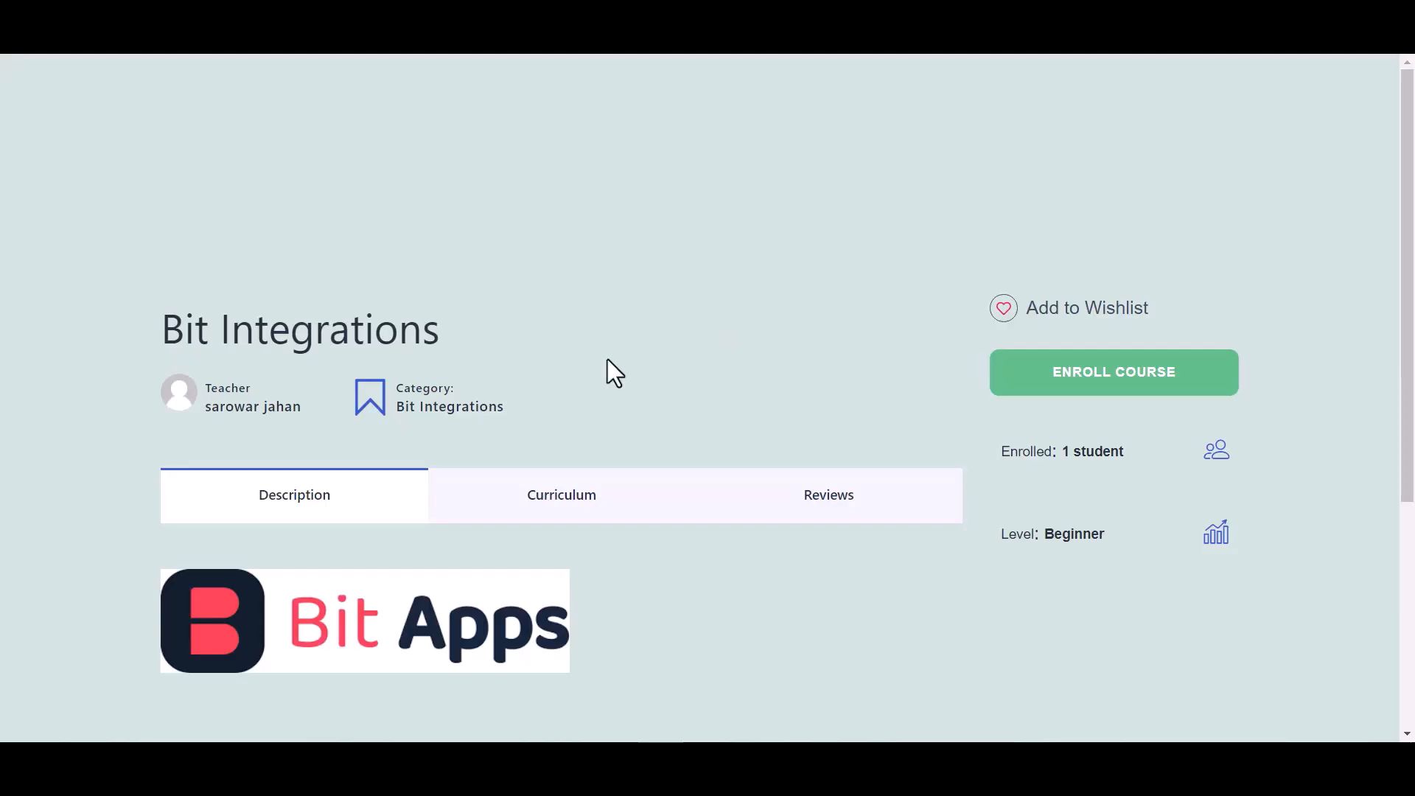
- Enroll in the Bit Integrations course from its course page and start the course
scroll(610, 369, down, 3)
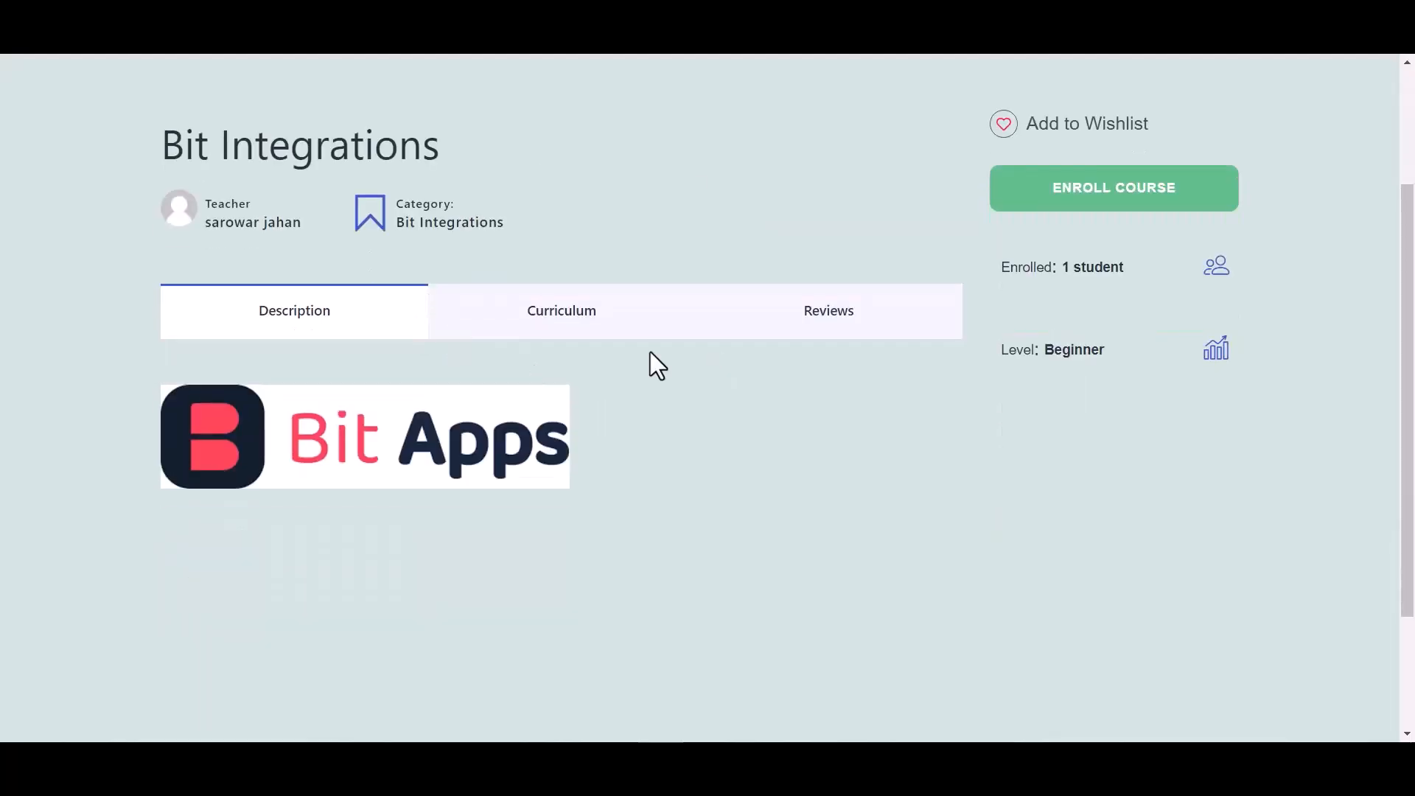
scroll(653, 364, up, 3)
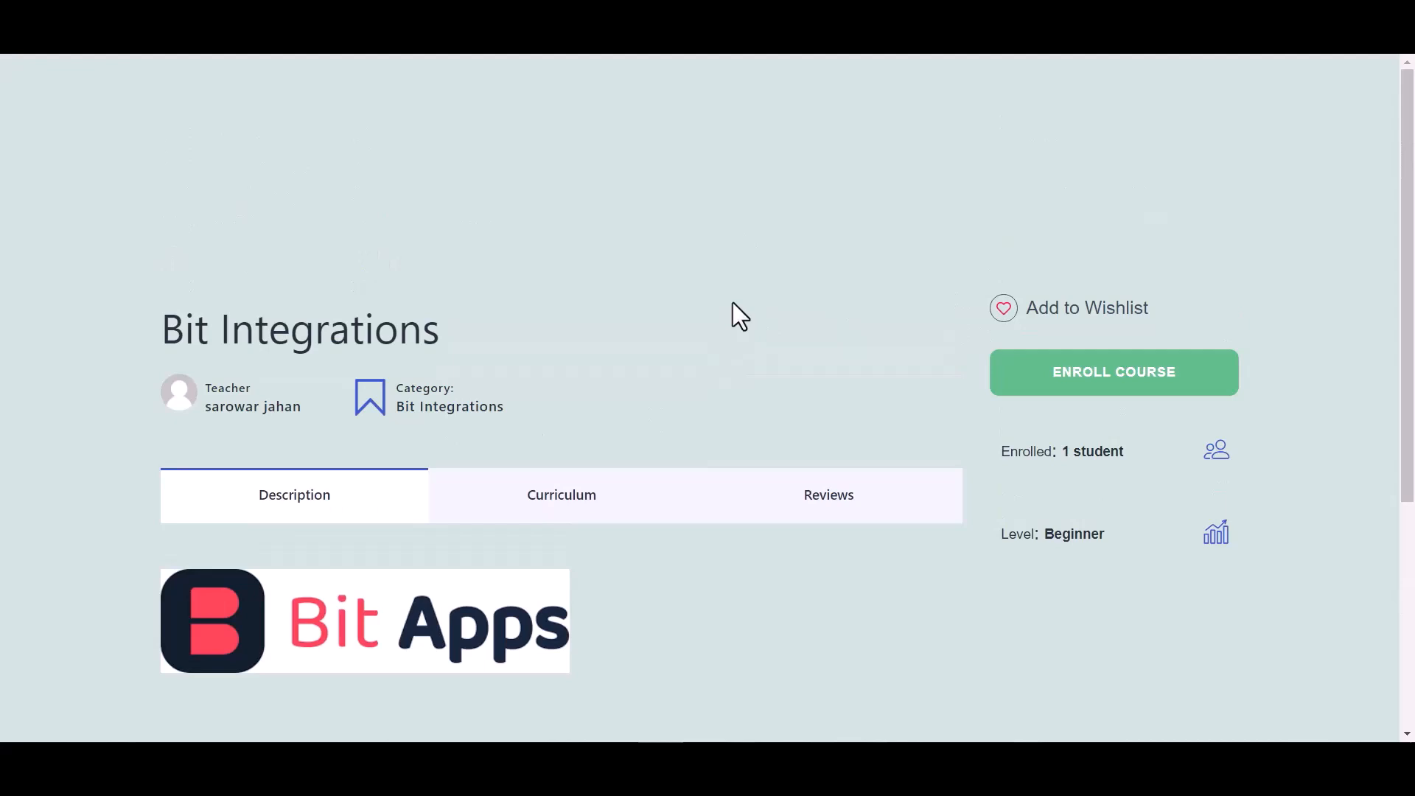
click(1100, 383)
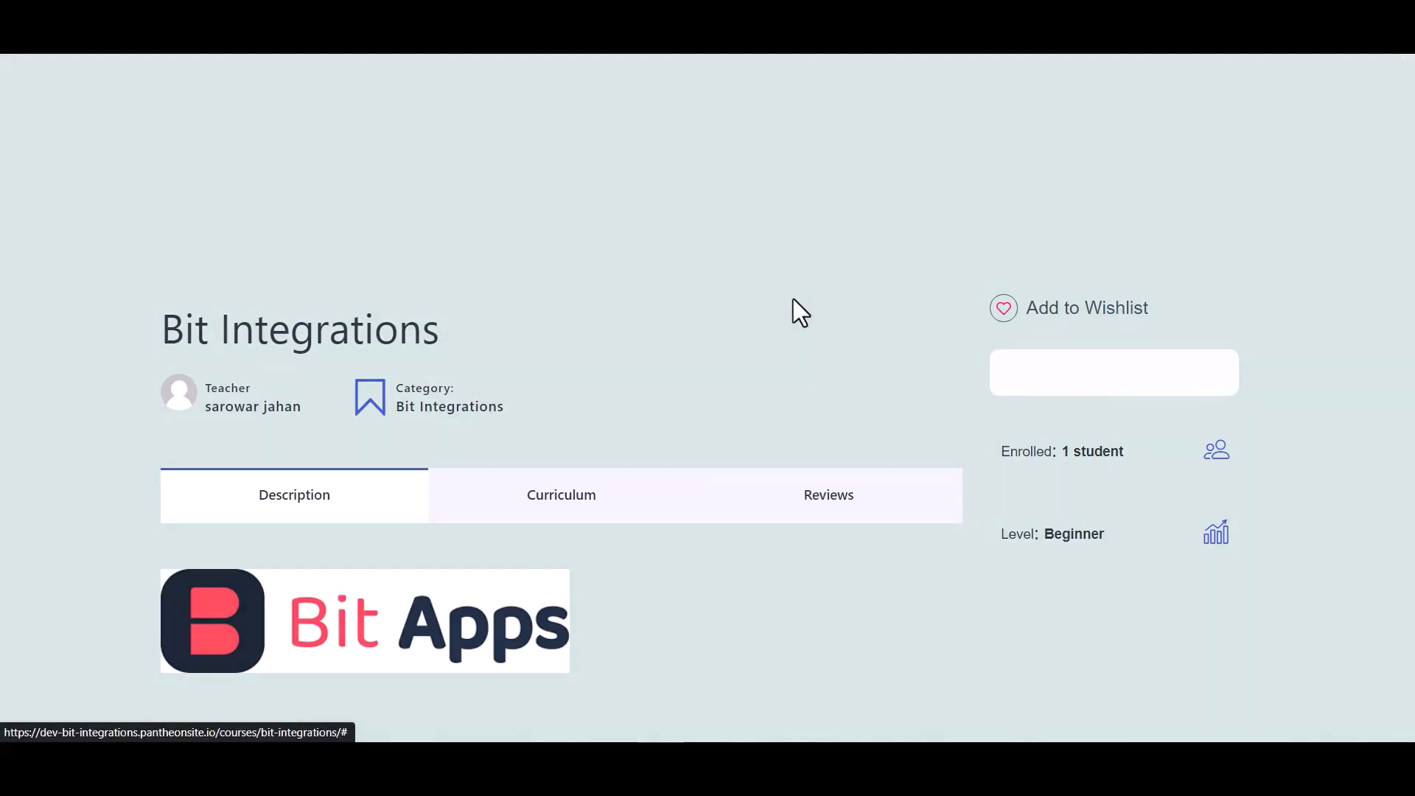
scroll(783, 401, down, 1)
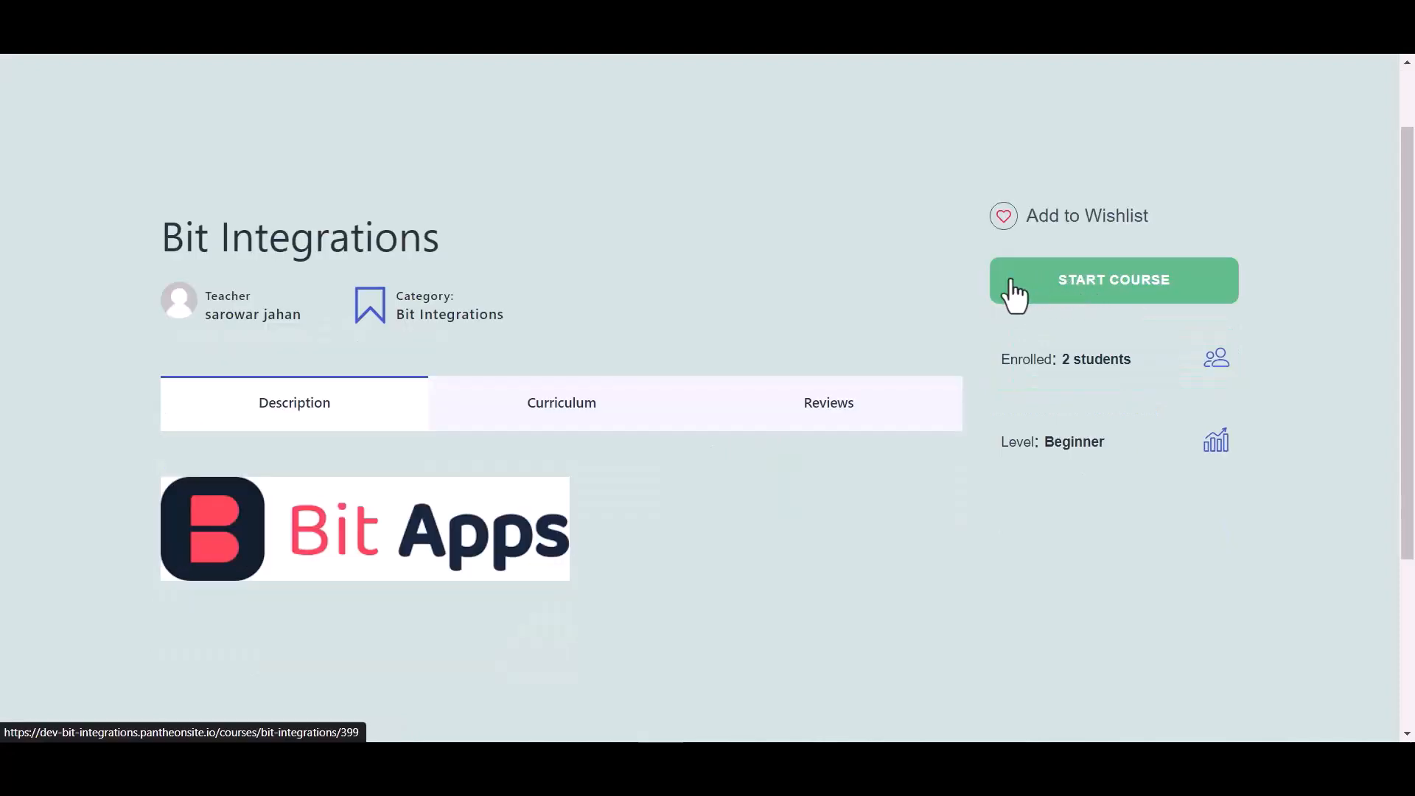
click(1096, 300)
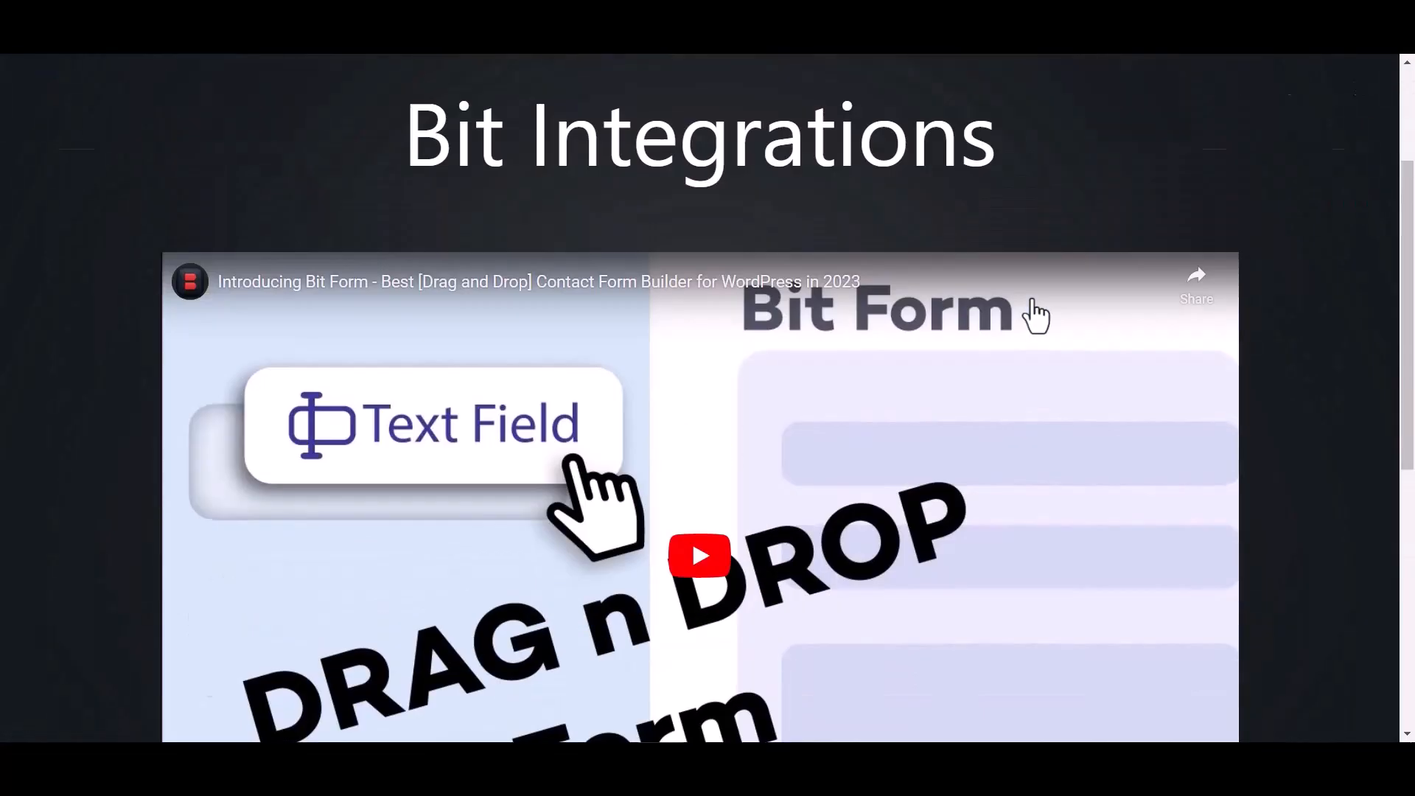
- Open the student account's Enrolled Courses page and check for the Bit Integrations course
scroll(1035, 316, up, 3)
click(1201, 129)
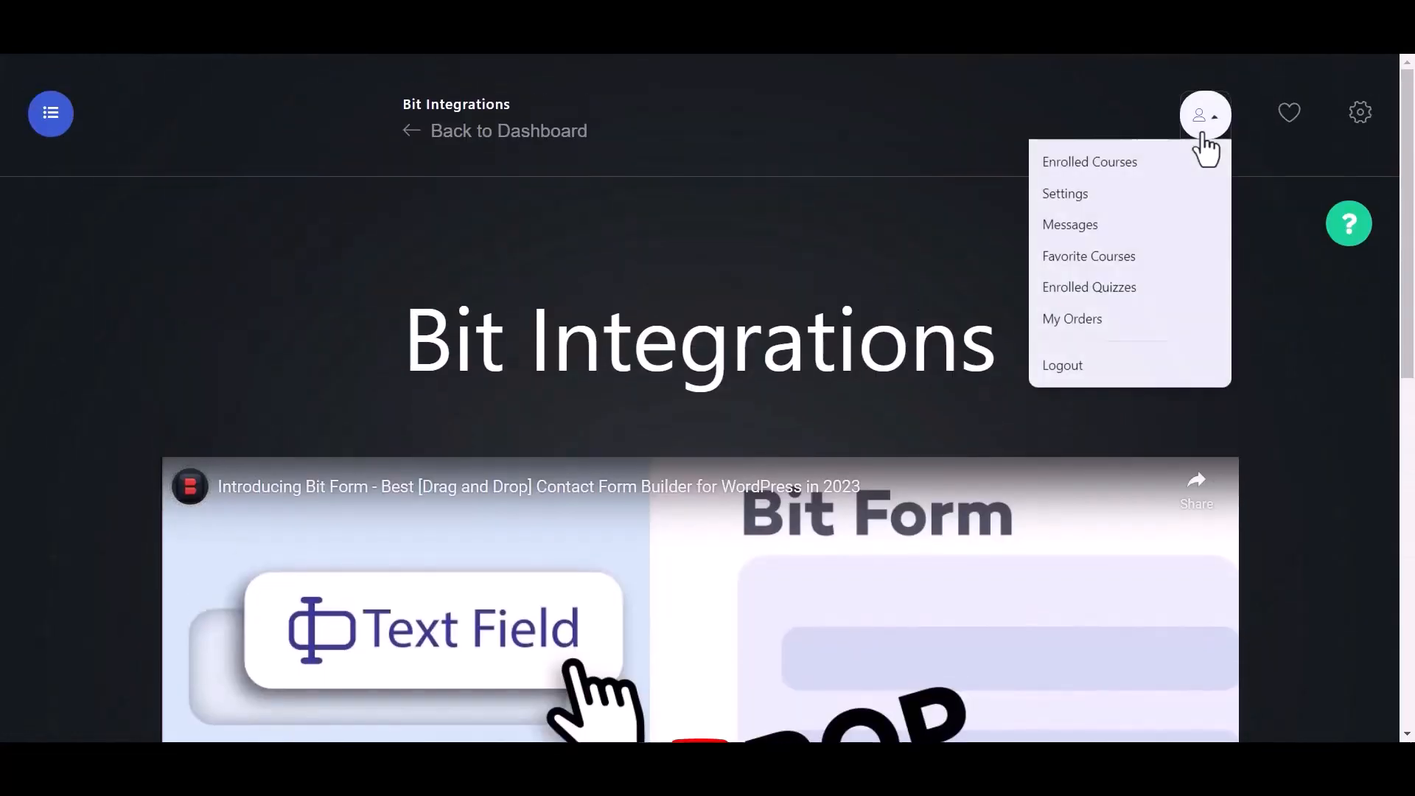
click(1093, 161)
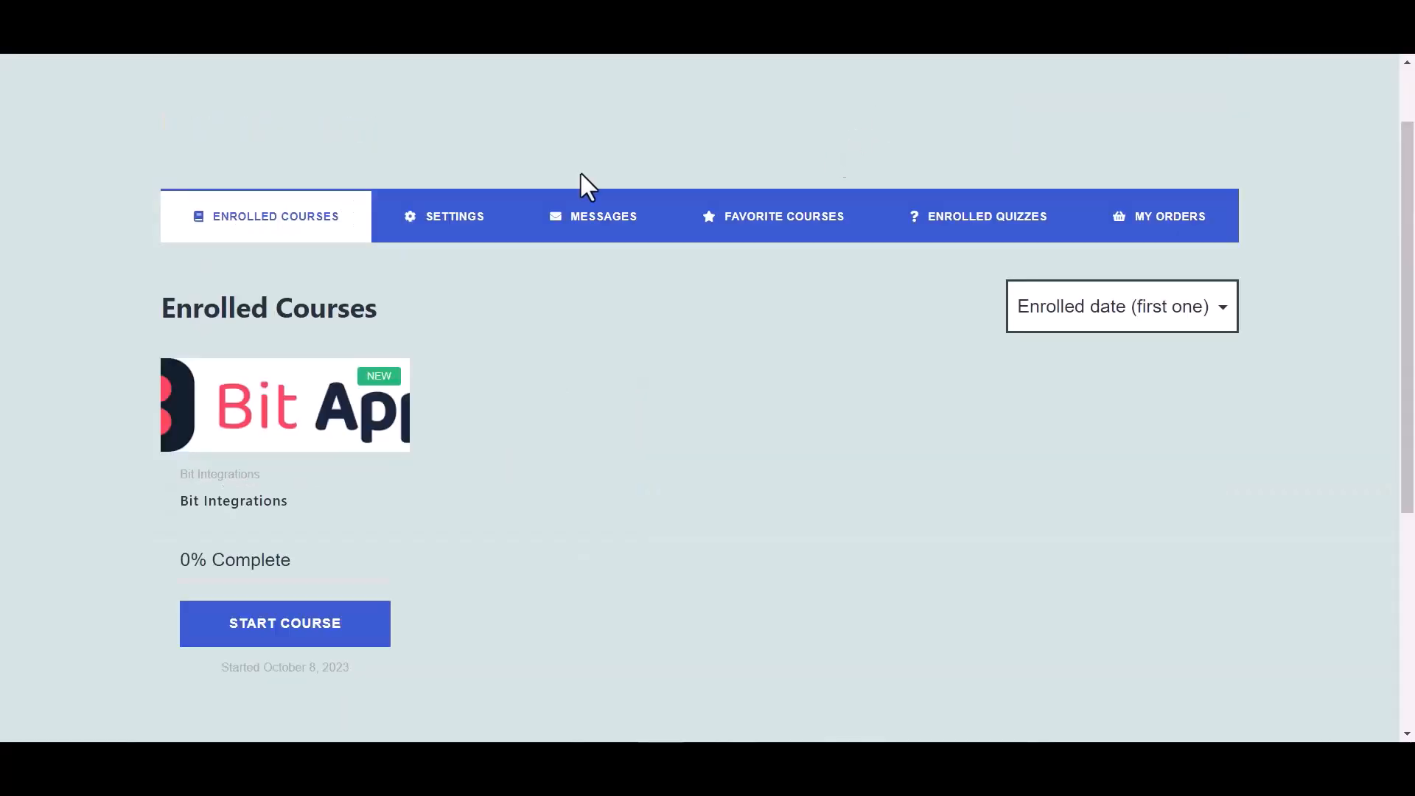
drag(161, 309, 378, 316)
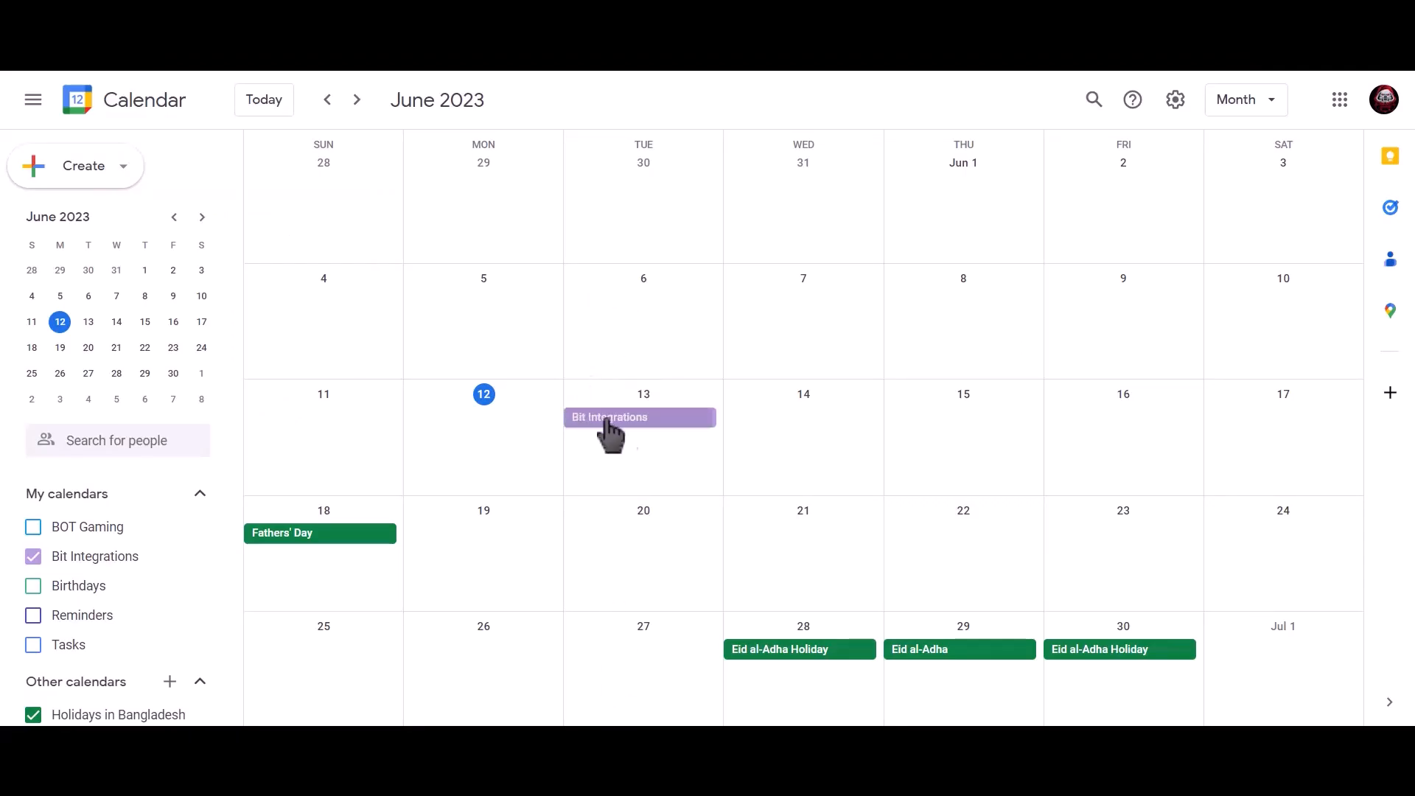
- Switch to Google Calendar and open the details of the Bit Integrations event on June 13, 2023
click(695, 443)
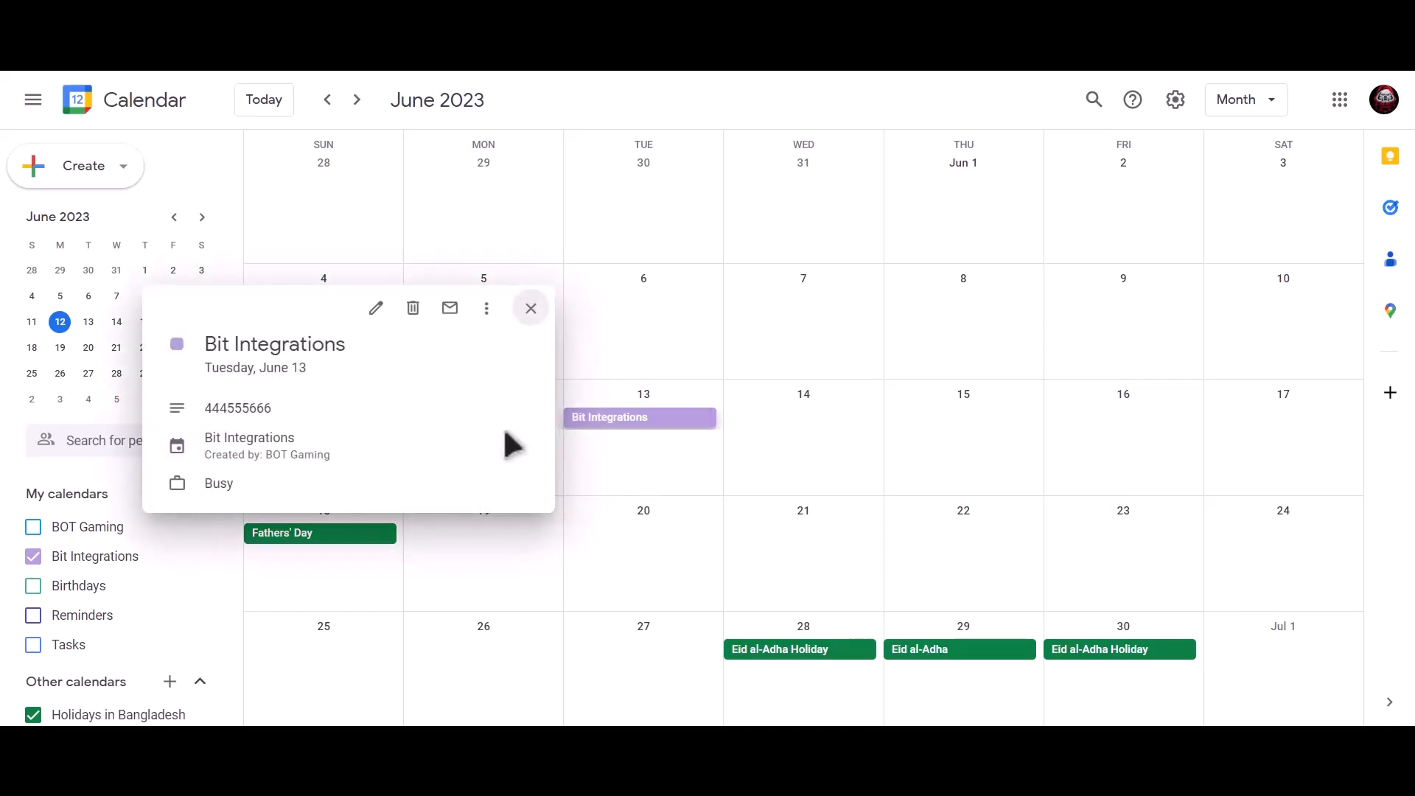